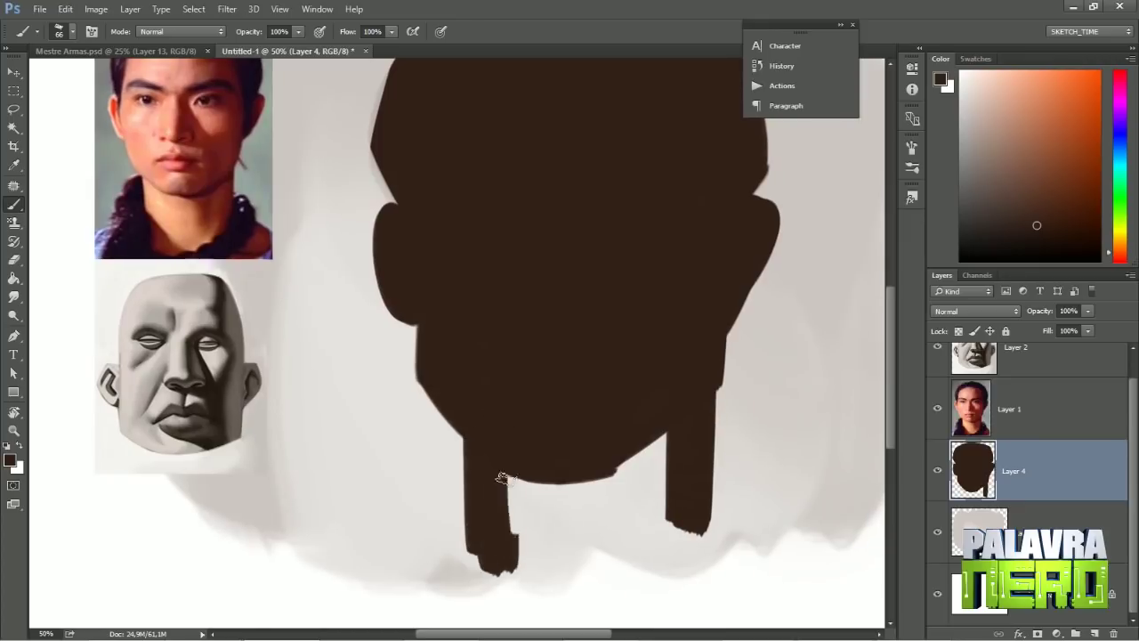
Paint the neck of the head silhouette in solid dark brown, filling the gap beneath the chin with a larger brush.
{"action": "right_click", "coordinate": [598, 498]}
{"action": "left_click_drag", "start_coordinate": [697, 224], "coordinate": [707, 224]}
{"action": "key", "text": "Return"}
{"action": "mouse_move", "coordinate": [533, 579]}
{"action": "left_mouse_down"}
{"action": "mouse_move", "coordinate": [634, 589]}
{"action": "mouse_move", "coordinate": [684, 545]}
{"action": "mouse_move", "coordinate": [496, 541]}
{"action": "mouse_move", "coordinate": [575, 501]}
{"action": "mouse_move", "coordinate": [705, 610]}
{"action": "mouse_move", "coordinate": [463, 436]}
{"action": "left_mouse_up"}
{"action": "mouse_move", "coordinate": [433, 361]}
{"action": "left_mouse_down"}
{"action": "mouse_move", "coordinate": [638, 612]}
{"action": "mouse_move", "coordinate": [723, 419]}
{"action": "mouse_move", "coordinate": [527, 366]}
{"action": "mouse_move", "coordinate": [455, 616]}
{"action": "mouse_move", "coordinate": [593, 372]}
{"action": "left_mouse_up"}
Scale the head silhouette slightly with Free Transform and clean up the lower edge of the neck.
{"action": "key", "text": "ctrl+t"}
{"action": "key", "text": "ctrl+minus"}
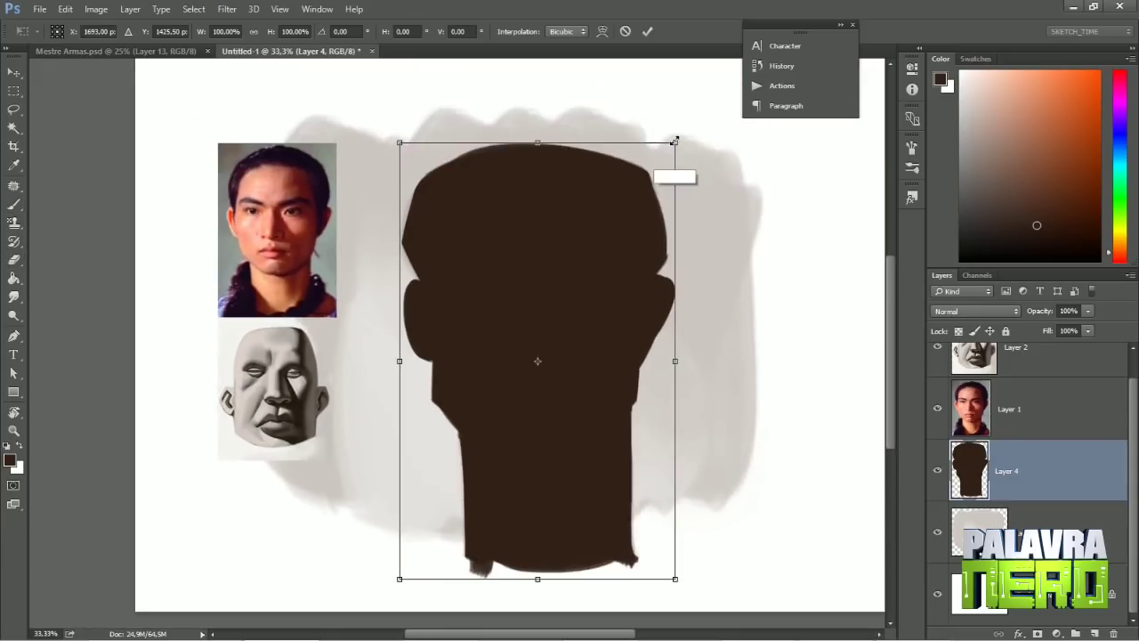
{"action": "left_click_drag", "start_coordinate": [671, 150], "coordinate": [666, 153]}
{"action": "key", "text": "Return"}
{"action": "key", "text": "ctrl+plus"}
{"action": "key", "text": "e"}
{"action": "key", "text": "b"}
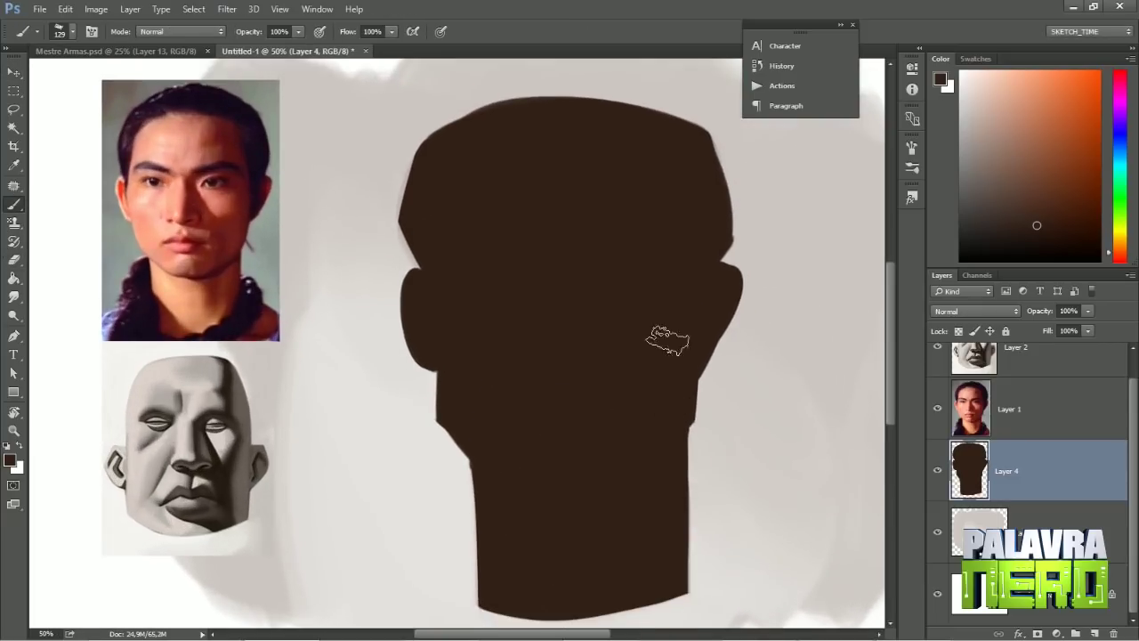
Lock Layer 4's transparent pixels and paint the ear, face edge and neck in light grey sampled from the reference head.
{"action": "right_click", "coordinate": [667, 383]}
{"action": "left_click_drag", "start_coordinate": [738, 207], "coordinate": [718, 207]}
{"action": "key", "text": "Return"}
{"action": "left_click", "coordinate": [212, 440], "text": "alt"}
{"action": "left_click", "coordinate": [958, 330]}
{"action": "mouse_move", "coordinate": [438, 271]}
{"action": "left_mouse_down"}
{"action": "mouse_move", "coordinate": [468, 184]}
{"action": "mouse_move", "coordinate": [440, 272]}
{"action": "mouse_move", "coordinate": [447, 363]}
{"action": "mouse_move", "coordinate": [473, 440]}
{"action": "mouse_move", "coordinate": [516, 481]}
{"action": "mouse_move", "coordinate": [542, 483]}
{"action": "mouse_move", "coordinate": [528, 456]}
{"action": "mouse_move", "coordinate": [600, 583]}
{"action": "mouse_move", "coordinate": [630, 502]}
{"action": "mouse_move", "coordinate": [539, 626]}
{"action": "mouse_move", "coordinate": [478, 482]}
{"action": "mouse_move", "coordinate": [538, 514]}
{"action": "mouse_move", "coordinate": [558, 585]}
{"action": "left_mouse_up"}
{"action": "left_click_drag", "start_coordinate": [419, 276], "coordinate": [436, 373]}
Block in light grey contours for the forehead, brow, nose and upper lip, reducing the brush for the small shapes.
{"action": "right_click", "coordinate": [492, 302]}
{"action": "type", "text": "114"}
{"action": "key", "text": "Return"}
{"action": "mouse_move", "coordinate": [525, 160]}
{"action": "left_mouse_down"}
{"action": "mouse_move", "coordinate": [605, 156]}
{"action": "mouse_move", "coordinate": [640, 240]}
{"action": "mouse_move", "coordinate": [556, 251]}
{"action": "mouse_move", "coordinate": [545, 360]}
{"action": "left_mouse_up"}
{"action": "key", "text": "bracketleft"}
{"action": "key", "text": "bracketleft"}
{"action": "key", "text": "bracketleft"}
{"action": "mouse_move", "coordinate": [531, 311]}
{"action": "left_mouse_down"}
{"action": "mouse_move", "coordinate": [545, 357]}
{"action": "mouse_move", "coordinate": [525, 361]}
{"action": "mouse_move", "coordinate": [555, 356]}
{"action": "mouse_move", "coordinate": [616, 414]}
{"action": "left_mouse_up"}
{"action": "mouse_move", "coordinate": [538, 378]}
{"action": "left_mouse_down"}
{"action": "mouse_move", "coordinate": [514, 400]}
{"action": "mouse_move", "coordinate": [563, 413]}
{"action": "mouse_move", "coordinate": [559, 384]}
{"action": "left_mouse_up"}
Add the light shapes around the mouth and fill the lit side of the face with light grey.
{"action": "left_click", "coordinate": [534, 396], "text": "alt"}
{"action": "left_click", "coordinate": [552, 423], "text": "alt"}
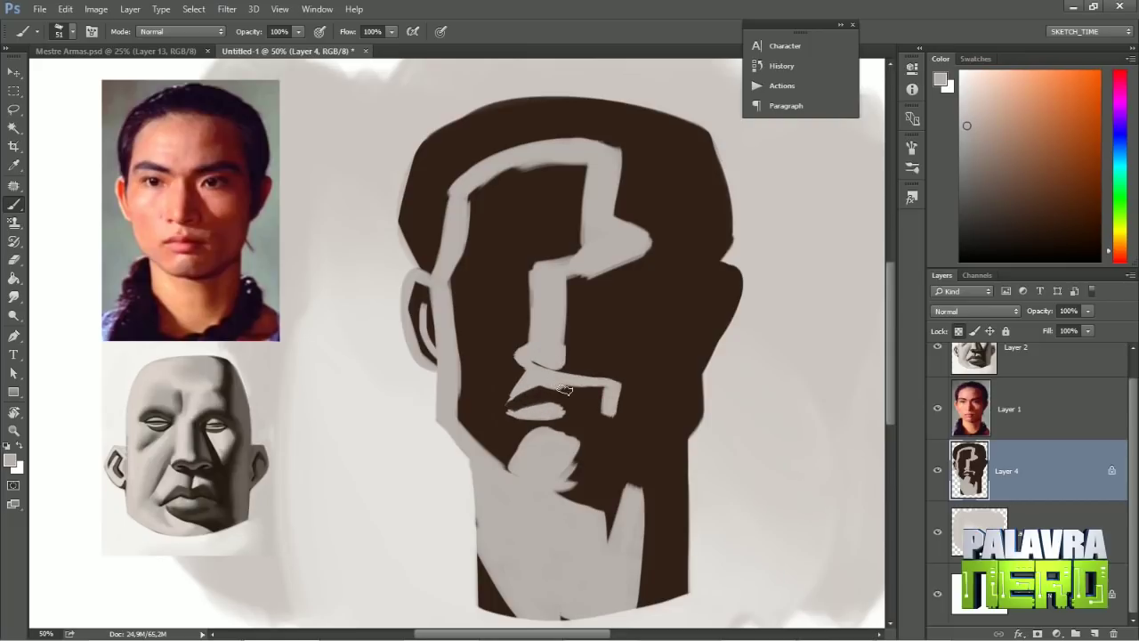
{"action": "left_click", "coordinate": [546, 407], "text": "alt"}
{"action": "left_click_drag", "start_coordinate": [561, 449], "coordinate": [545, 429]}
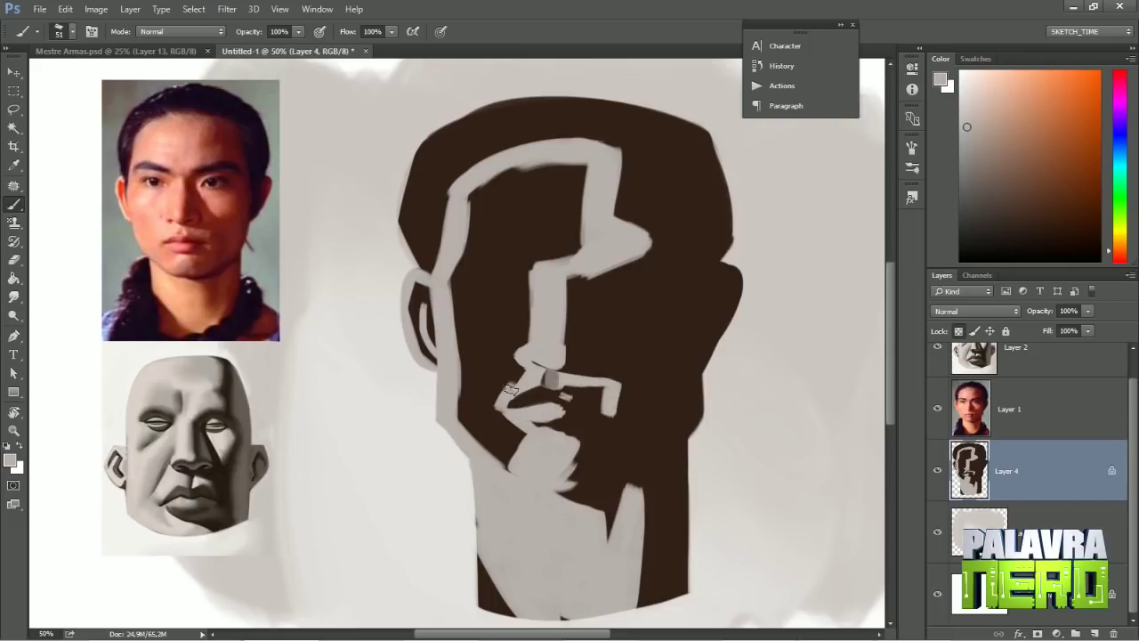
{"action": "left_click_drag", "start_coordinate": [509, 395], "coordinate": [502, 450]}
{"action": "left_click_drag", "start_coordinate": [506, 389], "coordinate": [509, 267]}
{"action": "mouse_move", "coordinate": [480, 374]}
{"action": "left_mouse_down"}
{"action": "mouse_move", "coordinate": [485, 222]}
{"action": "mouse_move", "coordinate": [552, 178]}
{"action": "left_mouse_up"}
Paint the light eye and cheek patch on the shadow side of the face with brush sizes 35 and 58.
{"action": "right_click", "coordinate": [592, 191]}
{"action": "type", "text": "35"}
{"action": "key", "text": "Return"}
{"action": "mouse_move", "coordinate": [585, 310]}
{"action": "left_mouse_down"}
{"action": "mouse_move", "coordinate": [620, 272]}
{"action": "mouse_move", "coordinate": [677, 312]}
{"action": "mouse_move", "coordinate": [596, 294]}
{"action": "mouse_move", "coordinate": [648, 267]}
{"action": "left_mouse_up"}
{"action": "right_click", "coordinate": [593, 188]}
{"action": "type", "text": "58"}
{"action": "key", "text": "Return"}
{"action": "left_click_drag", "start_coordinate": [629, 349], "coordinate": [647, 308]}
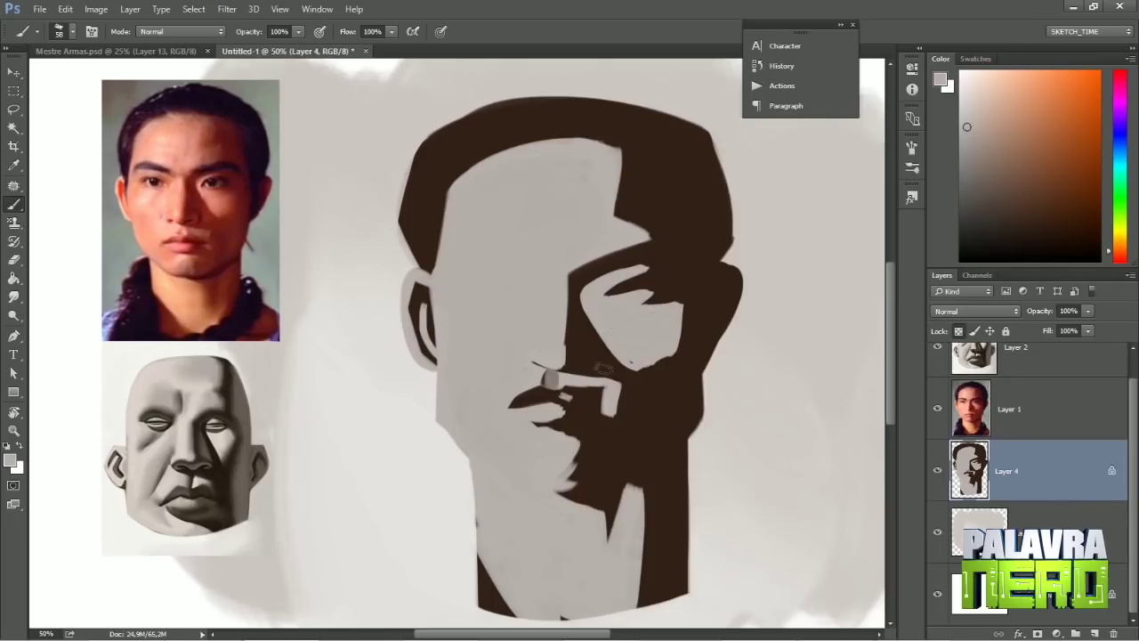
Refine the light patch beside the mouth and the chin's shadow shape using sampled light grey and dark brown.
{"action": "left_click", "coordinate": [579, 392], "text": "alt"}
{"action": "left_click_drag", "start_coordinate": [594, 397], "coordinate": [561, 394]}
{"action": "left_click", "coordinate": [612, 405], "text": "alt"}
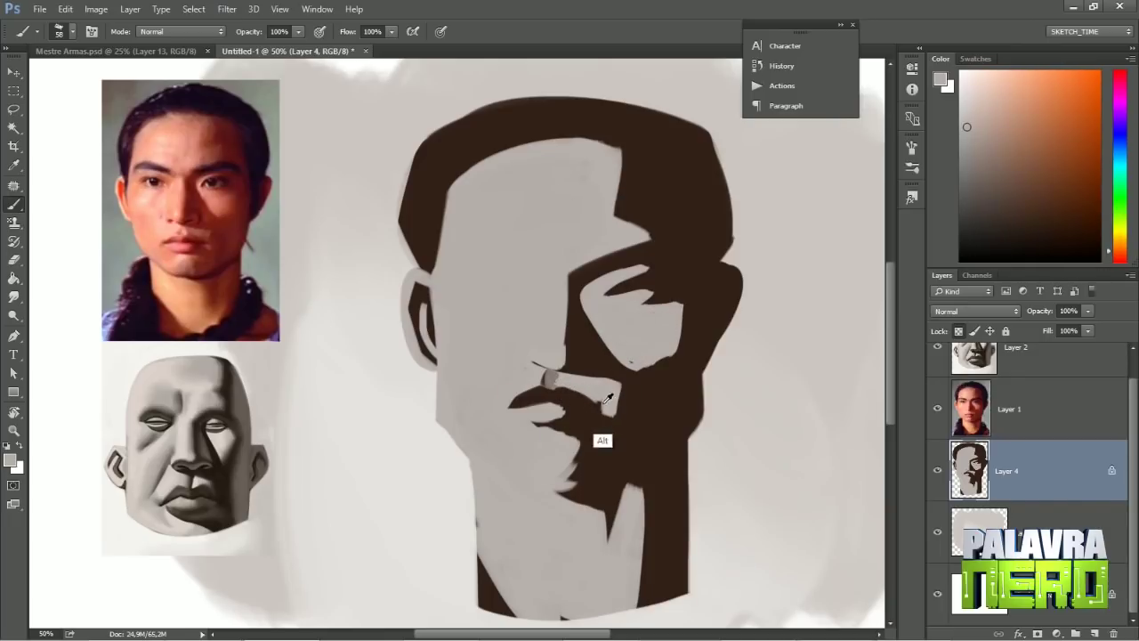
{"action": "left_click", "coordinate": [557, 423], "text": "alt"}
{"action": "mouse_move", "coordinate": [579, 489]}
{"action": "left_mouse_down"}
{"action": "mouse_move", "coordinate": [556, 489]}
{"action": "mouse_move", "coordinate": [557, 474]}
{"action": "mouse_move", "coordinate": [548, 503]}
{"action": "mouse_move", "coordinate": [617, 499]}
{"action": "left_mouse_up"}
{"action": "left_click", "coordinate": [516, 500], "text": "alt"}
{"action": "left_click", "coordinate": [579, 507], "text": "alt"}
{"action": "left_click_drag", "start_coordinate": [613, 353], "coordinate": [632, 375]}
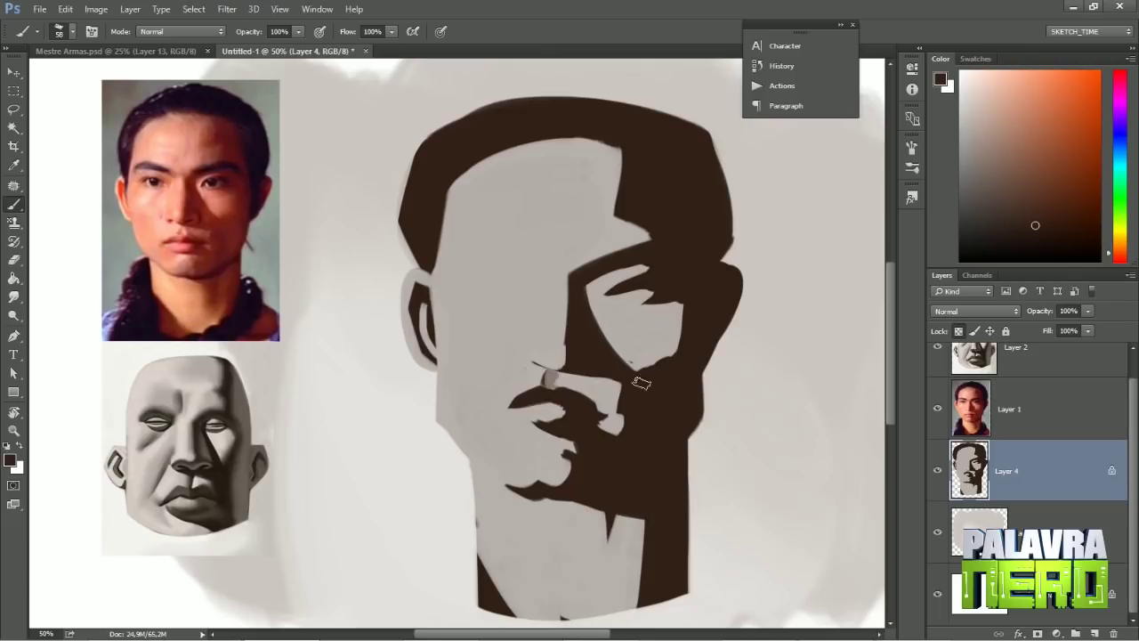
Sharpen the forehead's shadow edge in dark brown with a size 24 brush.
{"action": "right_click", "coordinate": [691, 346]}
{"action": "double_click", "coordinate": [661, 275]}
{"action": "left_click_drag", "start_coordinate": [617, 205], "coordinate": [619, 169]}
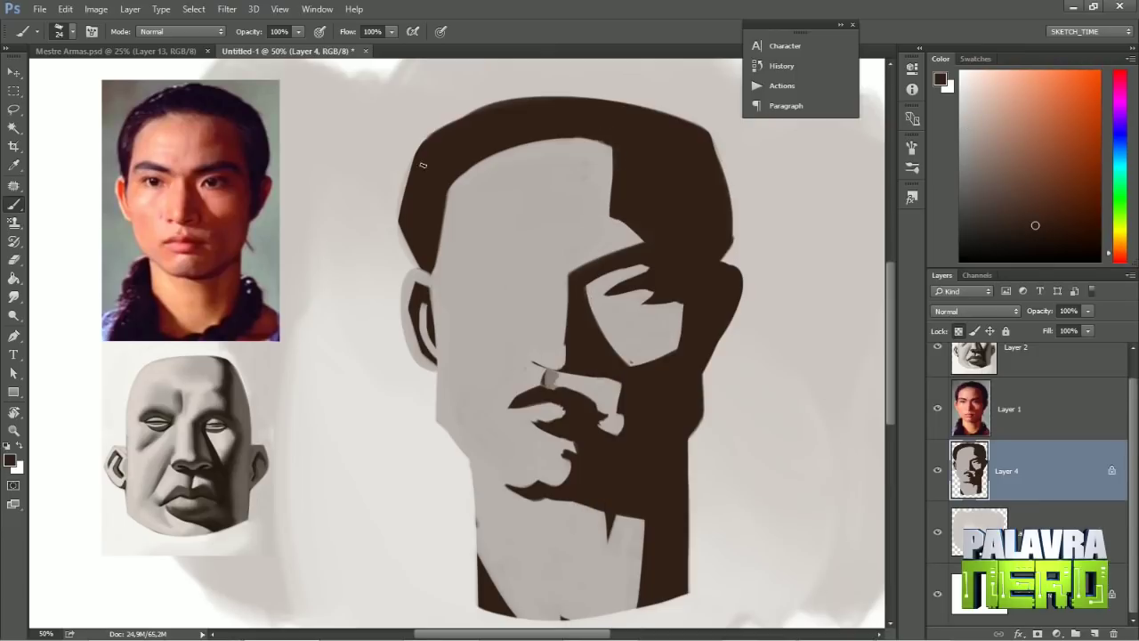
Draw the eye on the lit side with dark brown lid shapes and a light grey opening.
{"action": "left_click", "coordinate": [483, 292], "text": "alt"}
{"action": "mouse_move", "coordinate": [484, 291]}
{"action": "left_mouse_down"}
{"action": "mouse_move", "coordinate": [514, 290]}
{"action": "mouse_move", "coordinate": [505, 286]}
{"action": "left_mouse_up"}
{"action": "left_click", "coordinate": [503, 301], "text": "alt"}
{"action": "left_click", "coordinate": [481, 294], "text": "alt"}
{"action": "left_click", "coordinate": [496, 293], "text": "alt"}
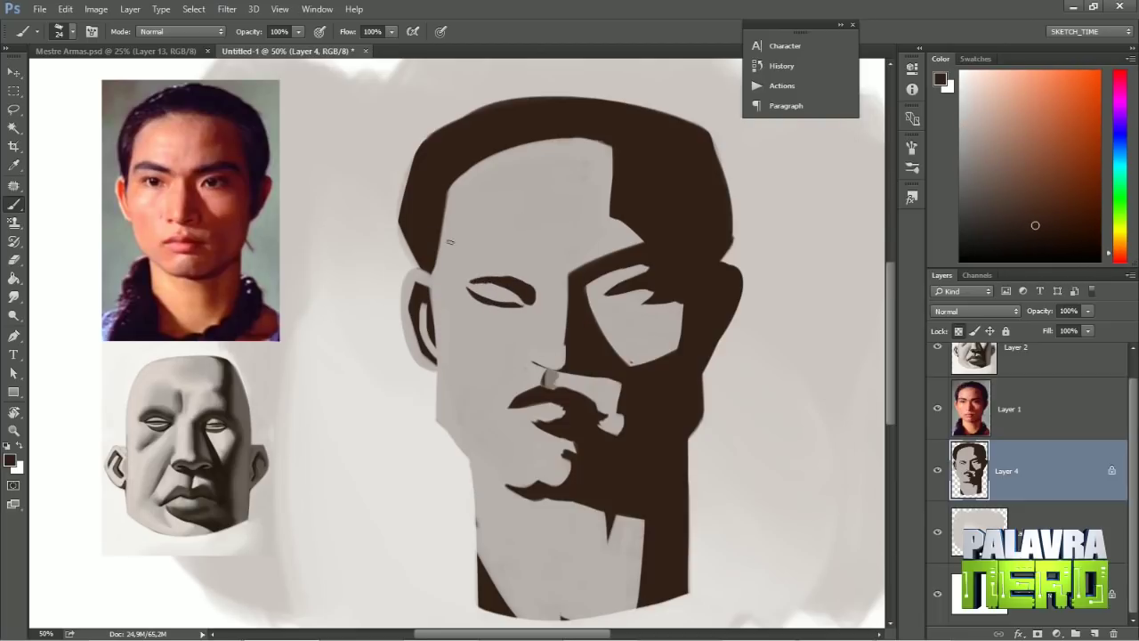
Paint a dark nostril at the base of the nose and refine the dark upper lip shape.
{"action": "key", "text": "h"}
{"action": "left_click_drag", "start_coordinate": [623, 330], "coordinate": [621, 340]}
{"action": "left_click", "coordinate": [565, 299], "text": "alt"}
{"action": "left_click", "coordinate": [521, 320]}
{"action": "left_click", "coordinate": [524, 318], "text": "alt"}
{"action": "left_click", "coordinate": [550, 343], "text": "alt"}
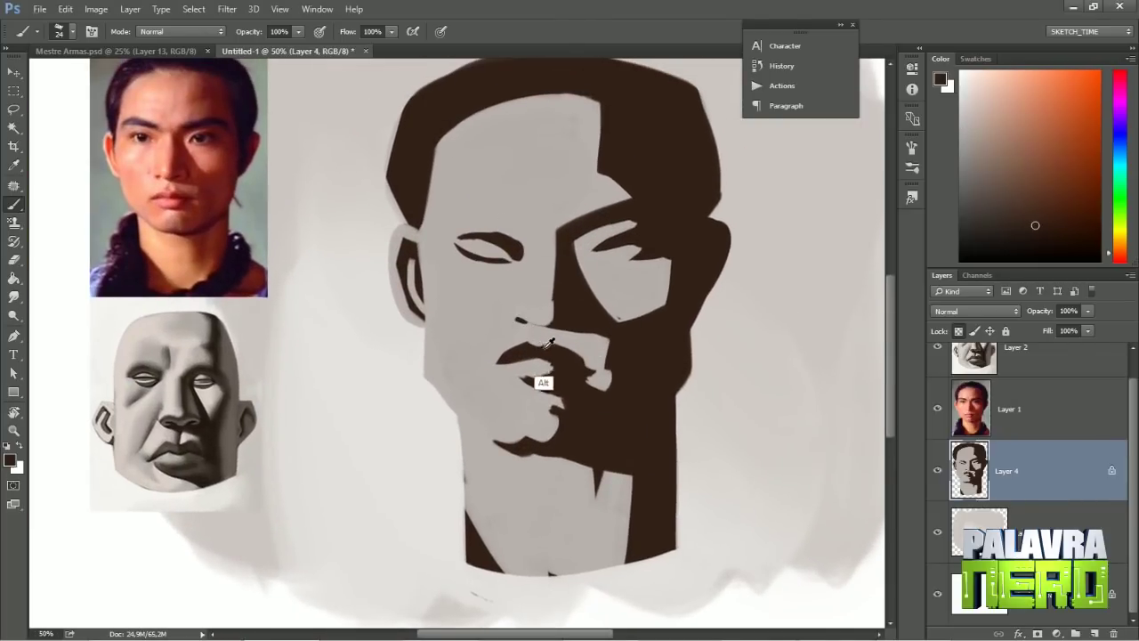
{"action": "left_click", "coordinate": [497, 363], "text": "alt"}
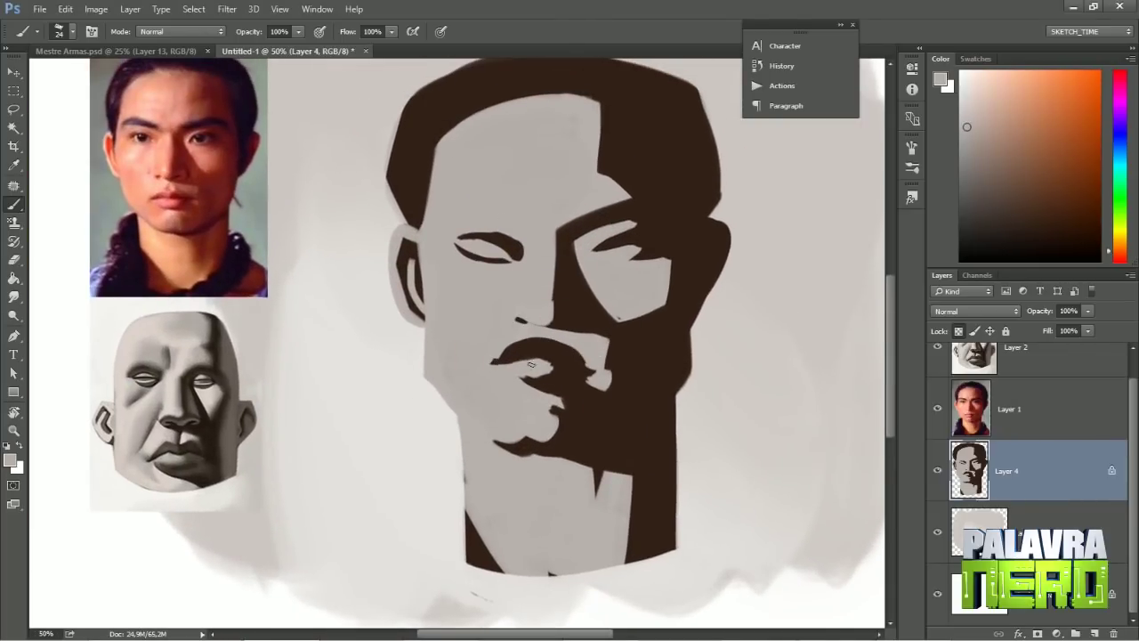
Darken the shadow under the lower lip and redraw the lid lines of the eye on the shadow side.
{"action": "left_click", "coordinate": [583, 378], "text": "alt"}
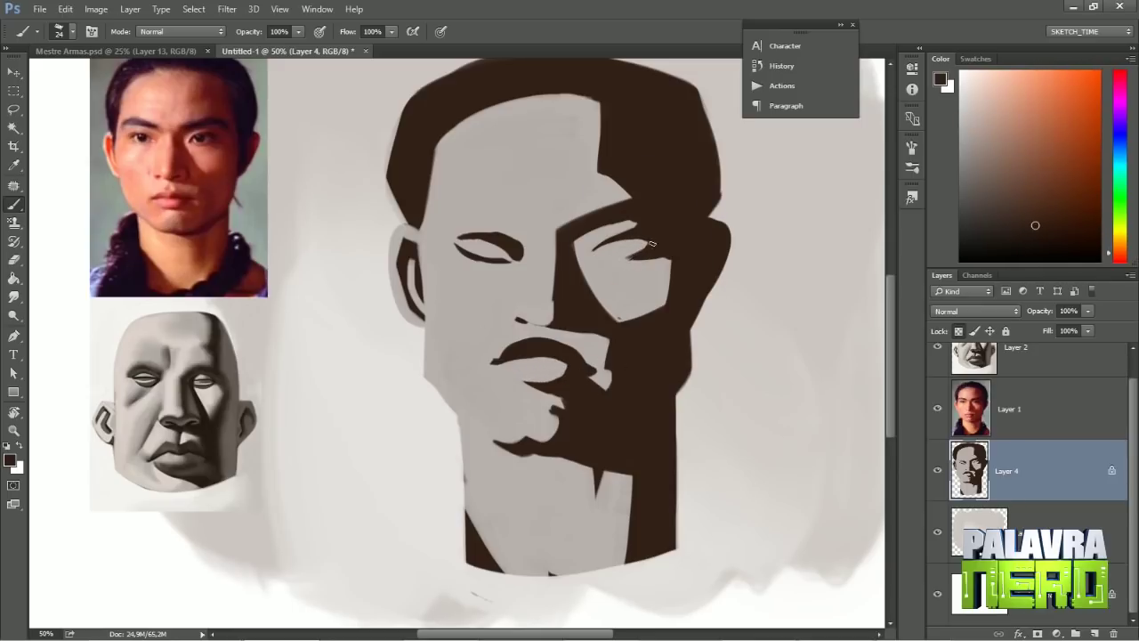
{"action": "left_click", "coordinate": [601, 253], "text": "alt"}
{"action": "left_click_drag", "start_coordinate": [601, 167], "coordinate": [602, 169]}
Outline the jaw on the lit side in dark brown and fill the neck's dark wedge with light grey.
{"action": "left_click", "coordinate": [470, 369], "text": "alt"}
{"action": "left_click", "coordinate": [479, 374], "text": "alt"}
{"action": "left_click_drag", "start_coordinate": [613, 391], "coordinate": [585, 407]}
{"action": "left_click_drag", "start_coordinate": [471, 476], "coordinate": [450, 507]}
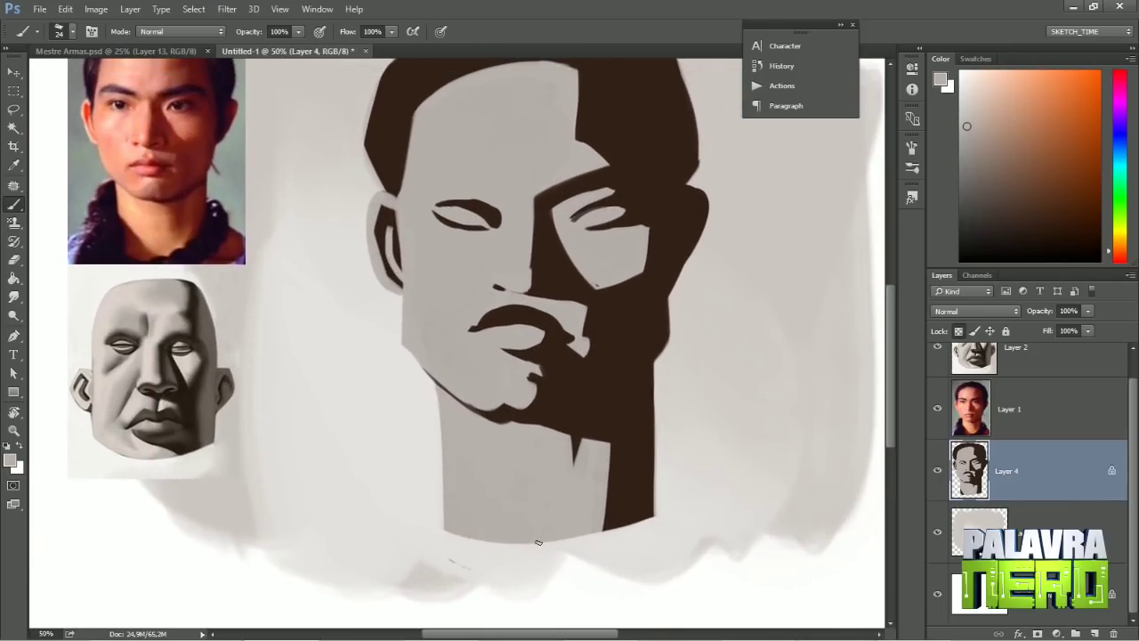
Smudge the hard shadow edges on the cheek, brow, forehead, nose, jaw and neck into soft transitions.
{"action": "left_click_drag", "start_coordinate": [522, 424], "coordinate": [544, 473]}
{"action": "key", "text": "r"}
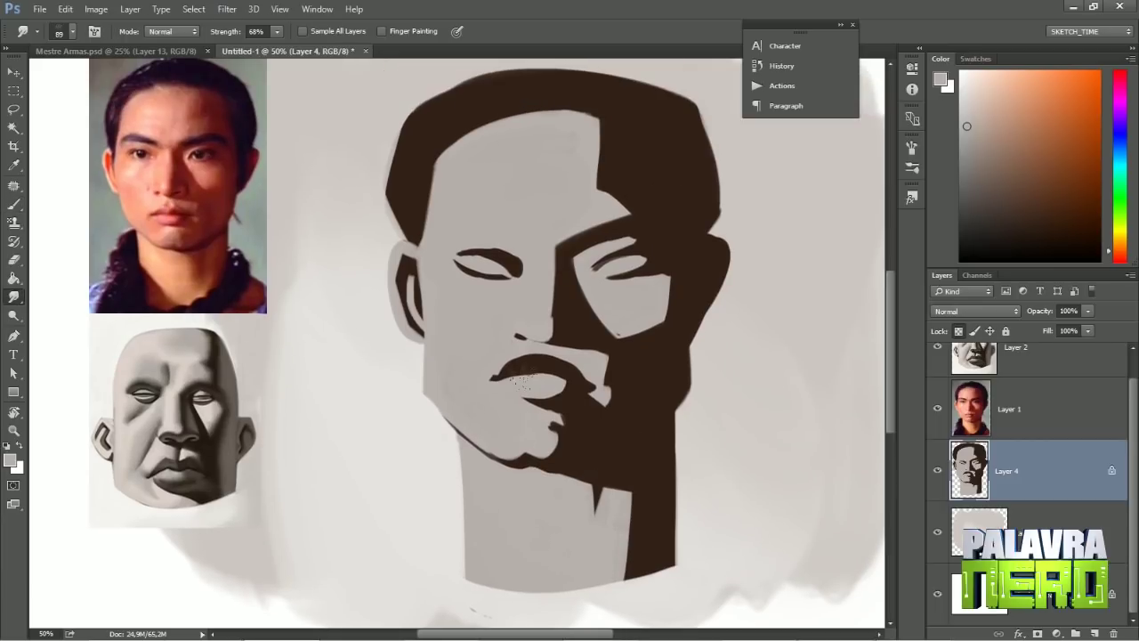
{"action": "left_click_drag", "start_coordinate": [677, 298], "coordinate": [679, 286]}
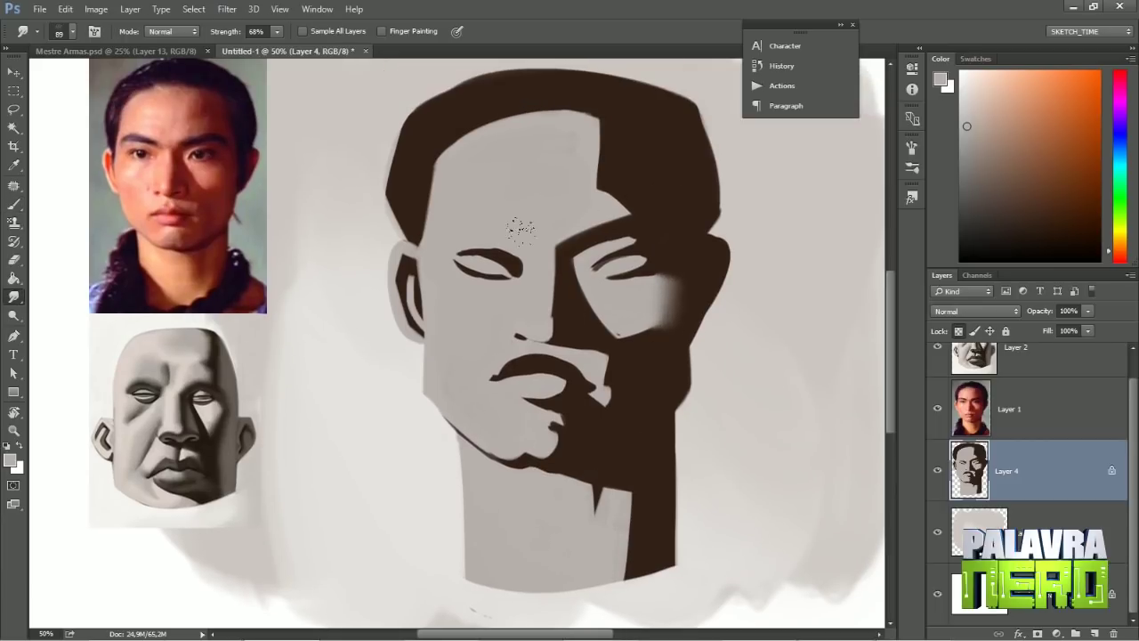
{"action": "left_click_drag", "start_coordinate": [536, 265], "coordinate": [458, 237]}
{"action": "mouse_move", "coordinate": [594, 115]}
{"action": "left_mouse_down"}
{"action": "mouse_move", "coordinate": [582, 178]}
{"action": "mouse_move", "coordinate": [634, 207]}
{"action": "mouse_move", "coordinate": [575, 190]}
{"action": "mouse_move", "coordinate": [636, 198]}
{"action": "left_mouse_up"}
{"action": "left_click_drag", "start_coordinate": [553, 342], "coordinate": [543, 258]}
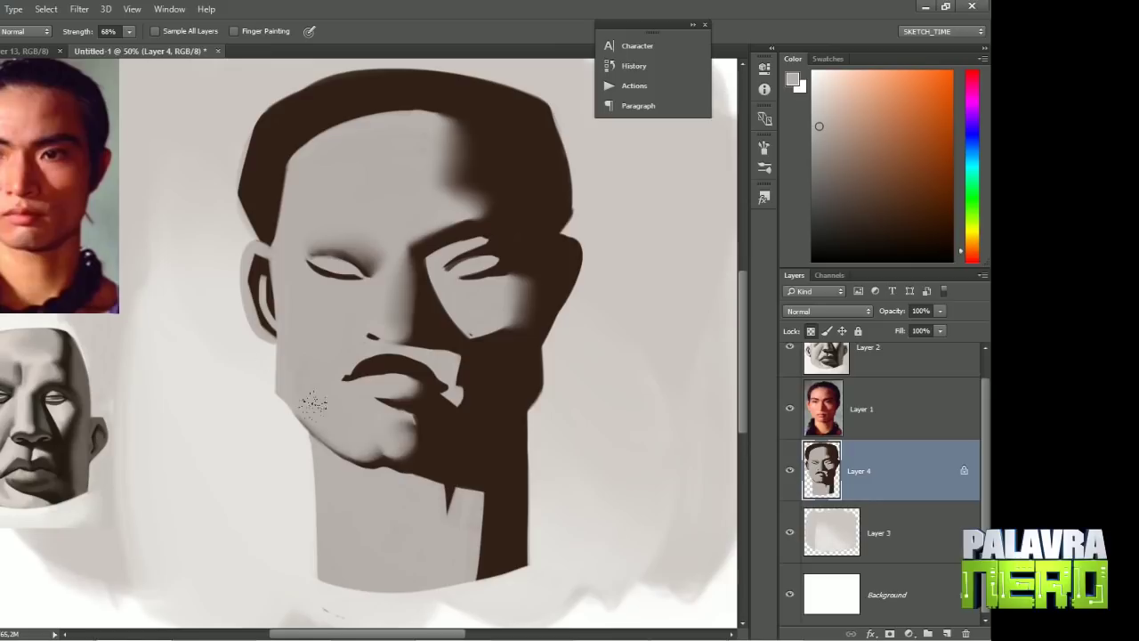
{"action": "mouse_move", "coordinate": [443, 527]}
{"action": "left_mouse_down"}
{"action": "mouse_move", "coordinate": [472, 503]}
{"action": "mouse_move", "coordinate": [471, 546]}
{"action": "left_mouse_up"}
Paint lighter highlight patches on the lit cheek, beside the nose and around the mouth and chin.
{"action": "scroll", "coordinate": [501, 401], "scroll_direction": "up", "scroll_amount": 2}
{"action": "key", "text": "b"}
{"action": "left_click", "coordinate": [299, 181], "text": "alt"}
{"action": "left_click", "coordinate": [98, 401], "text": "alt"}
{"action": "right_click", "coordinate": [416, 287]}
{"action": "left_click", "coordinate": [347, 267]}
{"action": "right_click", "coordinate": [316, 338]}
{"action": "mouse_move", "coordinate": [347, 342]}
{"action": "left_mouse_down"}
{"action": "mouse_move", "coordinate": [297, 327]}
{"action": "mouse_move", "coordinate": [354, 336]}
{"action": "left_mouse_up"}
{"action": "mouse_move", "coordinate": [325, 378]}
{"action": "left_mouse_down"}
{"action": "mouse_move", "coordinate": [359, 366]}
{"action": "mouse_move", "coordinate": [373, 385]}
{"action": "mouse_move", "coordinate": [393, 454]}
{"action": "mouse_move", "coordinate": [377, 430]}
{"action": "mouse_move", "coordinate": [397, 426]}
{"action": "mouse_move", "coordinate": [340, 447]}
{"action": "left_mouse_up"}
Refine the upper lip and the area beneath the nose with sampled tones, and smudge the chin highlights.
{"action": "right_click", "coordinate": [359, 368]}
{"action": "right_click", "coordinate": [420, 393]}
{"action": "left_click", "coordinate": [407, 392]}
{"action": "left_click", "coordinate": [398, 392], "text": "alt"}
{"action": "left_click", "coordinate": [397, 393], "text": "alt"}
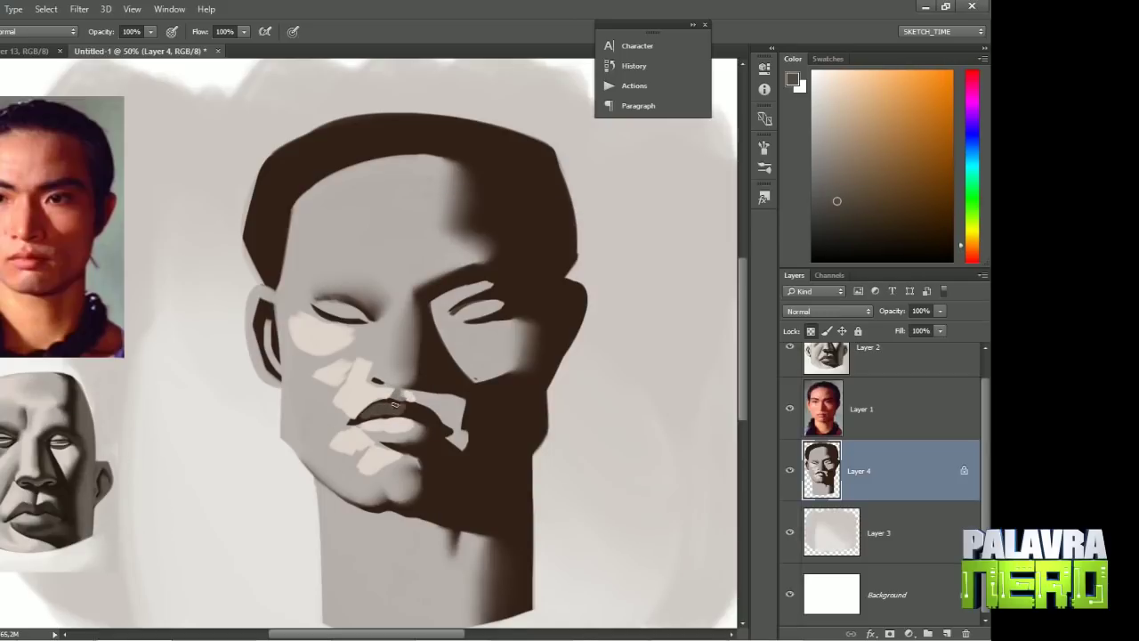
{"action": "key", "text": "r"}
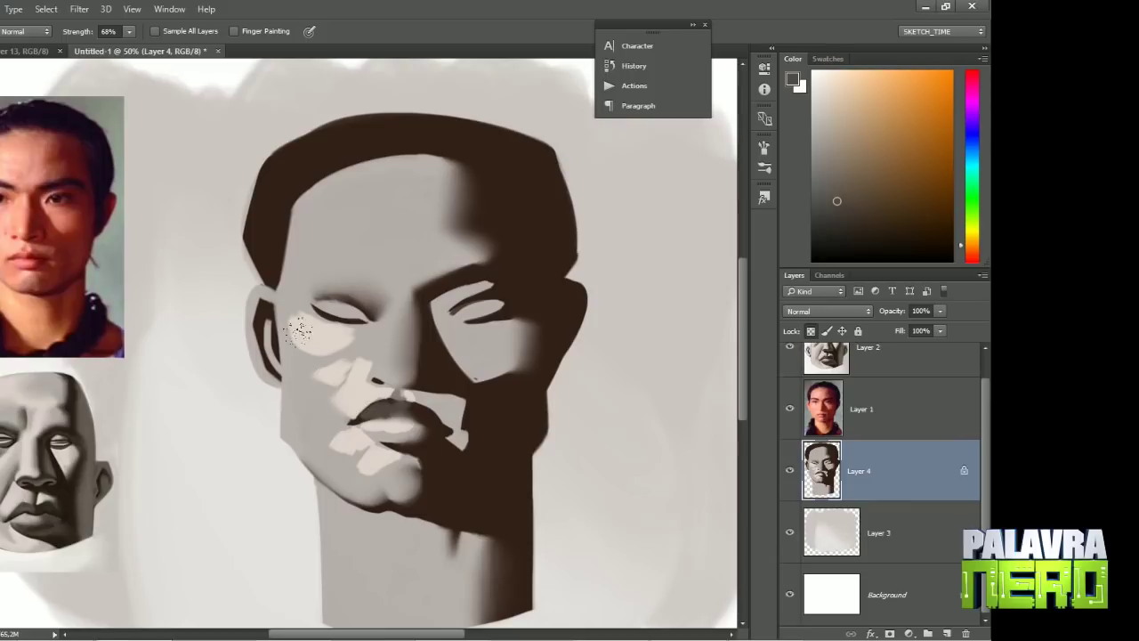
Paint light highlight shapes along the nose bridge, above the brows and on the forehead.
{"action": "key", "text": "b"}
{"action": "left_click", "coordinate": [355, 432], "text": "alt"}
{"action": "right_click", "coordinate": [398, 368]}
{"action": "left_click", "coordinate": [396, 370]}
{"action": "mouse_move", "coordinate": [399, 378]}
{"action": "left_mouse_down"}
{"action": "mouse_move", "coordinate": [400, 306]}
{"action": "mouse_move", "coordinate": [431, 260]}
{"action": "left_mouse_up"}
{"action": "mouse_move", "coordinate": [377, 272]}
{"action": "left_mouse_down"}
{"action": "mouse_move", "coordinate": [379, 284]}
{"action": "mouse_move", "coordinate": [302, 267]}
{"action": "left_mouse_up"}
{"action": "mouse_move", "coordinate": [320, 253]}
{"action": "left_mouse_down"}
{"action": "mouse_move", "coordinate": [378, 233]}
{"action": "mouse_move", "coordinate": [407, 407]}
{"action": "mouse_move", "coordinate": [369, 198]}
{"action": "mouse_move", "coordinate": [419, 139]}
{"action": "mouse_move", "coordinate": [421, 91]}
{"action": "left_mouse_up"}
Paint near-white around the head on the background layer below, then return to the head layer.
{"action": "left_click", "coordinate": [148, 378], "text": "alt"}
{"action": "key", "text": "alt+bracketleft"}
{"action": "key", "text": "bracketleft"}
{"action": "key", "text": "bracketleft"}
{"action": "key", "text": "bracketleft"}
{"action": "key", "text": "bracketleft"}
{"action": "key", "text": "bracketleft"}
{"action": "key", "text": "bracketleft"}
{"action": "left_click", "coordinate": [465, 119], "text": "alt"}
{"action": "key", "text": "alt+bracketright"}
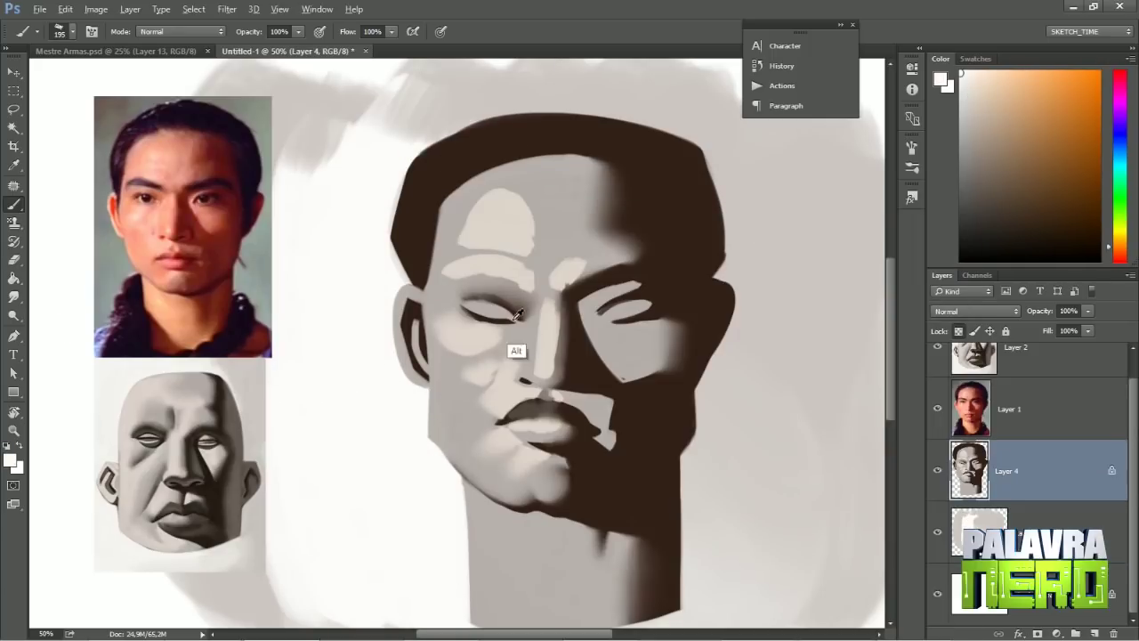
Shade beneath the lit eye and inside the ear in mid grey, and smudge the cheek highlights.
{"action": "right_click", "coordinate": [496, 372]}
{"action": "key", "text": "Escape"}
{"action": "left_click", "coordinate": [14, 296]}
{"action": "left_click_drag", "start_coordinate": [477, 331], "coordinate": [502, 338]}
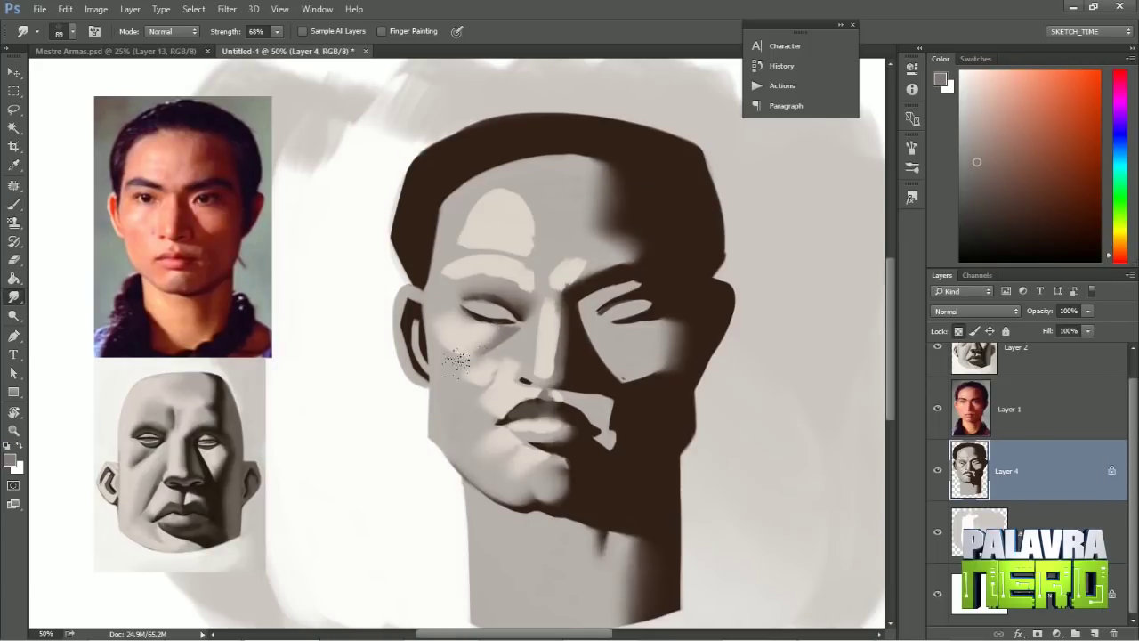
{"action": "key", "text": "b"}
{"action": "key", "text": "r"}
{"action": "key", "text": "b"}
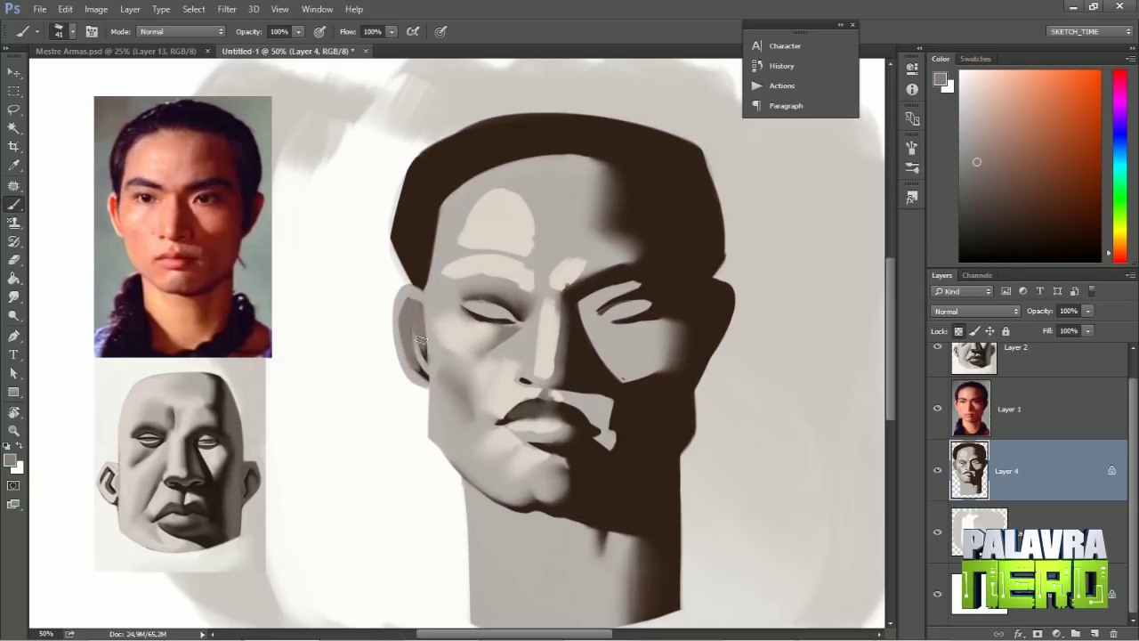
Paint reflected-light patches in grey sampled from the reference head on the shadow side of the nose, cheek and chin.
{"action": "left_click", "coordinate": [238, 500], "text": "alt"}
{"action": "left_click_drag", "start_coordinate": [239, 501], "coordinate": [242, 497]}
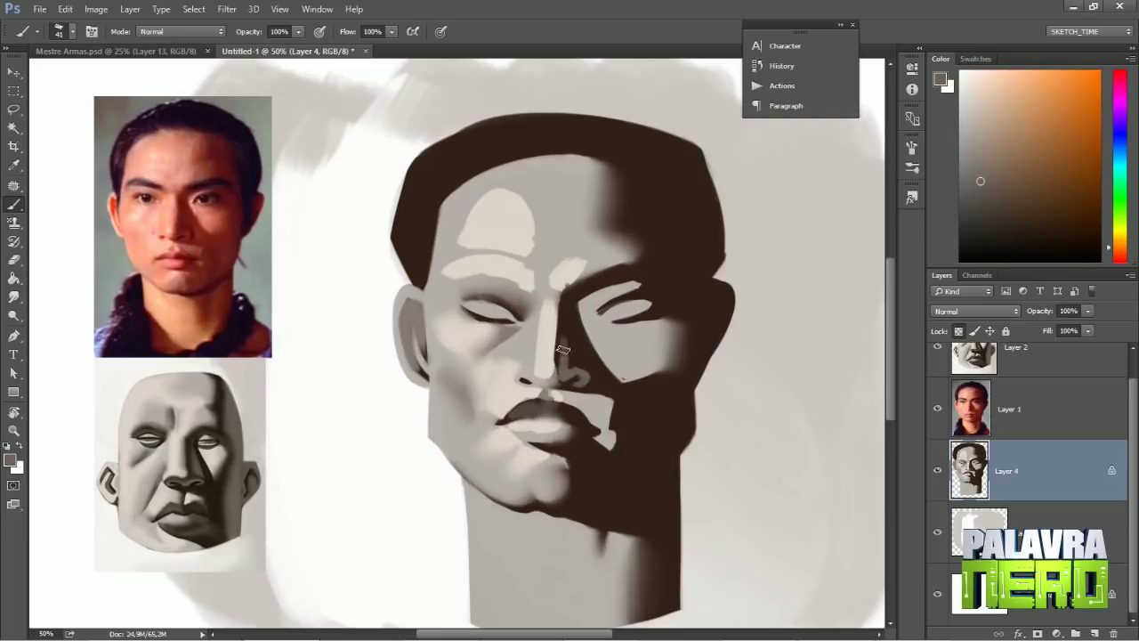
{"action": "left_click_drag", "start_coordinate": [562, 364], "coordinate": [566, 307]}
{"action": "mouse_move", "coordinate": [650, 411]}
{"action": "left_mouse_down"}
{"action": "mouse_move", "coordinate": [658, 436]}
{"action": "mouse_move", "coordinate": [677, 422]}
{"action": "left_mouse_up"}
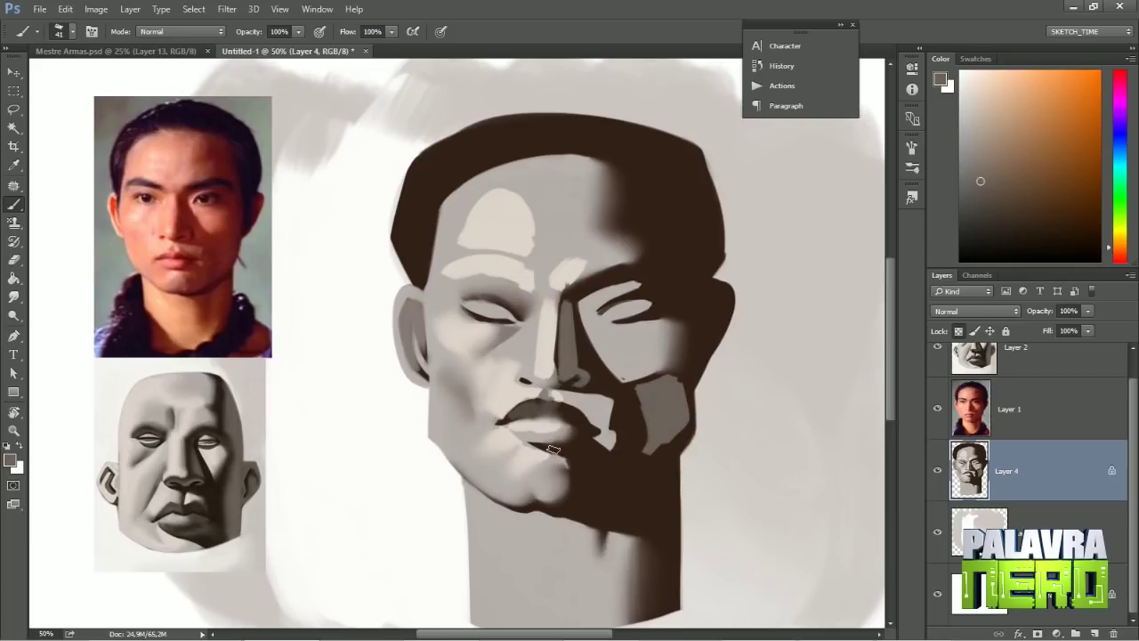
{"action": "mouse_move", "coordinate": [573, 454]}
{"action": "left_mouse_down"}
{"action": "mouse_move", "coordinate": [595, 489]}
{"action": "mouse_move", "coordinate": [588, 482]}
{"action": "mouse_move", "coordinate": [620, 454]}
{"action": "mouse_move", "coordinate": [625, 401]}
{"action": "left_mouse_up"}
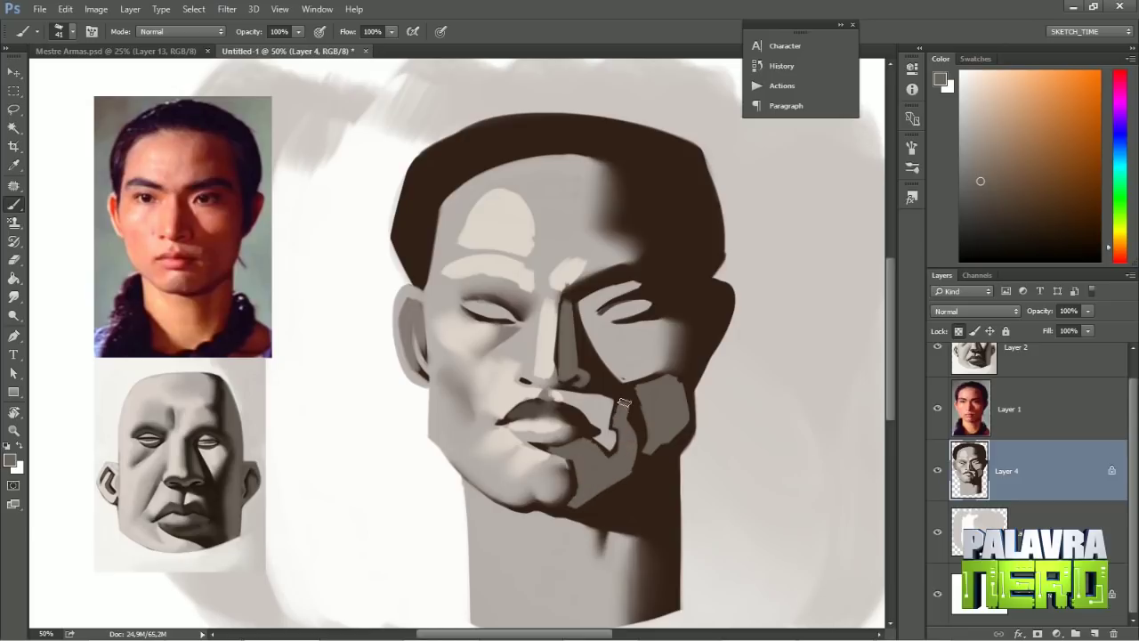
Add the same grey reflected light to the shadowed forehead and temple, the ear and the edge of the neck.
{"action": "mouse_move", "coordinate": [658, 280]}
{"action": "left_mouse_down"}
{"action": "mouse_move", "coordinate": [637, 171]}
{"action": "mouse_move", "coordinate": [650, 233]}
{"action": "mouse_move", "coordinate": [640, 169]}
{"action": "left_mouse_up"}
{"action": "mouse_move", "coordinate": [716, 354]}
{"action": "left_mouse_down"}
{"action": "mouse_move", "coordinate": [725, 289]}
{"action": "mouse_move", "coordinate": [713, 374]}
{"action": "left_mouse_up"}
{"action": "mouse_move", "coordinate": [676, 458]}
{"action": "left_mouse_down"}
{"action": "mouse_move", "coordinate": [589, 534]}
{"action": "mouse_move", "coordinate": [685, 481]}
{"action": "mouse_move", "coordinate": [671, 614]}
{"action": "left_mouse_up"}
Smudge the reflected-light patches on the nose, forehead, cheek and neck into the surrounding shadow.
{"action": "key", "text": "r"}
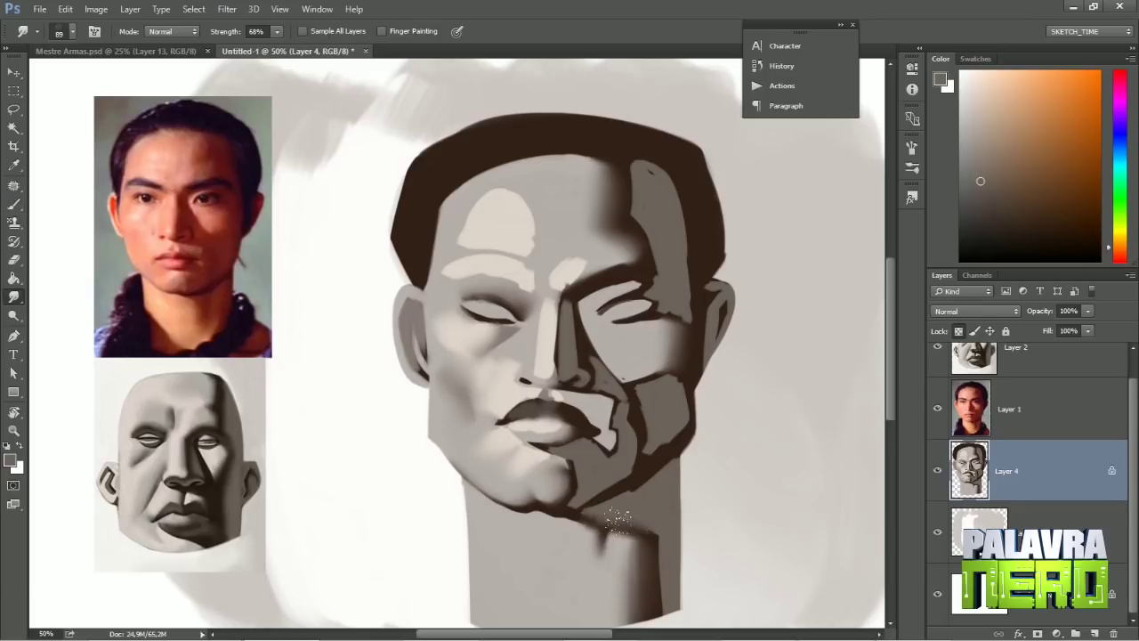
{"action": "mouse_move", "coordinate": [650, 433]}
{"action": "left_mouse_down"}
{"action": "mouse_move", "coordinate": [623, 440]}
{"action": "mouse_move", "coordinate": [592, 365]}
{"action": "mouse_move", "coordinate": [559, 347]}
{"action": "mouse_move", "coordinate": [556, 369]}
{"action": "left_mouse_up"}
{"action": "mouse_move", "coordinate": [636, 165]}
{"action": "left_mouse_down"}
{"action": "mouse_move", "coordinate": [681, 347]}
{"action": "mouse_move", "coordinate": [663, 468]}
{"action": "left_mouse_up"}
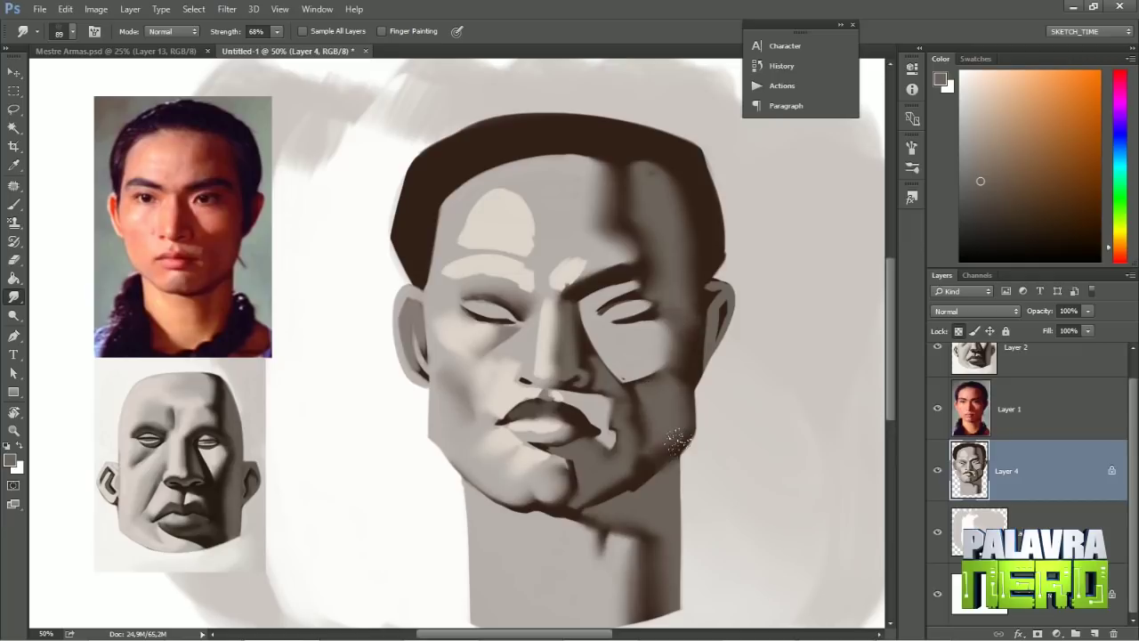
{"action": "key", "text": "r"}
{"action": "left_click_drag", "start_coordinate": [676, 382], "coordinate": [654, 352]}
Paint grey along the shadow-side cheek and jaw edge, and blend it into the chin.
{"action": "key", "text": "b"}
{"action": "mouse_move", "coordinate": [685, 302]}
{"action": "left_mouse_down"}
{"action": "mouse_move", "coordinate": [691, 383]}
{"action": "mouse_move", "coordinate": [618, 471]}
{"action": "mouse_move", "coordinate": [699, 412]}
{"action": "left_mouse_up"}
{"action": "left_click", "coordinate": [623, 473], "text": "alt"}
{"action": "key", "text": "r"}
{"action": "left_click_drag", "start_coordinate": [623, 481], "coordinate": [700, 415]}
{"action": "key", "text": "b"}
{"action": "left_click", "coordinate": [610, 377], "text": "alt"}
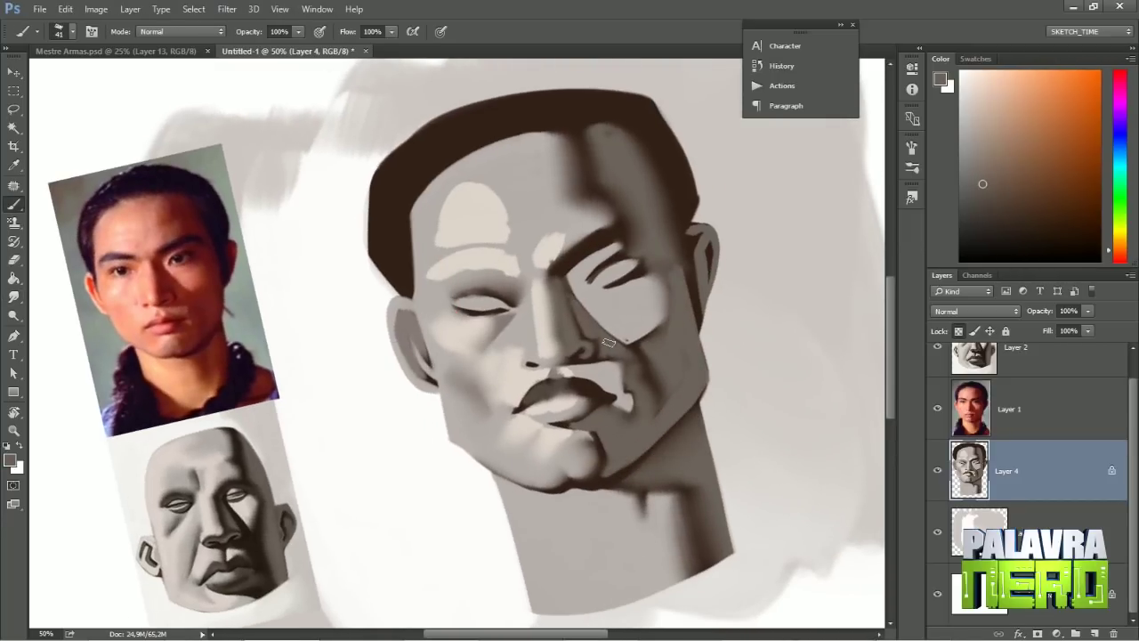
Blend the shading beside the nose and around the eye patch on the shadow side using sampled grey.
{"action": "left_click", "coordinate": [561, 336], "text": "alt"}
{"action": "key", "text": "r"}
{"action": "left_click_drag", "start_coordinate": [561, 335], "coordinate": [640, 302]}
{"action": "key", "text": "b"}
{"action": "key", "text": "bracketleft"}
{"action": "key", "text": "bracketleft"}
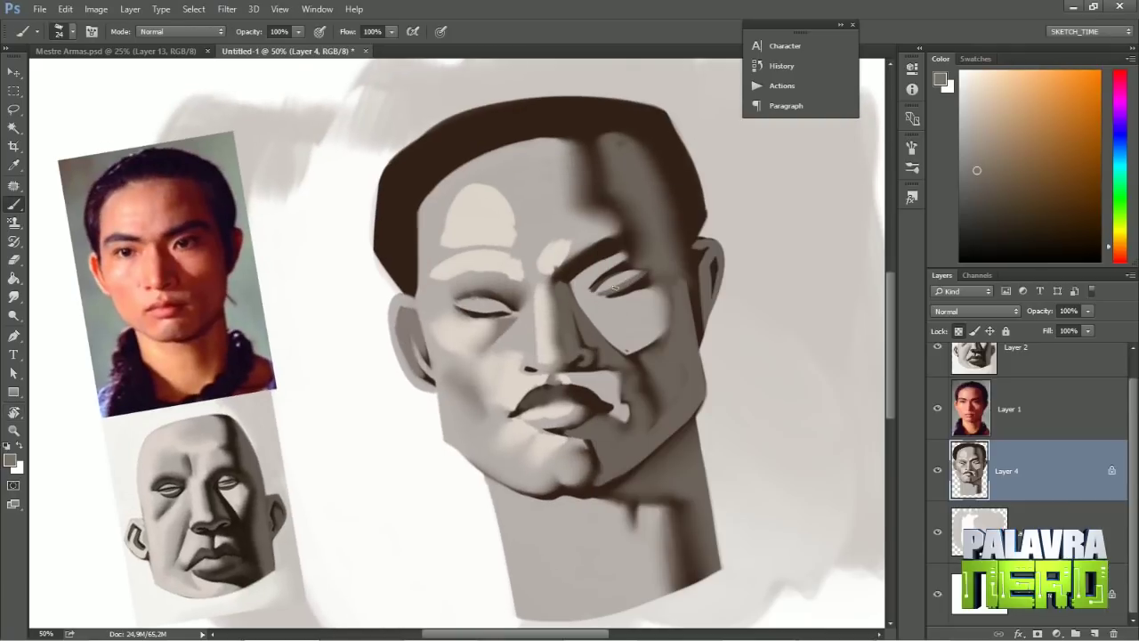
Repaint both eyes with grey and light tones using a size 24 brush, and darken the underside of the nose.
{"action": "mouse_move", "coordinate": [475, 301]}
{"action": "left_mouse_down"}
{"action": "mouse_move", "coordinate": [502, 295]}
{"action": "mouse_move", "coordinate": [505, 311]}
{"action": "left_mouse_up"}
{"action": "left_click", "coordinate": [465, 373], "text": "alt"}
{"action": "mouse_move", "coordinate": [569, 267]}
{"action": "left_mouse_down"}
{"action": "mouse_move", "coordinate": [623, 263]}
{"action": "mouse_move", "coordinate": [564, 358]}
{"action": "mouse_move", "coordinate": [546, 286]}
{"action": "mouse_move", "coordinate": [545, 359]}
{"action": "left_mouse_up"}
{"action": "left_click", "coordinate": [576, 280], "text": "alt"}
{"action": "left_click", "coordinate": [585, 351], "text": "alt"}
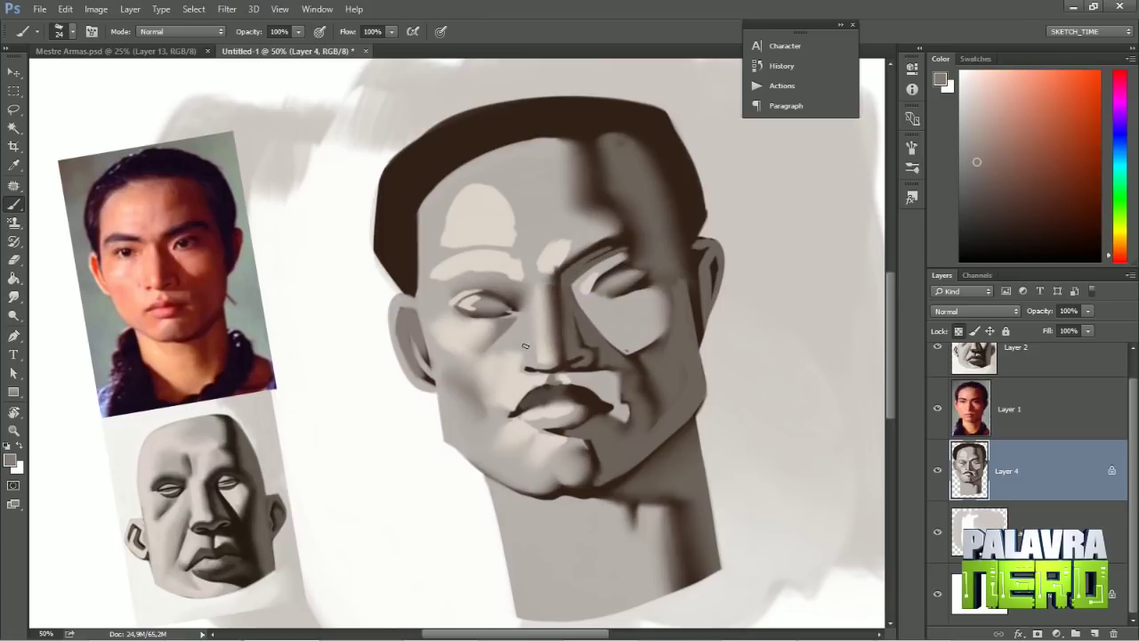
Reshape the upper lip, the philtrum and the lit-side mouth corner with tones sampled from the painting.
{"action": "key", "text": "r"}
{"action": "scroll", "coordinate": [564, 388], "scroll_direction": "up", "scroll_amount": 1}
{"action": "key", "text": "b"}
{"action": "left_click", "coordinate": [547, 452], "text": "alt"}
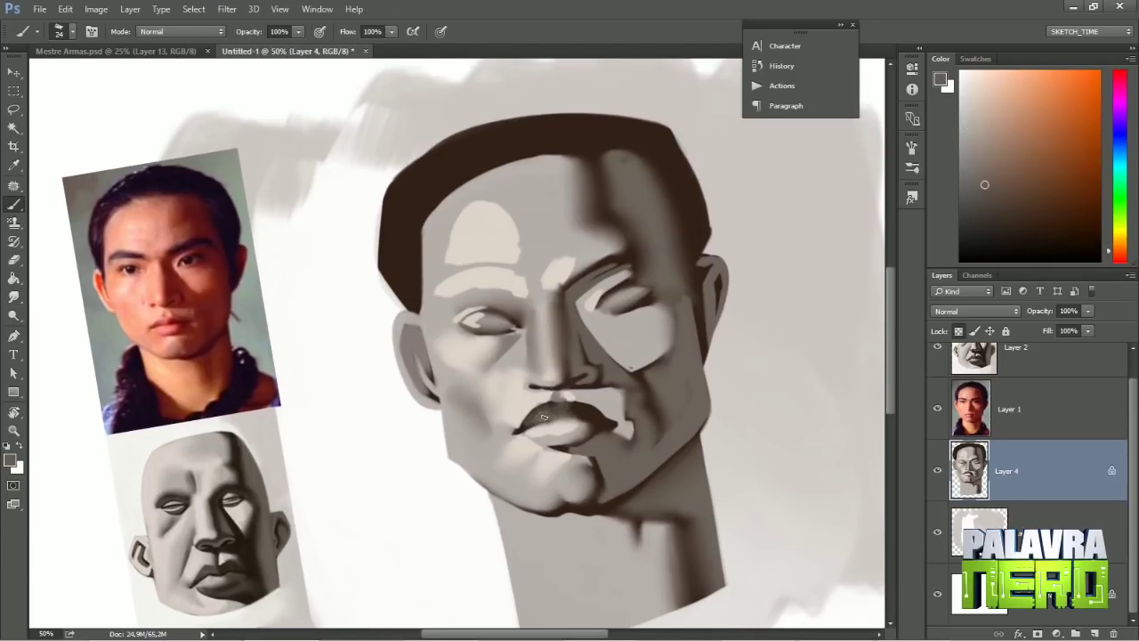
{"action": "left_click", "coordinate": [559, 397], "text": "alt"}
{"action": "left_click", "coordinate": [521, 425], "text": "alt"}
{"action": "left_click_drag", "start_coordinate": [544, 421], "coordinate": [564, 412]}
{"action": "left_click", "coordinate": [564, 412], "text": "alt"}
{"action": "left_click", "coordinate": [514, 432], "text": "alt"}
Smudge the lit-side mouth corner and repaint the shadow side of the upper lip with sampled grey.
{"action": "key", "text": "r"}
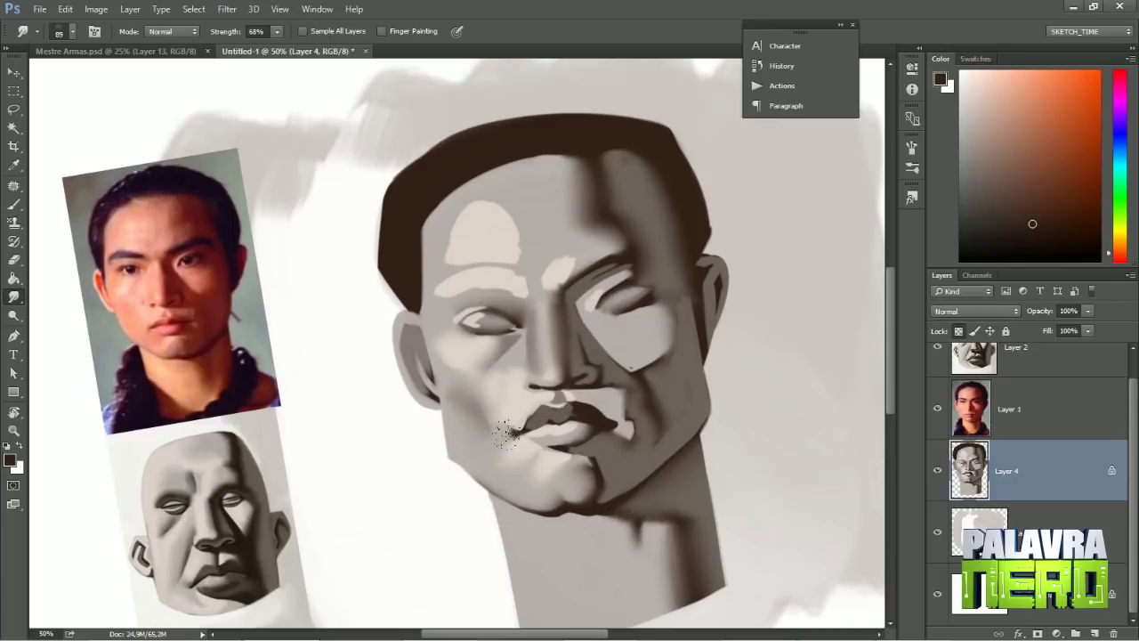
{"action": "key", "text": "b"}
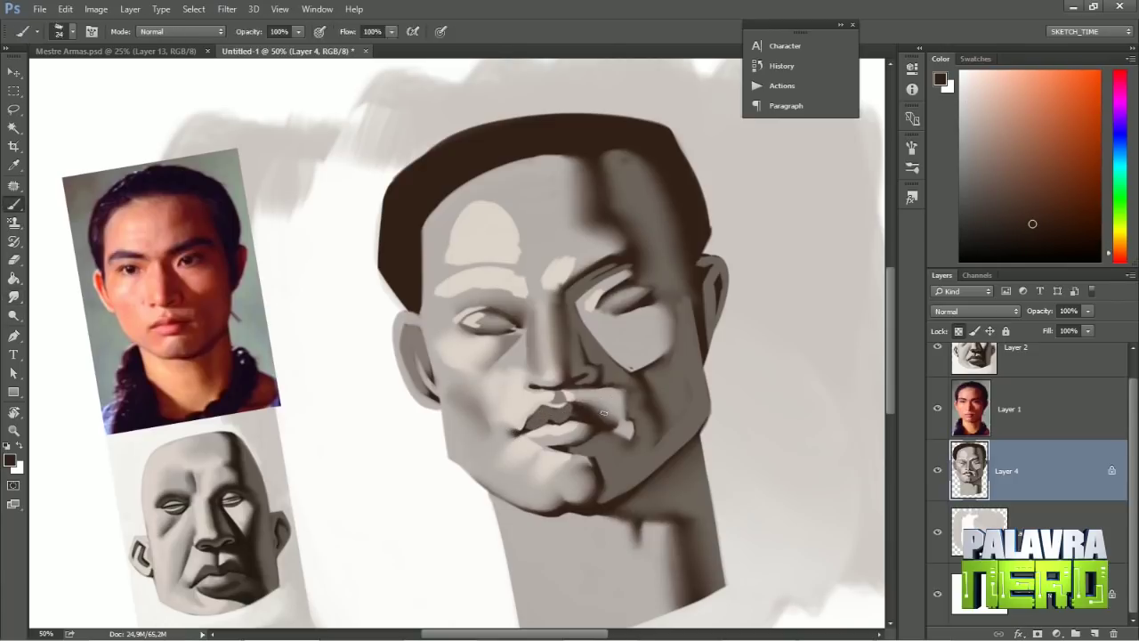
{"action": "left_click", "coordinate": [615, 410], "text": "alt"}
{"action": "key", "text": "r"}
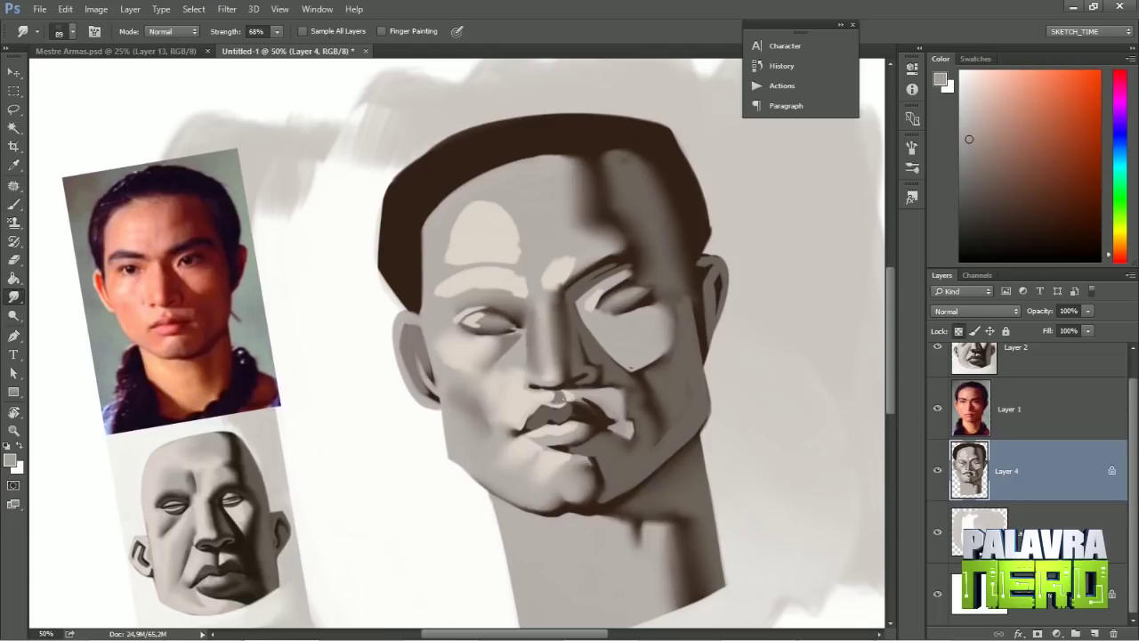
{"action": "key", "text": "b"}
{"action": "left_click", "coordinate": [579, 414], "text": "alt"}
Shade the shadow-side nostril wing with sampled greys and darken the line under the nose.
{"action": "left_click", "coordinate": [587, 381], "text": "alt"}
{"action": "left_click", "coordinate": [602, 376], "text": "alt"}
{"action": "left_click", "coordinate": [596, 381], "text": "alt"}
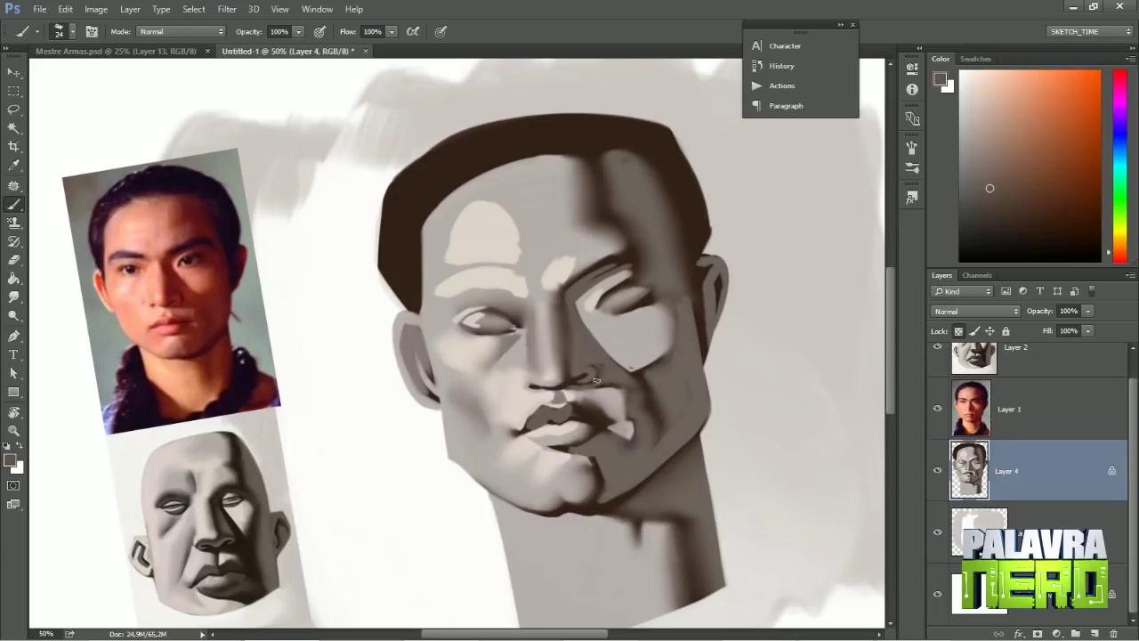
{"action": "left_click", "coordinate": [589, 363], "text": "alt"}
{"action": "left_click", "coordinate": [594, 358], "text": "alt"}
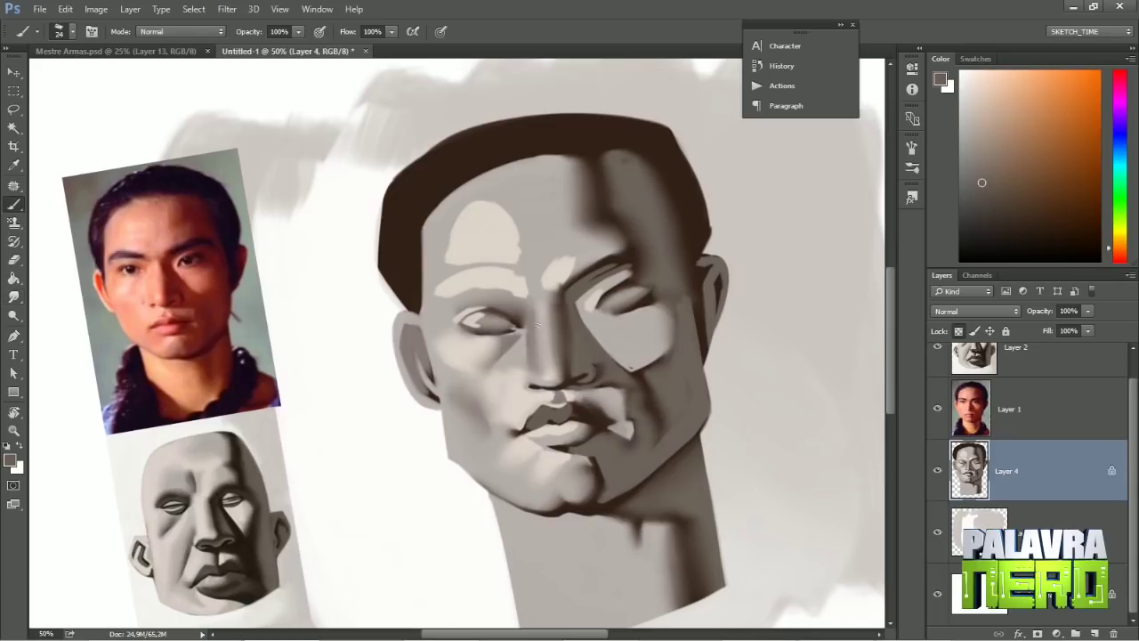
{"action": "left_click", "coordinate": [559, 415], "text": "alt"}
{"action": "mouse_move", "coordinate": [562, 389]}
{"action": "left_mouse_down"}
{"action": "mouse_move", "coordinate": [628, 391]}
{"action": "mouse_move", "coordinate": [649, 453]}
{"action": "left_mouse_up"}
{"action": "left_click", "coordinate": [579, 387], "text": "alt"}
{"action": "key", "text": "h"}
{"action": "left_click", "coordinate": [535, 332], "text": "alt"}
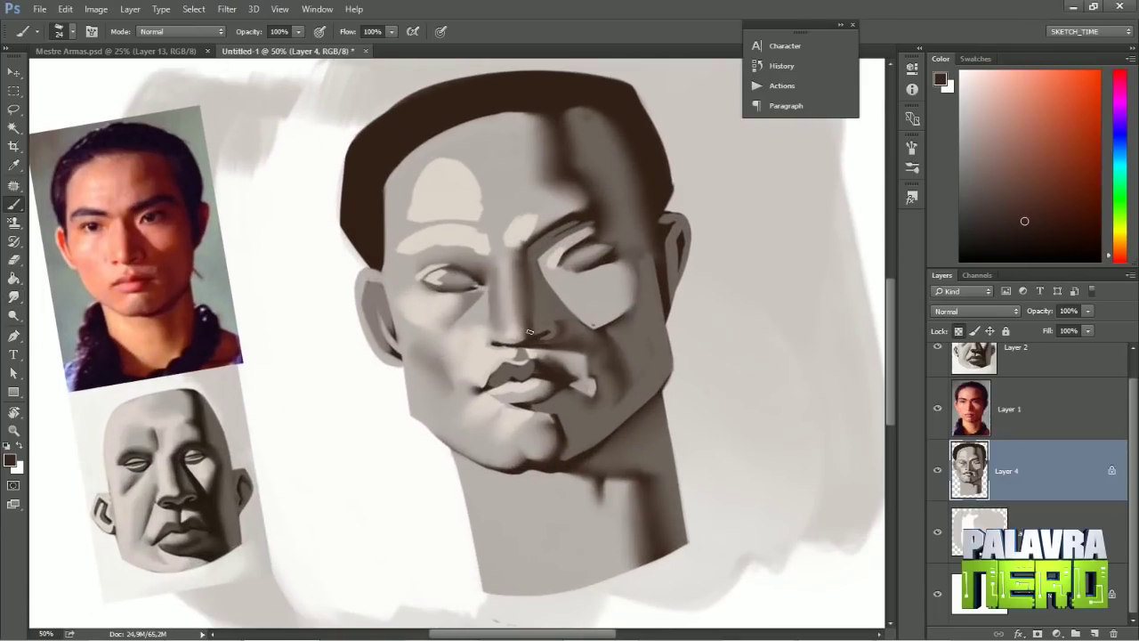
{"action": "left_click_drag", "start_coordinate": [532, 271], "coordinate": [540, 325]}
{"action": "mouse_move", "coordinate": [525, 267]}
{"action": "left_mouse_down"}
{"action": "mouse_move", "coordinate": [681, 311]}
{"action": "mouse_move", "coordinate": [556, 118]}
{"action": "left_mouse_up"}
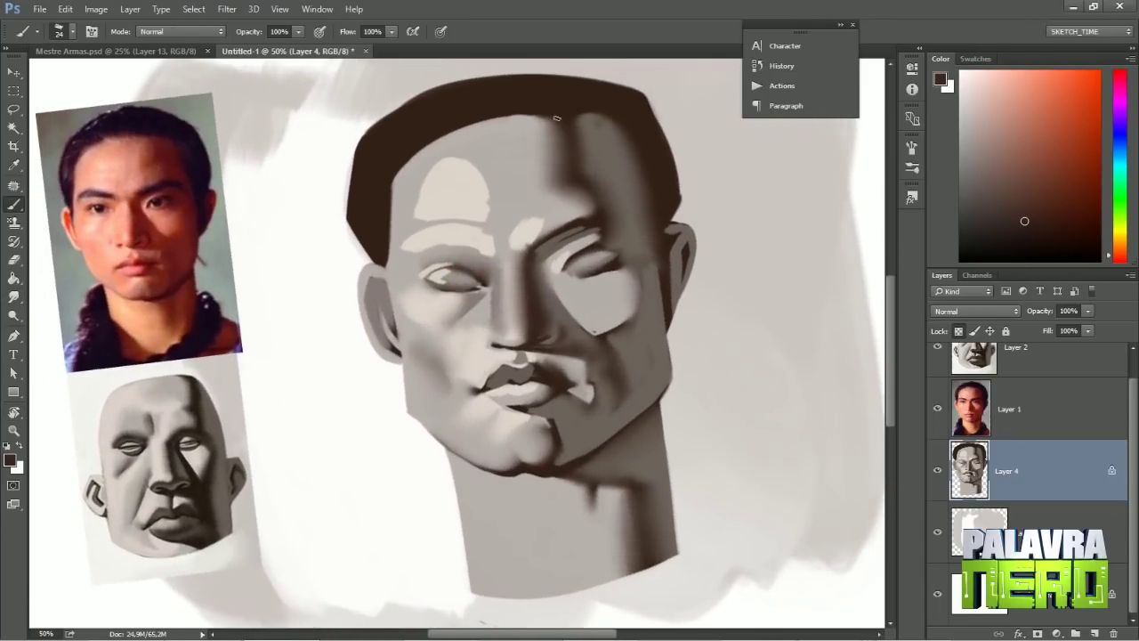
Fill both eye shapes with a sampled light tone and smudge them smooth.
{"action": "left_click", "coordinate": [547, 271], "text": "alt"}
{"action": "left_click_drag", "start_coordinate": [450, 275], "coordinate": [382, 222]}
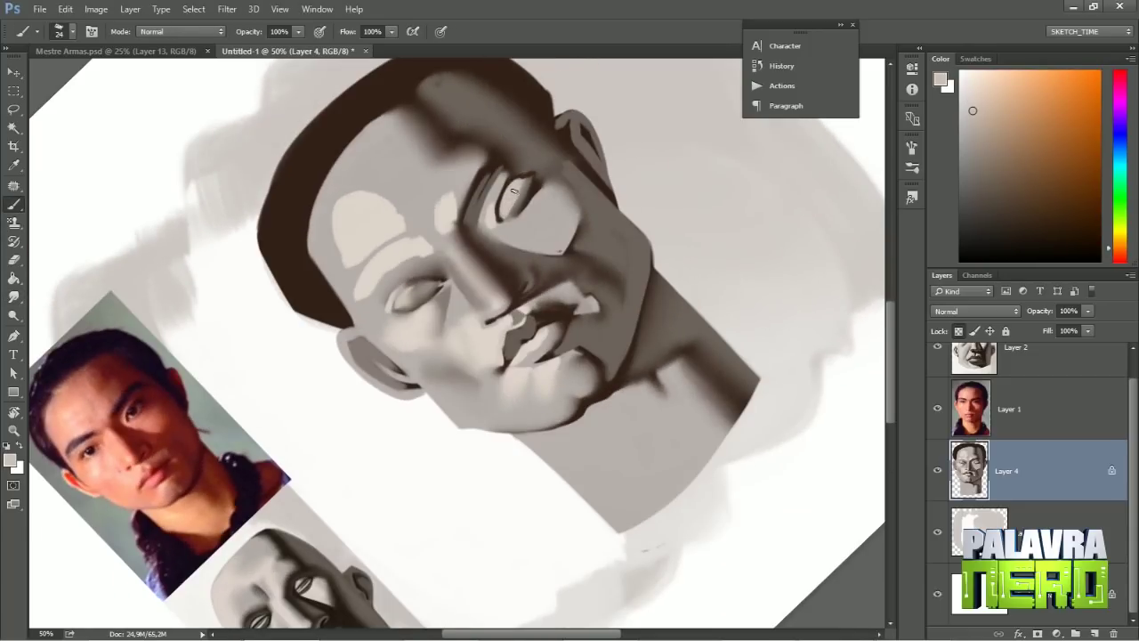
{"action": "right_click", "coordinate": [566, 189]}
{"action": "key", "text": "Escape"}
{"action": "key", "text": "r"}
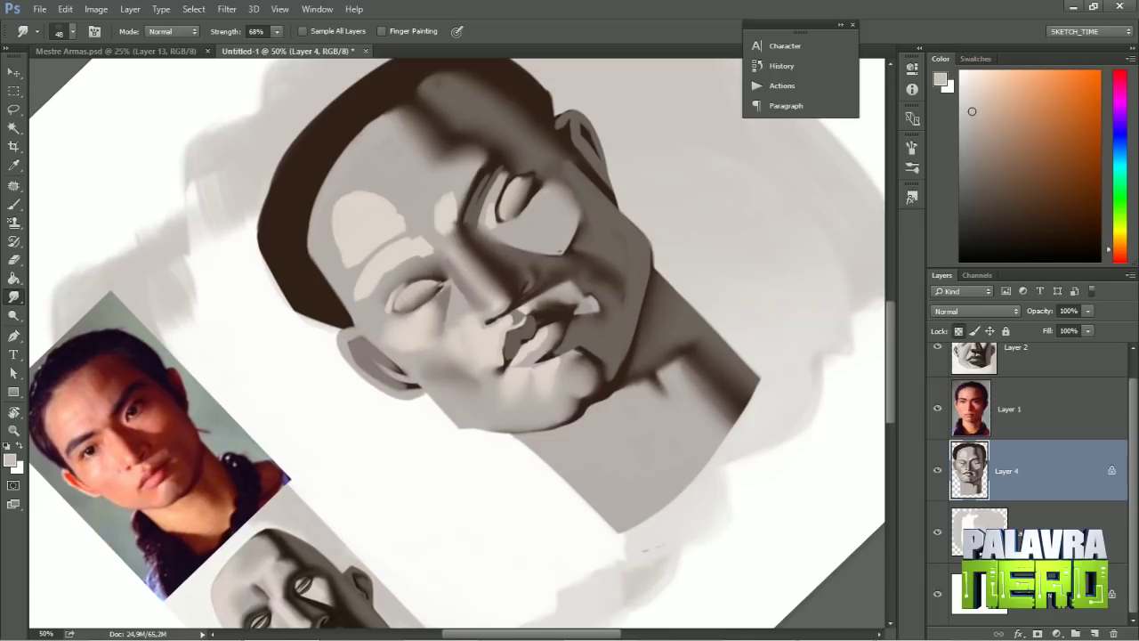
Outline both eyes with dark upper lid lines and light lower rims using a size 10 brush.
{"action": "key", "text": "b"}
{"action": "right_click", "coordinate": [475, 189]}
{"action": "key", "text": "Escape"}
{"action": "mouse_move", "coordinate": [401, 307]}
{"action": "left_mouse_down"}
{"action": "mouse_move", "coordinate": [411, 287]}
{"action": "mouse_move", "coordinate": [441, 285]}
{"action": "left_mouse_up"}
{"action": "left_click", "coordinate": [414, 351], "text": "alt"}
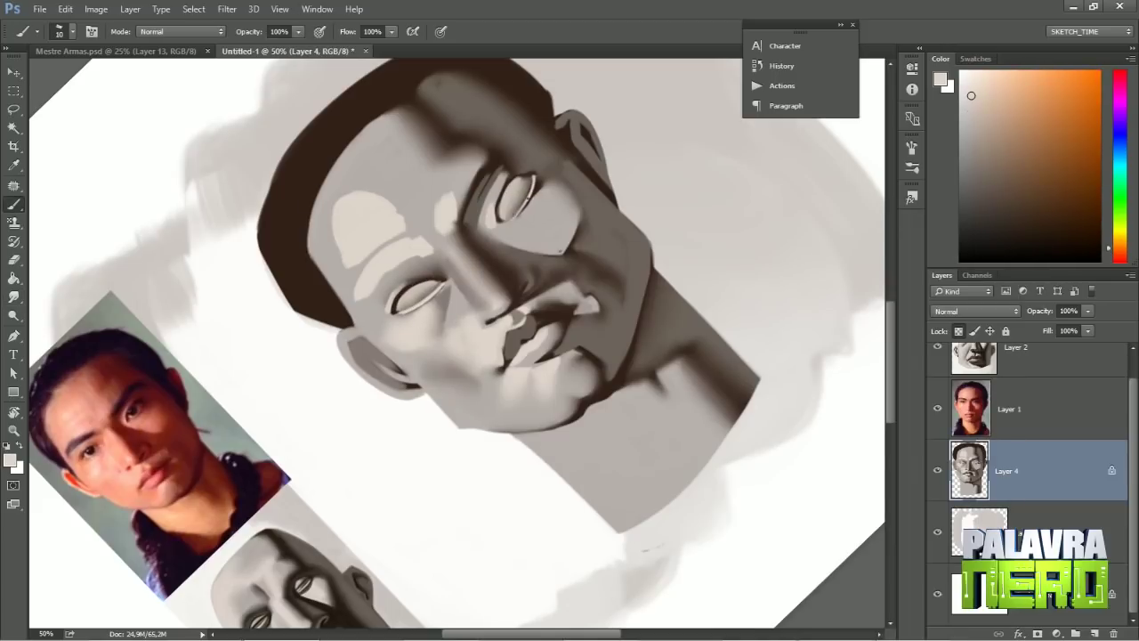
{"action": "left_click", "coordinate": [537, 185], "text": "alt"}
{"action": "left_click_drag", "start_coordinate": [534, 191], "coordinate": [524, 214]}
{"action": "key", "text": "r"}
{"action": "key", "text": "Escape"}
Define the lit-side nostril wing with dark and grey strokes and blend it into the cheek.
{"action": "key", "text": "b"}
{"action": "left_click", "coordinate": [516, 414], "text": "alt"}
{"action": "key", "text": "r"}
{"action": "left_click_drag", "start_coordinate": [514, 376], "coordinate": [538, 339]}
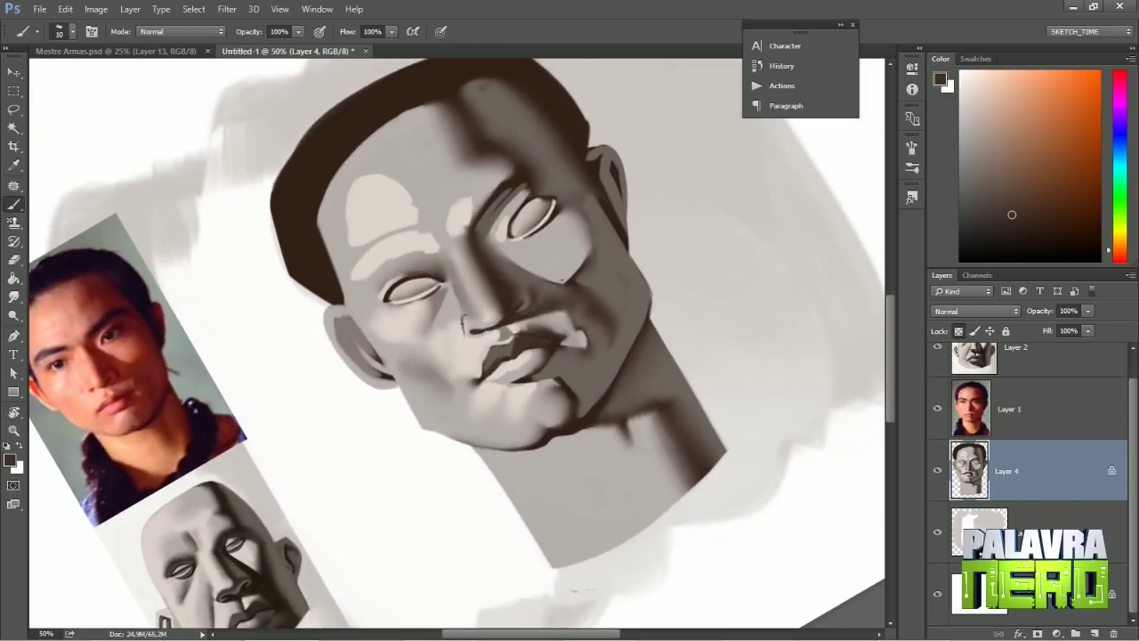
{"action": "left_click", "coordinate": [473, 332], "text": "alt"}
{"action": "left_click", "coordinate": [473, 314], "text": "alt"}
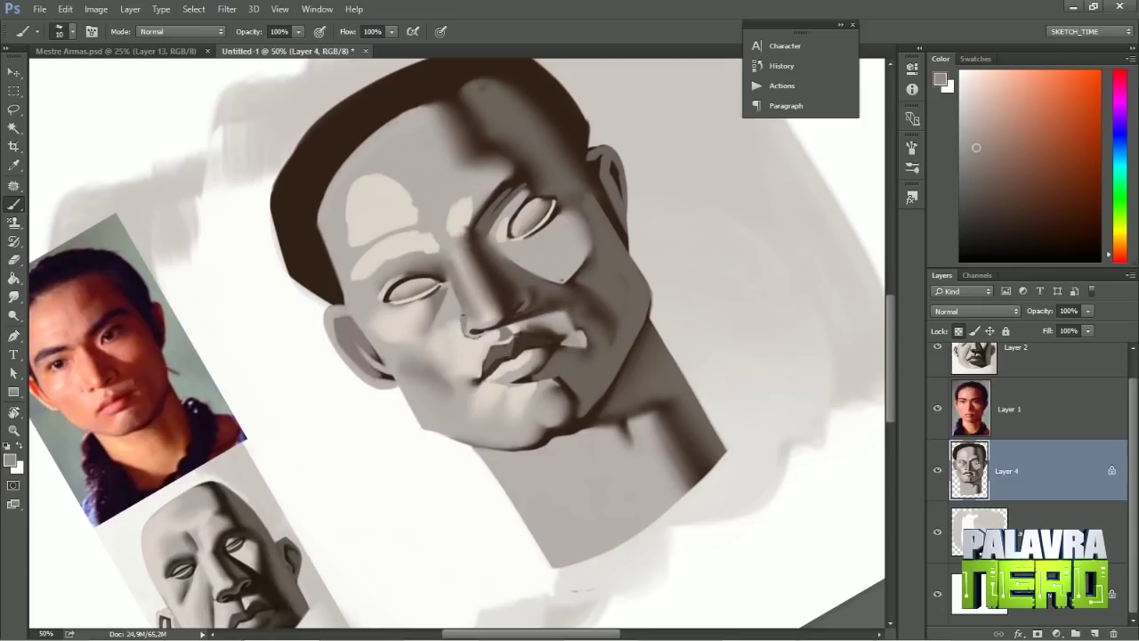
{"action": "key", "text": "r"}
{"action": "key", "text": "b"}
{"action": "left_click", "coordinate": [468, 392], "text": "alt"}
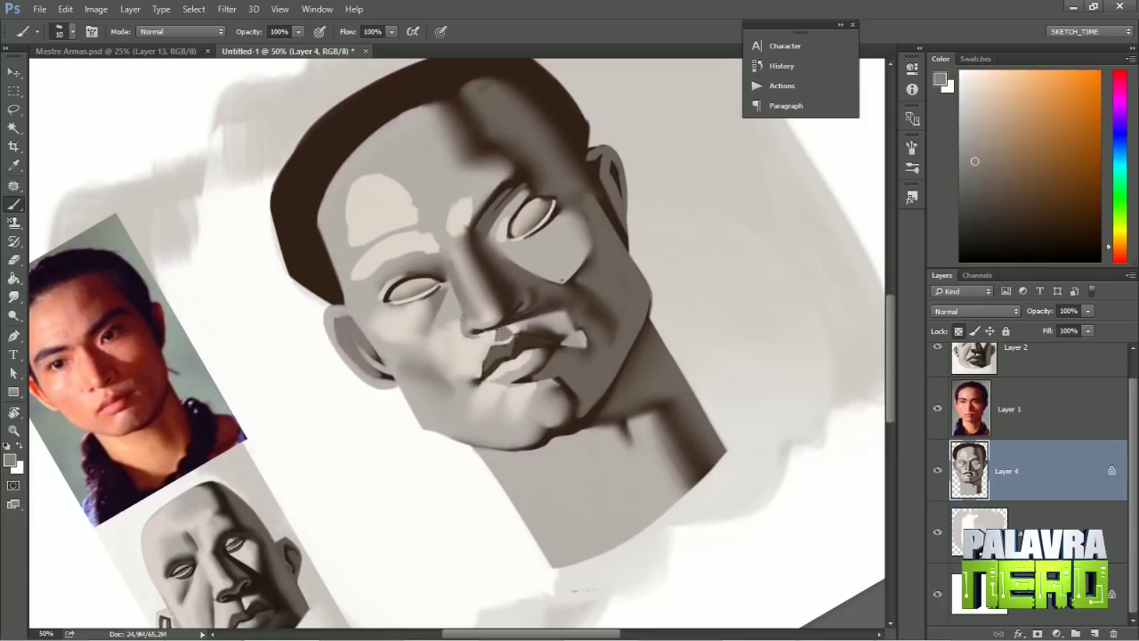
{"action": "key", "text": "r"}
Refine the shadow-side upper lip edge and the philtrum with sampled dark and light tones.
{"action": "left_click_drag", "start_coordinate": [505, 334], "coordinate": [508, 401]}
{"action": "left_click", "coordinate": [511, 404], "text": "alt"}
{"action": "left_click", "coordinate": [536, 398], "text": "alt"}
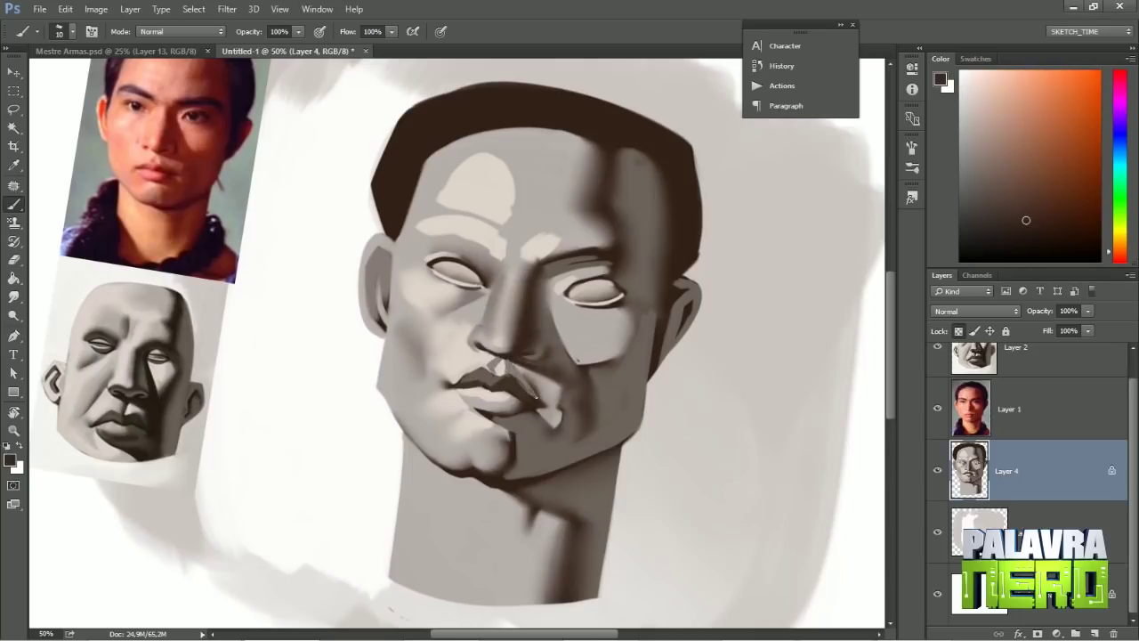
{"action": "left_click", "coordinate": [499, 365], "text": "alt"}
{"action": "key", "text": "r"}
{"action": "key", "text": "r"}
{"action": "left_click_drag", "start_coordinate": [579, 358], "coordinate": [623, 383]}
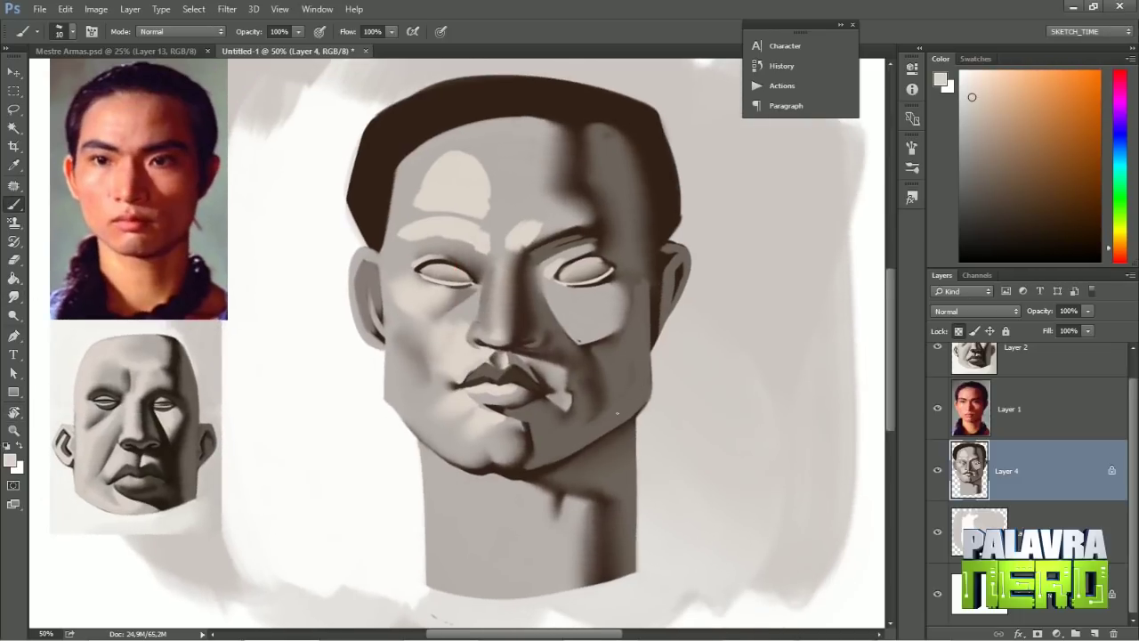
Blend the forehead, brow and under-eye light patches into the surrounding grey with a size 94 Smudge tool.
{"action": "left_click", "coordinate": [595, 425], "text": "alt"}
{"action": "key", "text": "g"}
{"action": "left_click", "coordinate": [14, 298]}
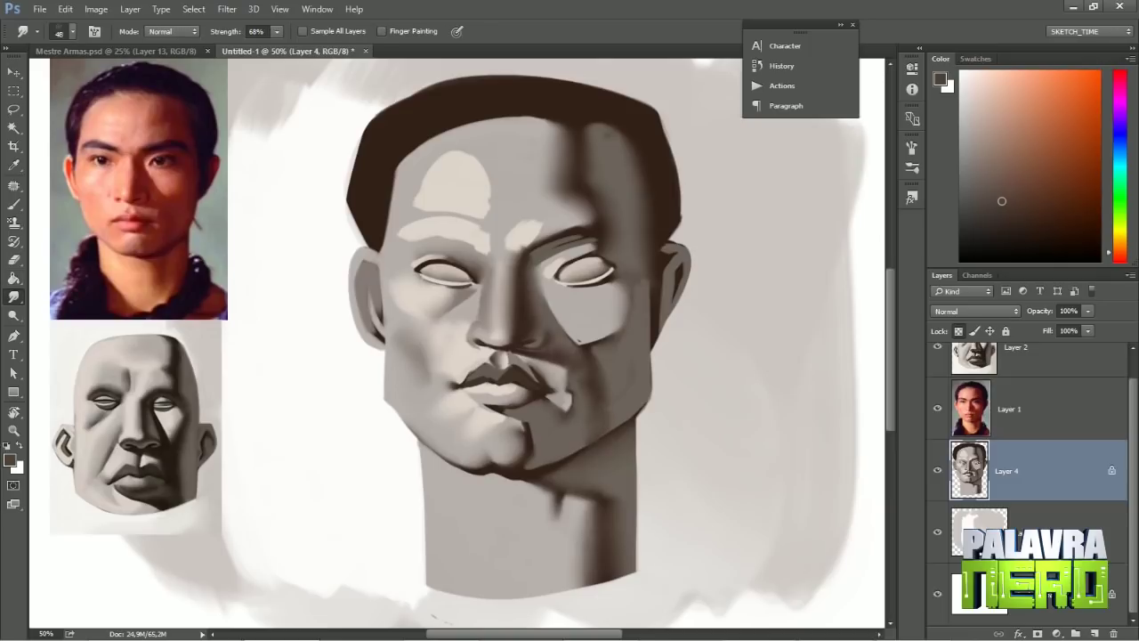
{"action": "key", "text": "b"}
{"action": "left_click", "coordinate": [555, 332], "text": "alt"}
{"action": "key", "text": "bracketright"}
{"action": "key", "text": "bracketright"}
{"action": "key", "text": "bracketright"}
{"action": "key", "text": "bracketright"}
{"action": "key", "text": "bracketright"}
{"action": "mouse_move", "coordinate": [445, 164]}
{"action": "left_mouse_down"}
{"action": "mouse_move", "coordinate": [407, 224]}
{"action": "mouse_move", "coordinate": [483, 230]}
{"action": "left_mouse_up"}
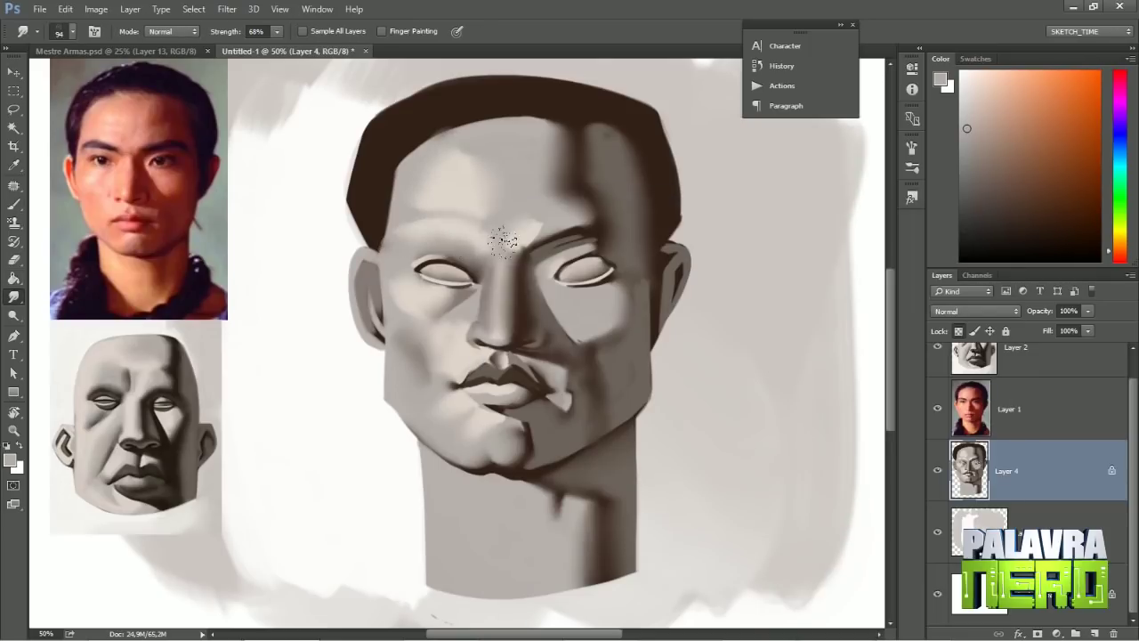
Paint dark sideburns in front of both ears and extend the hair edge down the shadow-side temple.
{"action": "key", "text": "b"}
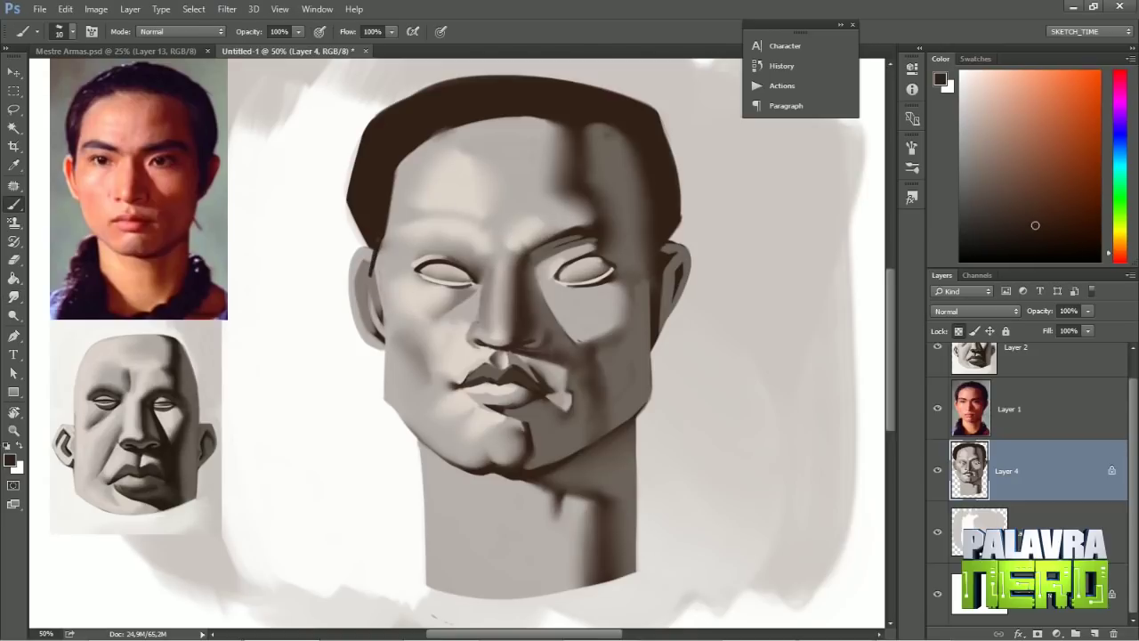
{"action": "left_click", "coordinate": [381, 304], "text": "alt"}
{"action": "left_click", "coordinate": [650, 277], "text": "alt"}
{"action": "left_click", "coordinate": [648, 294], "text": "alt"}
{"action": "left_click_drag", "start_coordinate": [645, 253], "coordinate": [648, 205]}
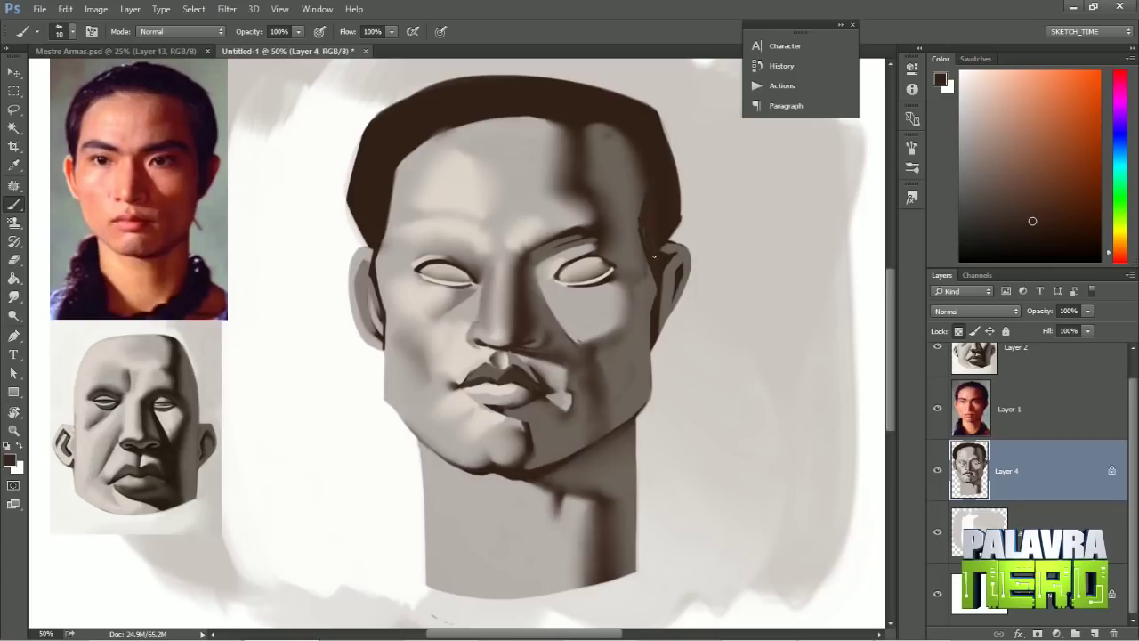
{"action": "mouse_move", "coordinate": [646, 413]}
{"action": "left_mouse_down"}
{"action": "mouse_move", "coordinate": [656, 400]}
{"action": "mouse_move", "coordinate": [646, 413]}
{"action": "left_mouse_up"}
Paint light patches on the lit cheek, lower lip and chin with a size 52 brush.
{"action": "left_click_drag", "start_coordinate": [545, 326], "coordinate": [529, 354]}
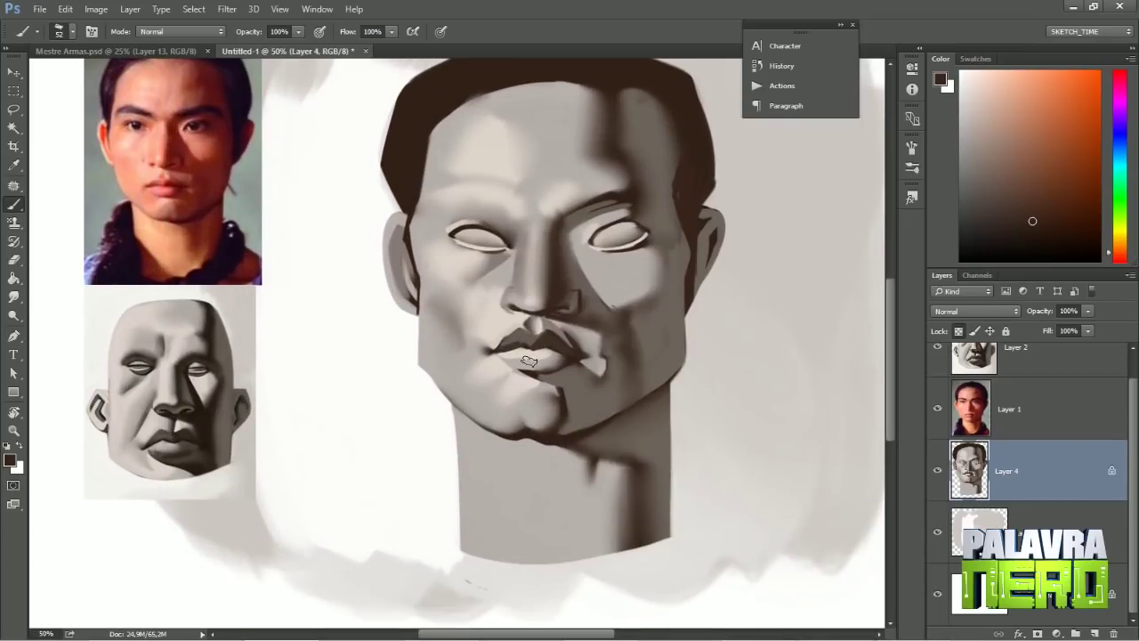
{"action": "left_click", "coordinate": [493, 283], "text": "alt"}
{"action": "mouse_move", "coordinate": [496, 267]}
{"action": "left_mouse_down"}
{"action": "mouse_move", "coordinate": [449, 317]}
{"action": "mouse_move", "coordinate": [445, 356]}
{"action": "left_mouse_up"}
{"action": "left_click", "coordinate": [471, 297], "text": "alt"}
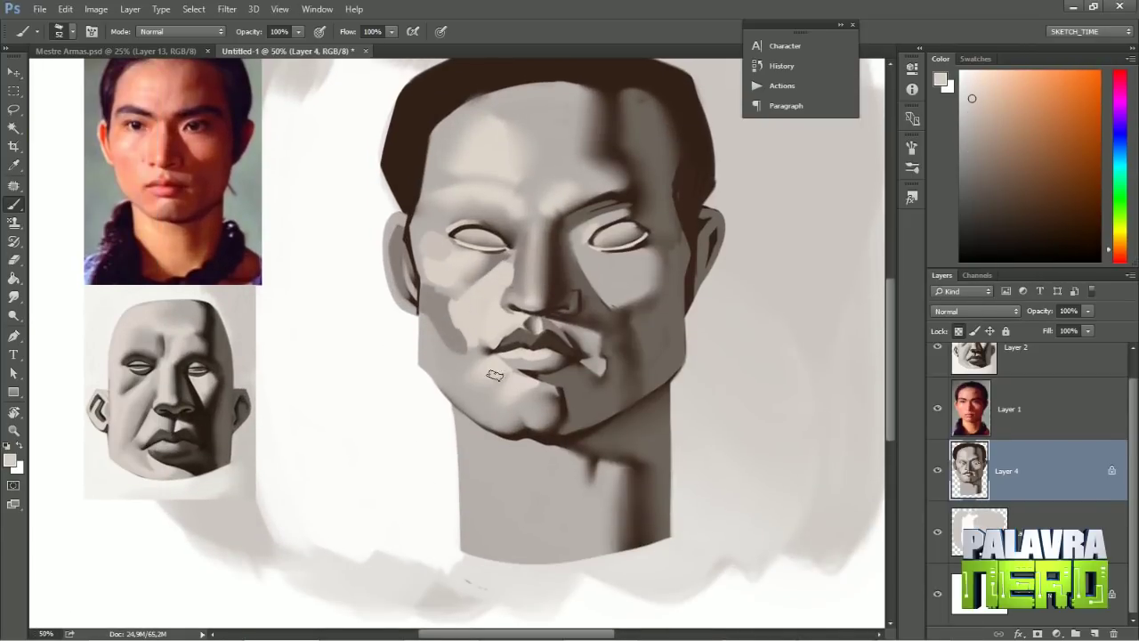
{"action": "left_click", "coordinate": [512, 407], "text": "alt"}
{"action": "left_click", "coordinate": [511, 393], "text": "alt"}
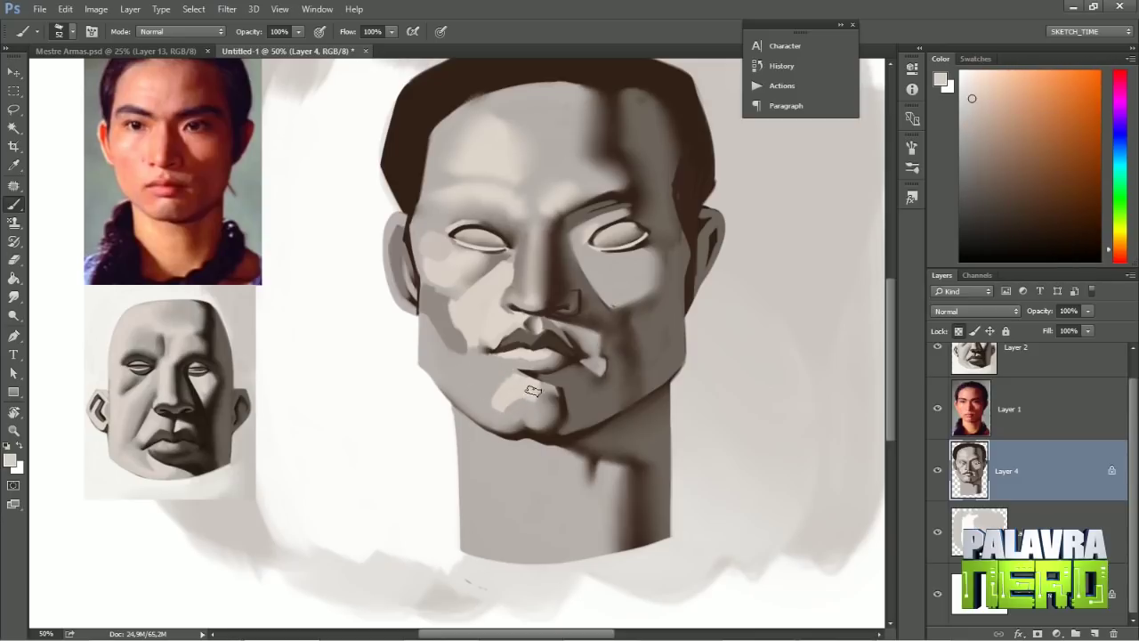
Smudge the edges of the cheek and chin light patches at size 57.
{"action": "key", "text": "r"}
{"action": "right_click", "coordinate": [569, 303]}
{"action": "key", "text": "Return"}
{"action": "left_click", "coordinate": [521, 373], "text": "alt"}
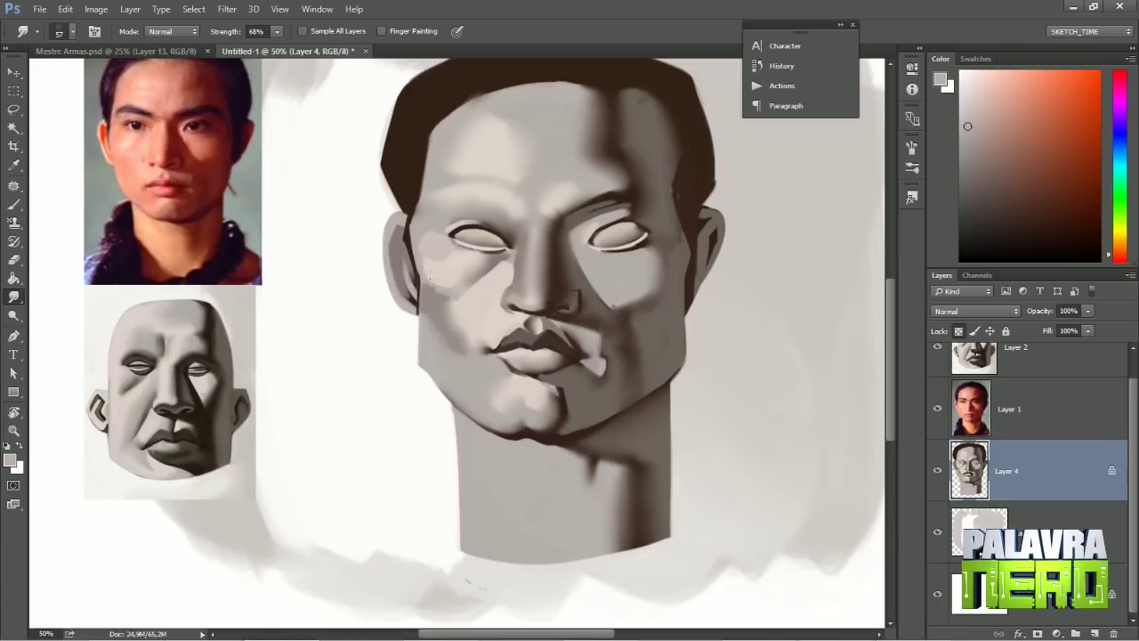
Unlock the portrait layer's transparent pixels and paint a lumpy dark brown braid shape beside the lit side of the neck.
{"action": "key", "text": "b"}
{"action": "right_click", "coordinate": [597, 189]}
{"action": "key", "text": "Return"}
{"action": "left_click", "coordinate": [399, 197], "text": "alt"}
{"action": "mouse_move", "coordinate": [460, 439]}
{"action": "left_mouse_down"}
{"action": "mouse_move", "coordinate": [418, 496]}
{"action": "mouse_move", "coordinate": [406, 607]}
{"action": "mouse_move", "coordinate": [450, 614]}
{"action": "left_mouse_up"}
{"action": "right_click", "coordinate": [492, 399]}
{"action": "key", "text": "Return"}
{"action": "mouse_move", "coordinate": [436, 525]}
{"action": "left_mouse_down"}
{"action": "mouse_move", "coordinate": [447, 451]}
{"action": "mouse_move", "coordinate": [411, 578]}
{"action": "mouse_move", "coordinate": [455, 525]}
{"action": "left_mouse_up"}
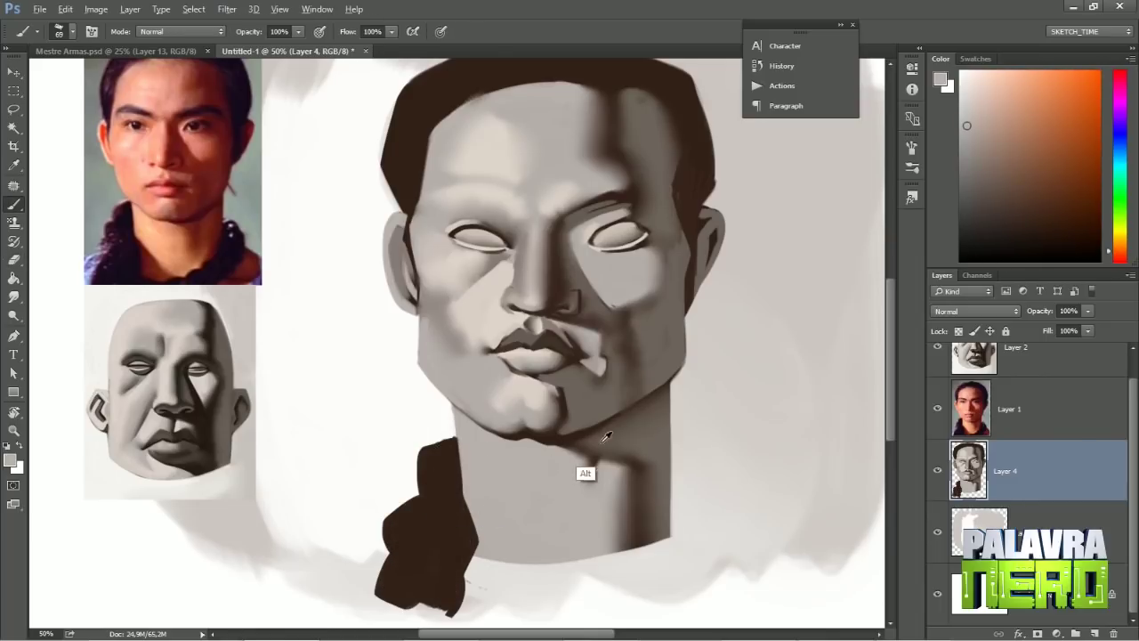
Add a shadow on the neck beside the braid and trim the neck's base and shadow-side edge with the Eraser.
{"action": "mouse_move", "coordinate": [459, 487]}
{"action": "left_mouse_down"}
{"action": "mouse_move", "coordinate": [487, 552]}
{"action": "mouse_move", "coordinate": [516, 554]}
{"action": "mouse_move", "coordinate": [465, 493]}
{"action": "mouse_move", "coordinate": [530, 547]}
{"action": "mouse_move", "coordinate": [514, 568]}
{"action": "mouse_move", "coordinate": [666, 538]}
{"action": "mouse_move", "coordinate": [685, 515]}
{"action": "left_mouse_up"}
{"action": "left_click", "coordinate": [644, 484], "text": "alt"}
{"action": "key", "text": "e"}
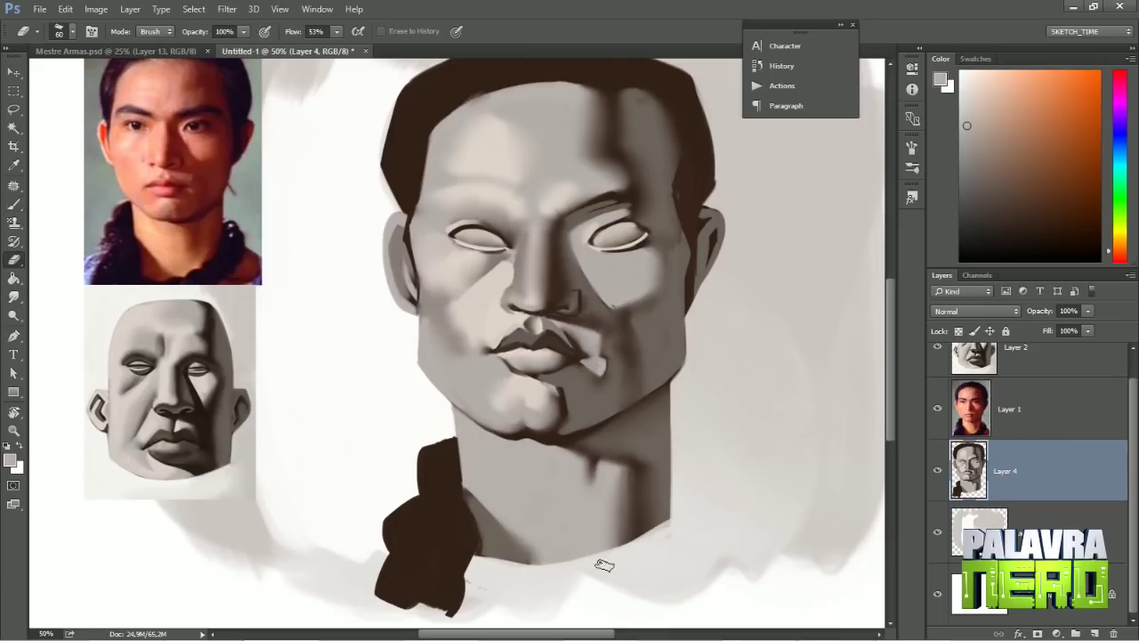
{"action": "mouse_move", "coordinate": [671, 554]}
{"action": "left_mouse_down"}
{"action": "mouse_move", "coordinate": [674, 402]}
{"action": "mouse_move", "coordinate": [712, 345]}
{"action": "left_mouse_up"}
{"action": "key", "text": "b"}
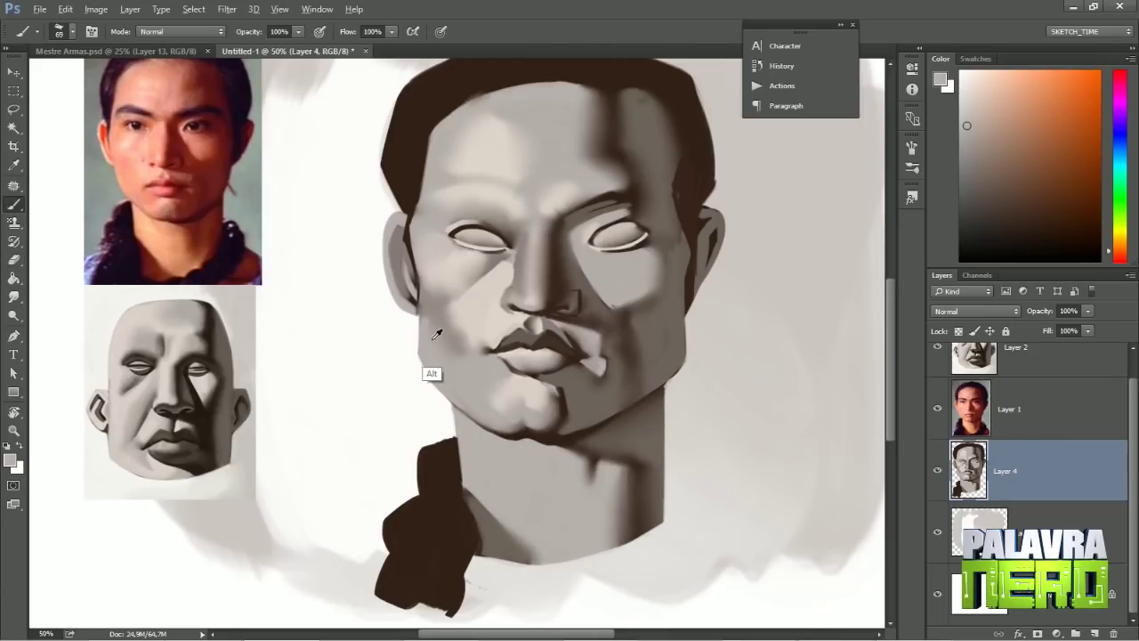
Paint thick dark eyebrows above both eyes with a size 35 brush using the sampled hair colour.
{"action": "left_click", "coordinate": [677, 214], "text": "alt"}
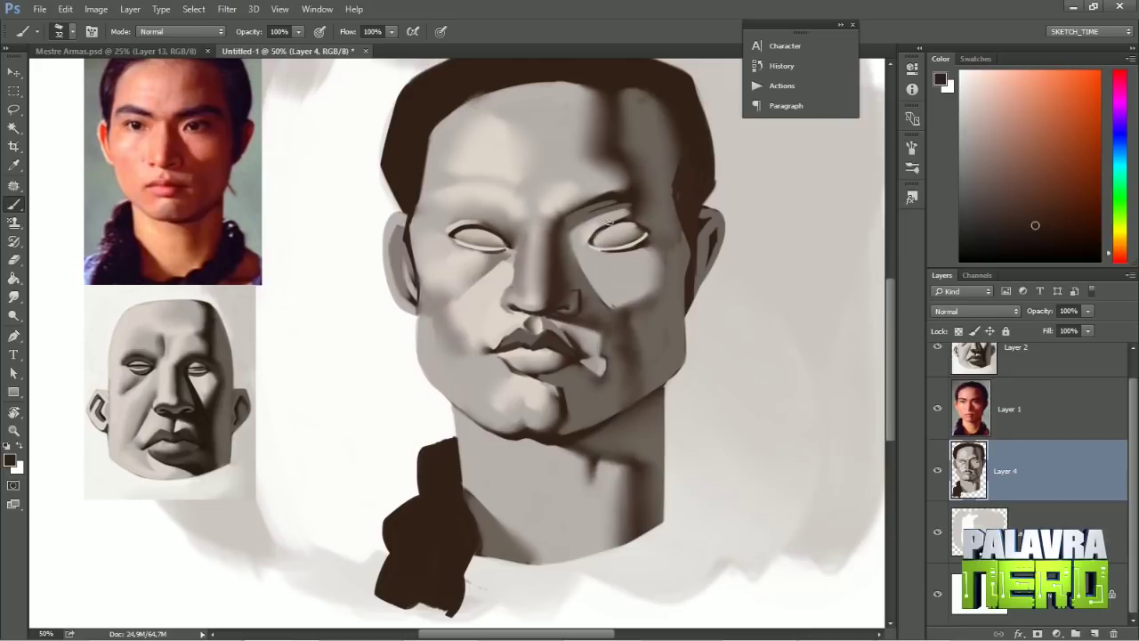
{"action": "left_click_drag", "start_coordinate": [651, 233], "coordinate": [455, 284]}
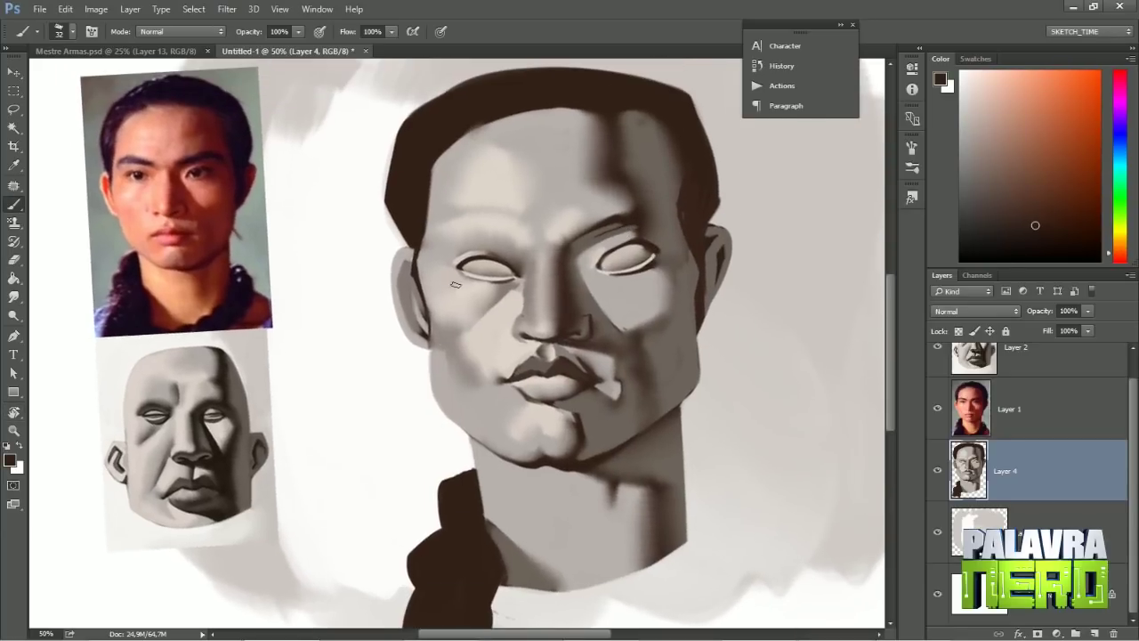
{"action": "right_click", "coordinate": [558, 249]}
{"action": "type", "text": "7"}
{"action": "key", "text": "Return"}
{"action": "right_click", "coordinate": [592, 230]}
{"action": "type", "text": "35"}
{"action": "key", "text": "Return"}
{"action": "left_click_drag", "start_coordinate": [434, 242], "coordinate": [455, 231]}
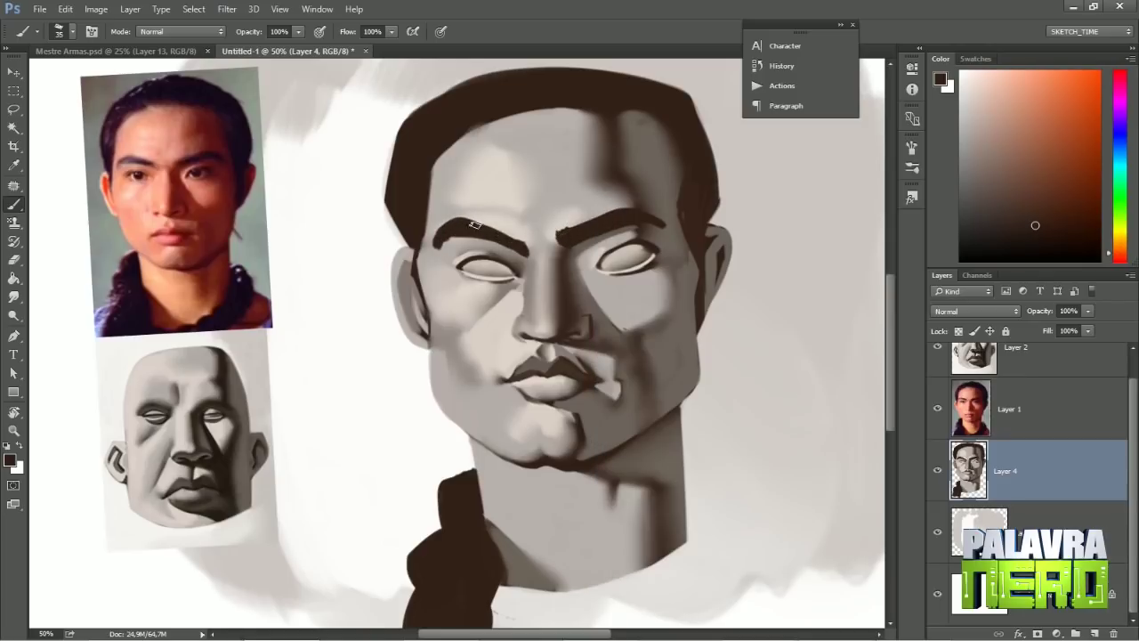
Draw fine hair strands through both eyebrows with a size 9 brush and sampled skin greys.
{"action": "left_click_drag", "start_coordinate": [575, 259], "coordinate": [554, 220]}
{"action": "right_click", "coordinate": [553, 219]}
{"action": "type", "text": "9"}
{"action": "key", "text": "Return"}
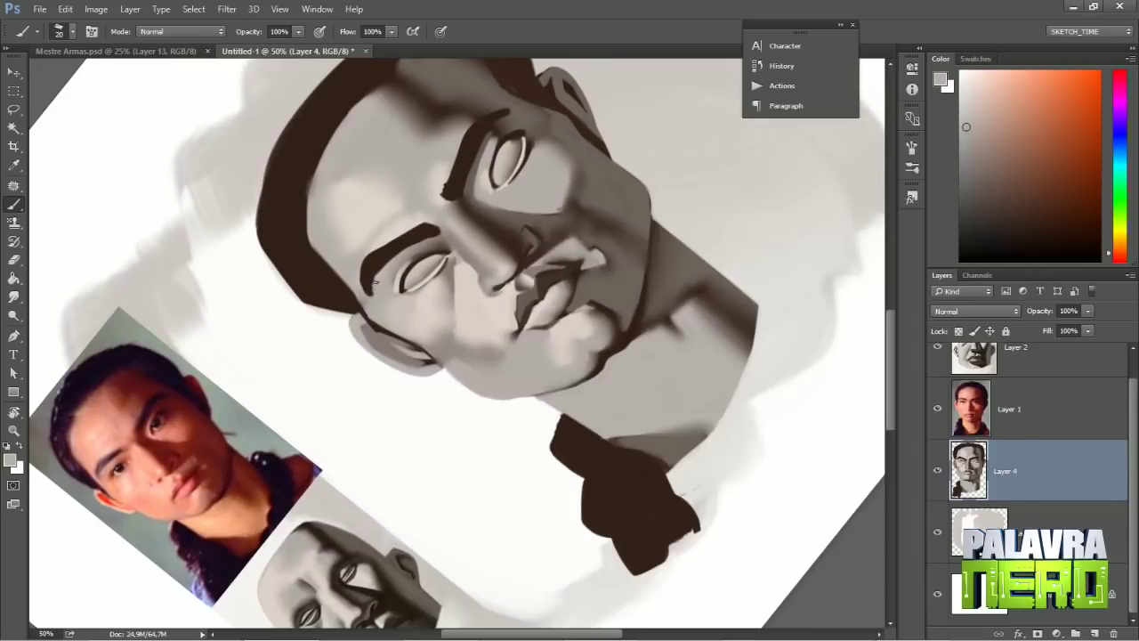
{"action": "right_click", "coordinate": [475, 222]}
{"action": "key", "text": "Return"}
{"action": "left_click", "coordinate": [441, 201], "text": "alt"}
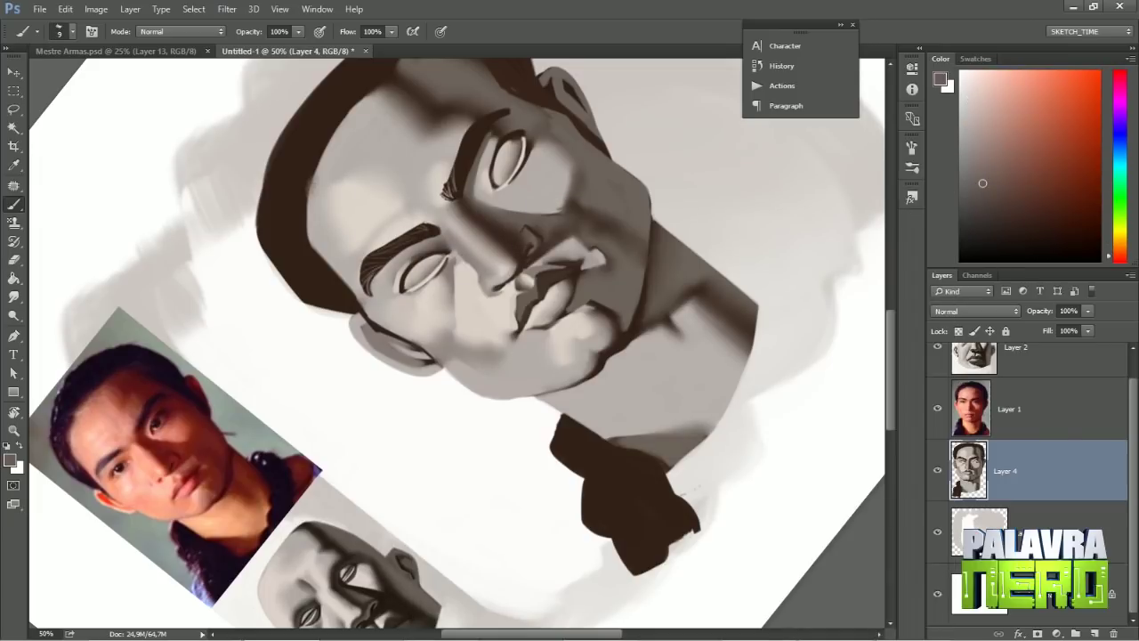
{"action": "key", "text": "r"}
{"action": "key", "text": "Escape"}
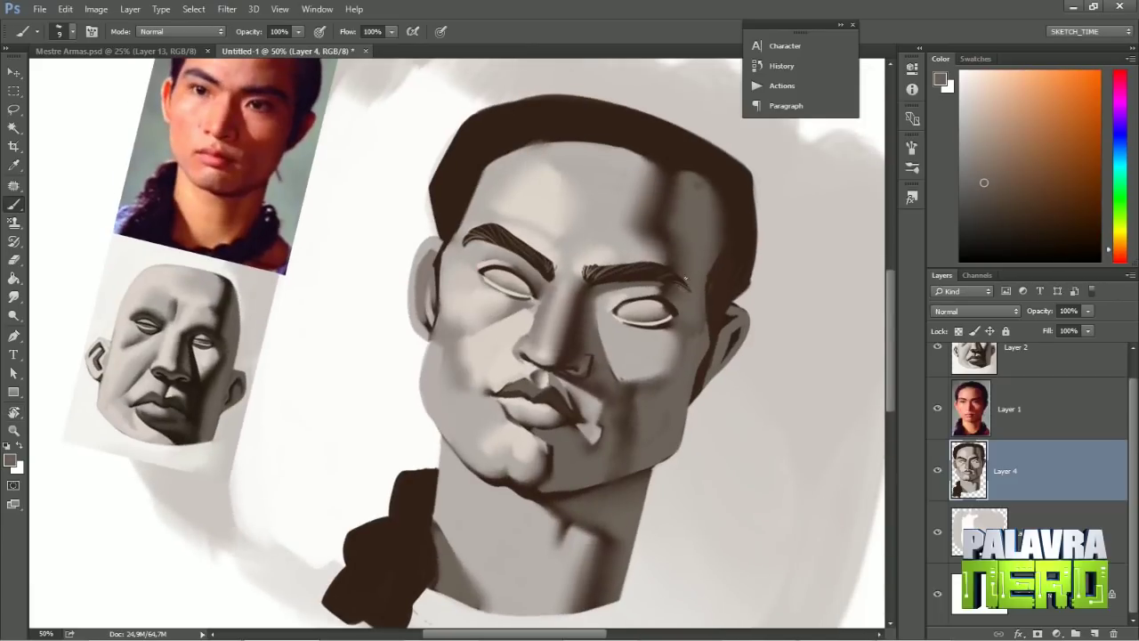
Reset the canvas rotation and paint a light highlight along the upper nose bridge with a size 34 brush, blending it with Smudge.
{"action": "key", "text": "r"}
{"action": "key", "text": "r"}
{"action": "key", "text": "Escape"}
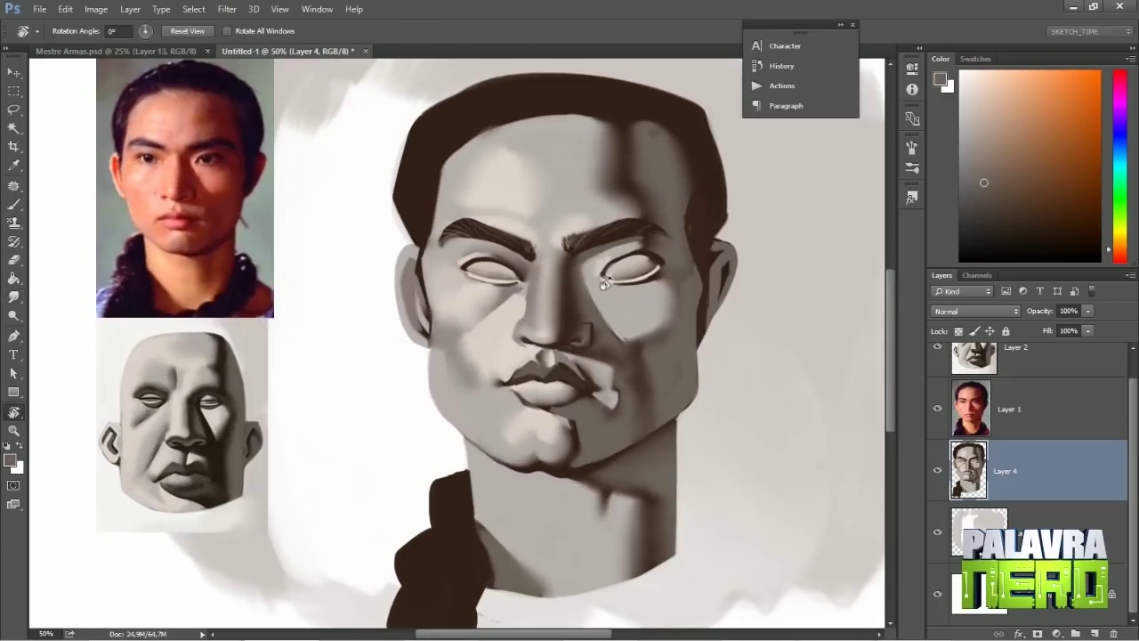
{"action": "key", "text": "b"}
{"action": "right_click", "coordinate": [588, 189]}
{"action": "key", "text": "Return"}
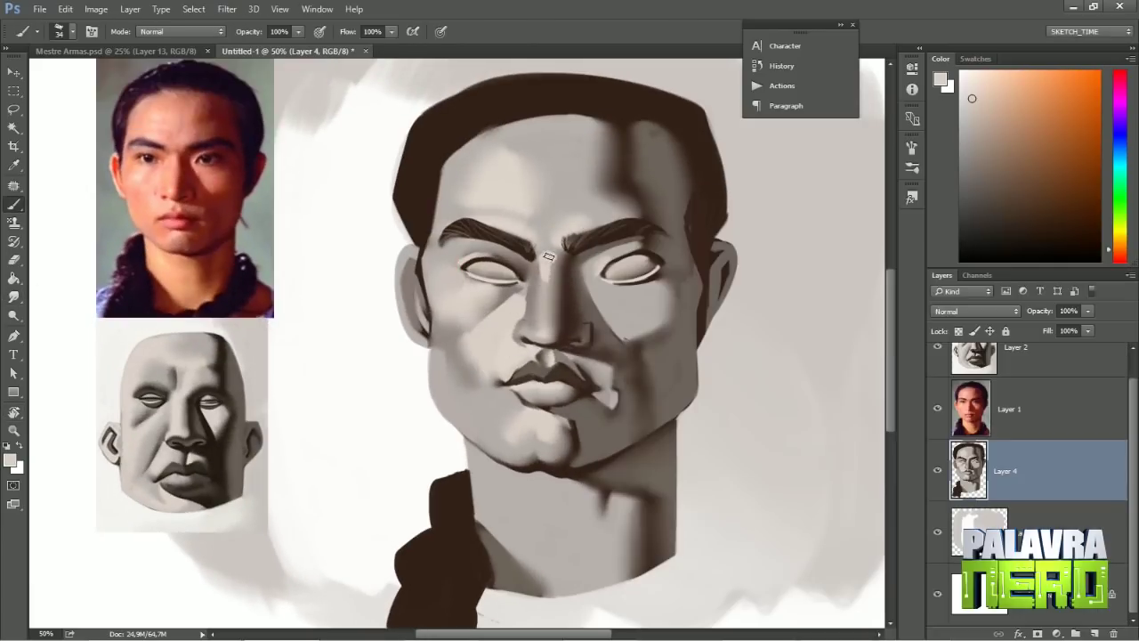
{"action": "key", "text": "r"}
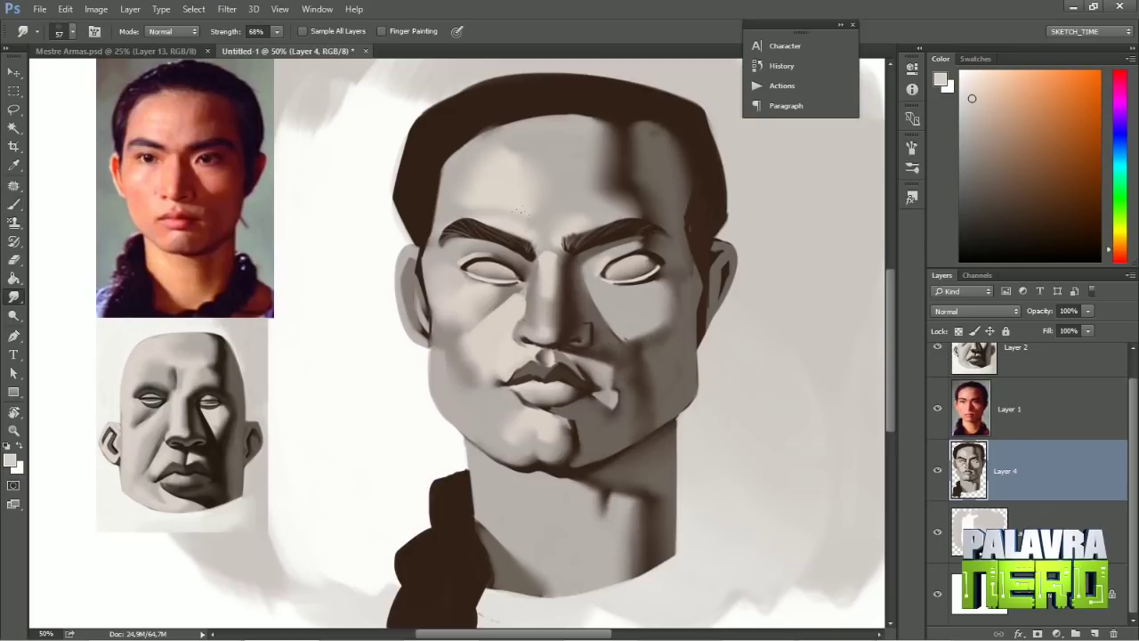
Clean up the shadow-side nostril and the cheek beside the mouth with sampled shadow greys.
{"action": "key", "text": "b"}
{"action": "left_click", "coordinate": [573, 350], "text": "alt"}
{"action": "left_click", "coordinate": [590, 327], "text": "alt"}
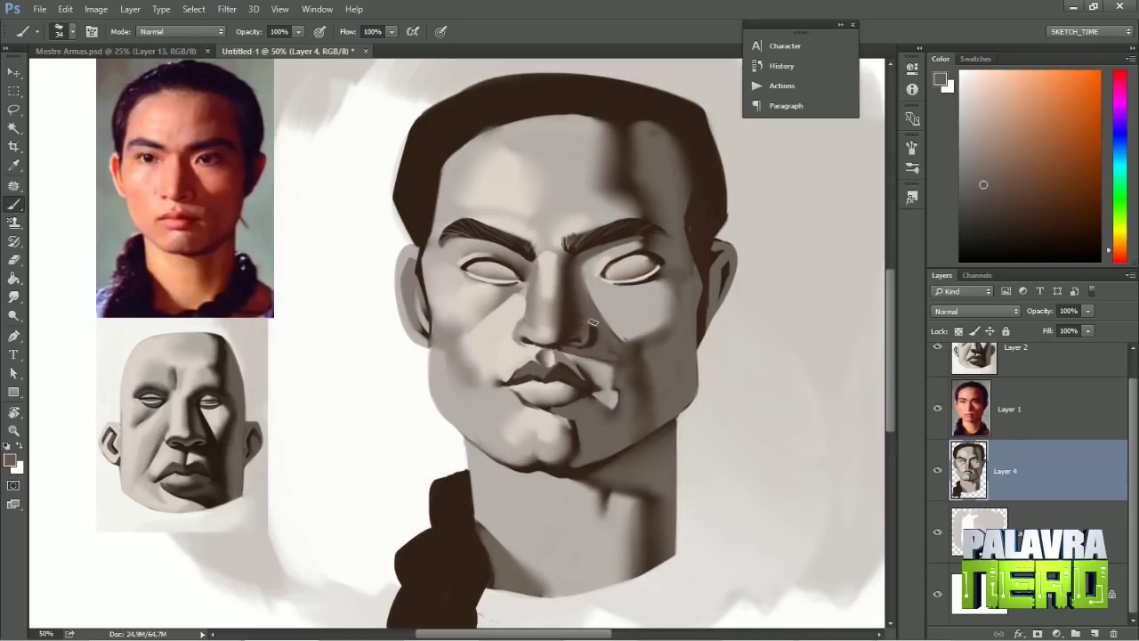
{"action": "key", "text": "r"}
{"action": "key", "text": "b"}
{"action": "left_click", "coordinate": [610, 355], "text": "alt"}
{"action": "left_click_drag", "start_coordinate": [626, 367], "coordinate": [630, 395]}
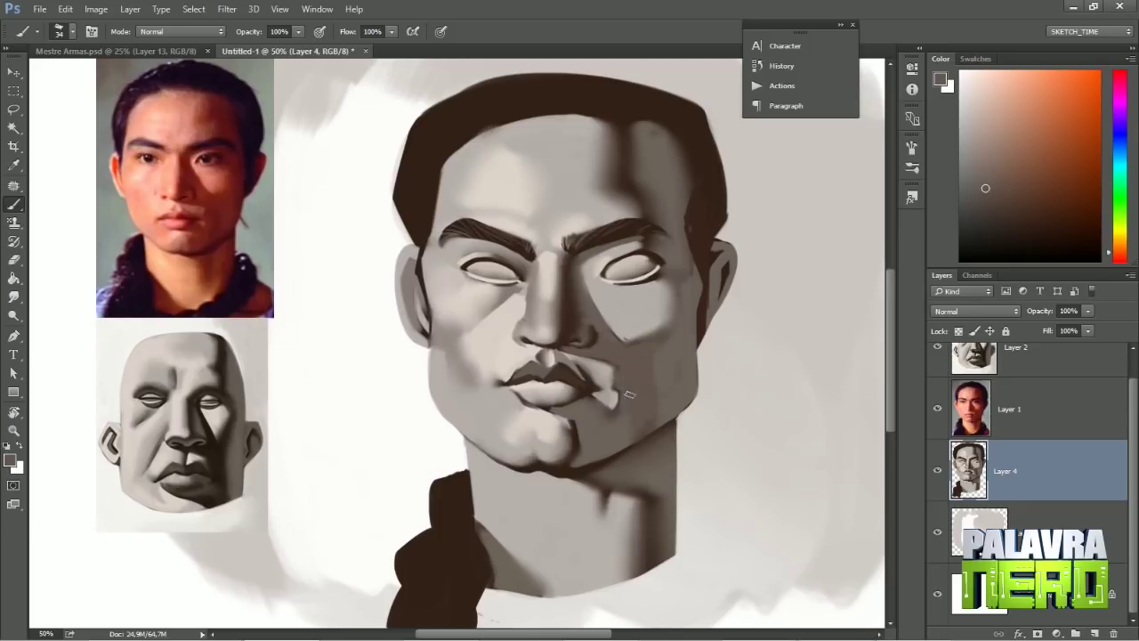
Lock the portrait layer's transparent pixels and darken the shadow side of the forehead, cheek and jaw with a deeper brown.
{"action": "left_click", "coordinate": [583, 313], "text": "alt"}
{"action": "mouse_move", "coordinate": [640, 127]}
{"action": "left_mouse_down"}
{"action": "mouse_move", "coordinate": [646, 184]}
{"action": "mouse_move", "coordinate": [666, 151]}
{"action": "mouse_move", "coordinate": [682, 313]}
{"action": "mouse_move", "coordinate": [630, 347]}
{"action": "mouse_move", "coordinate": [607, 336]}
{"action": "mouse_move", "coordinate": [569, 347]}
{"action": "mouse_move", "coordinate": [633, 367]}
{"action": "mouse_move", "coordinate": [650, 347]}
{"action": "mouse_move", "coordinate": [683, 395]}
{"action": "mouse_move", "coordinate": [666, 411]}
{"action": "mouse_move", "coordinate": [570, 409]}
{"action": "mouse_move", "coordinate": [608, 438]}
{"action": "mouse_move", "coordinate": [697, 423]}
{"action": "mouse_move", "coordinate": [663, 562]}
{"action": "left_mouse_up"}
{"action": "left_click", "coordinate": [958, 330]}
{"action": "key", "text": "ctrl+z"}
Soften the outer edge of the light cheek patch with Smudge and add shadow beneath the shadow-side eye.
{"action": "key", "text": "r"}
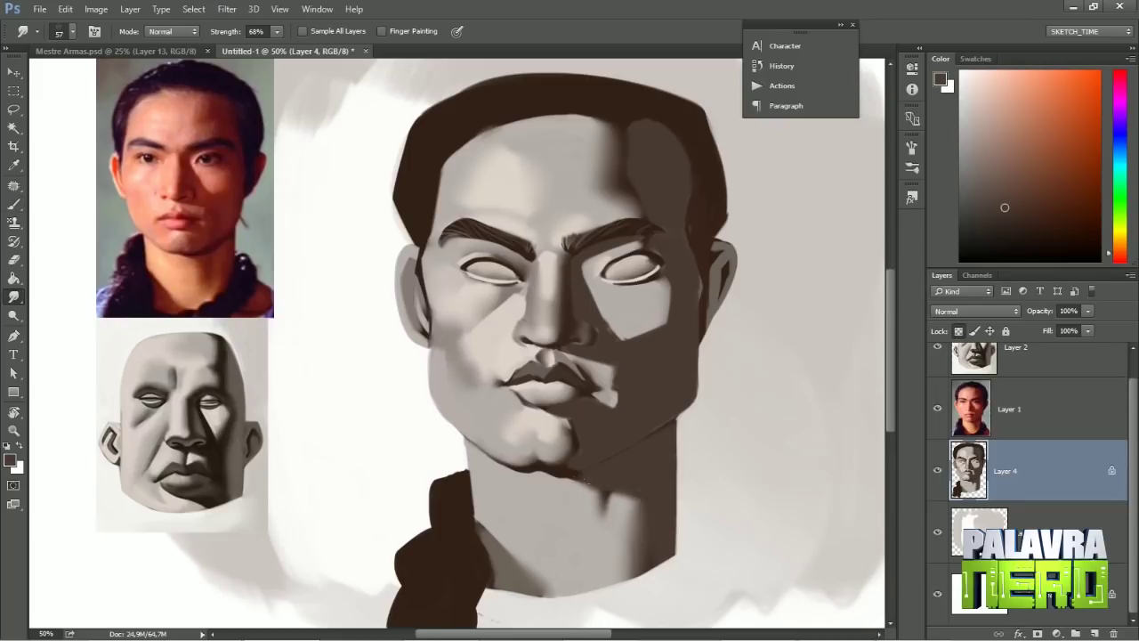
{"action": "left_click_drag", "start_coordinate": [625, 360], "coordinate": [658, 285]}
{"action": "key", "text": "b"}
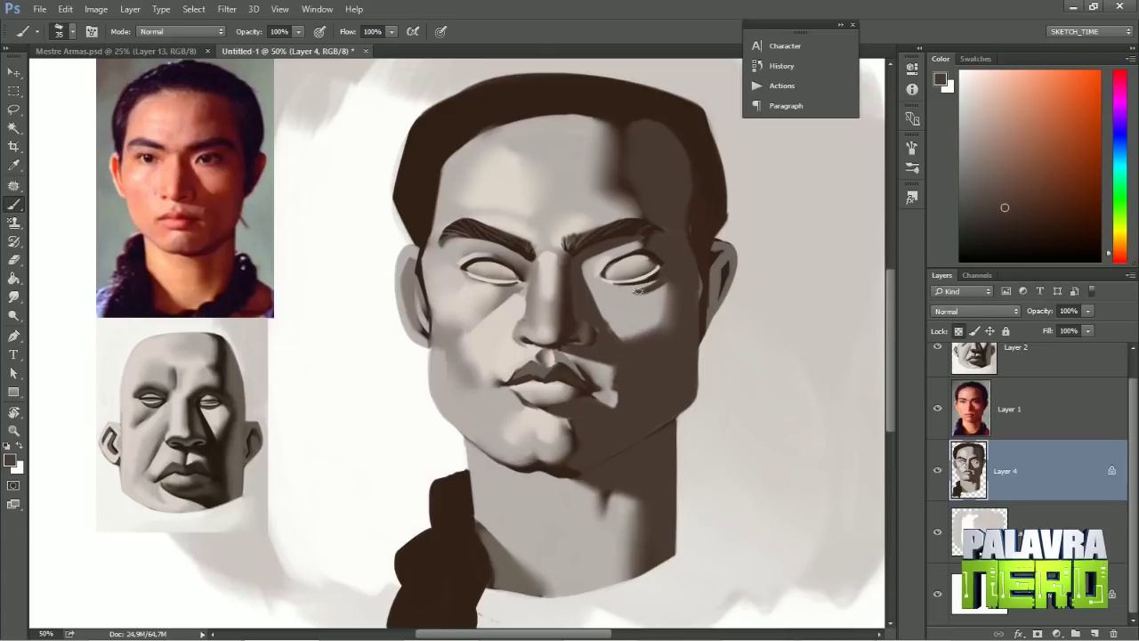
{"action": "key", "text": "r"}
Shade the area beneath the lit-side eye with a sampled grey and blend it with Smudge.
{"action": "key", "text": "b"}
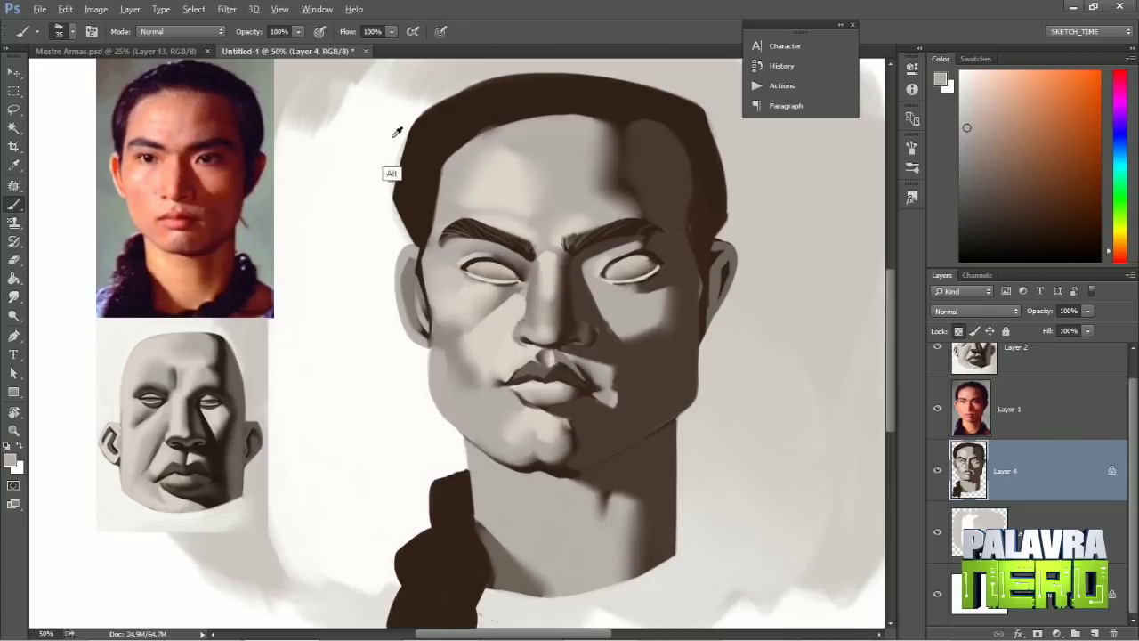
{"action": "left_click", "coordinate": [470, 291], "text": "alt"}
{"action": "key", "text": "r"}
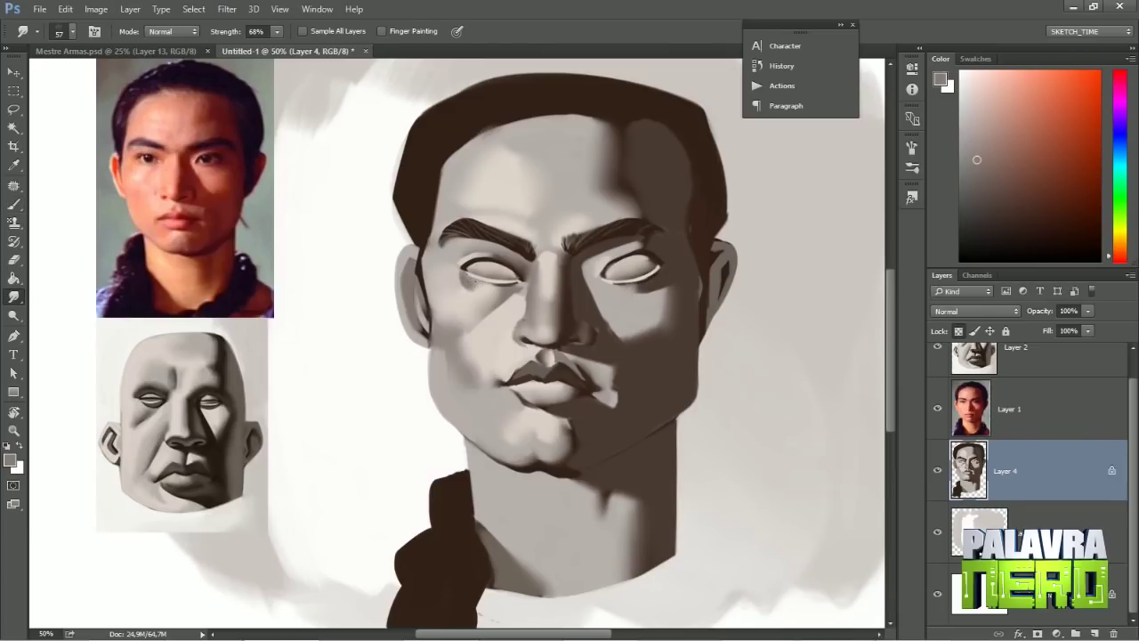
Paint dark brown shadows under the jaw and along the neck tendon, and blend them with Smudge.
{"action": "key", "text": "ctrl+minus"}
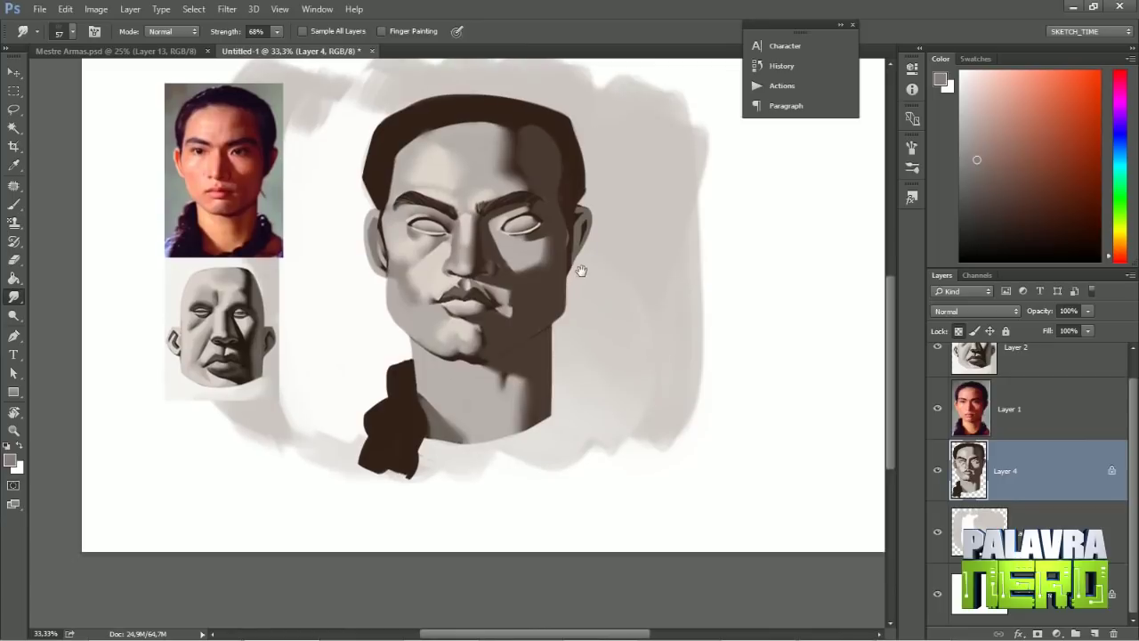
{"action": "key", "text": "b"}
{"action": "key", "text": "r"}
{"action": "key", "text": "b"}
{"action": "key", "text": "r"}
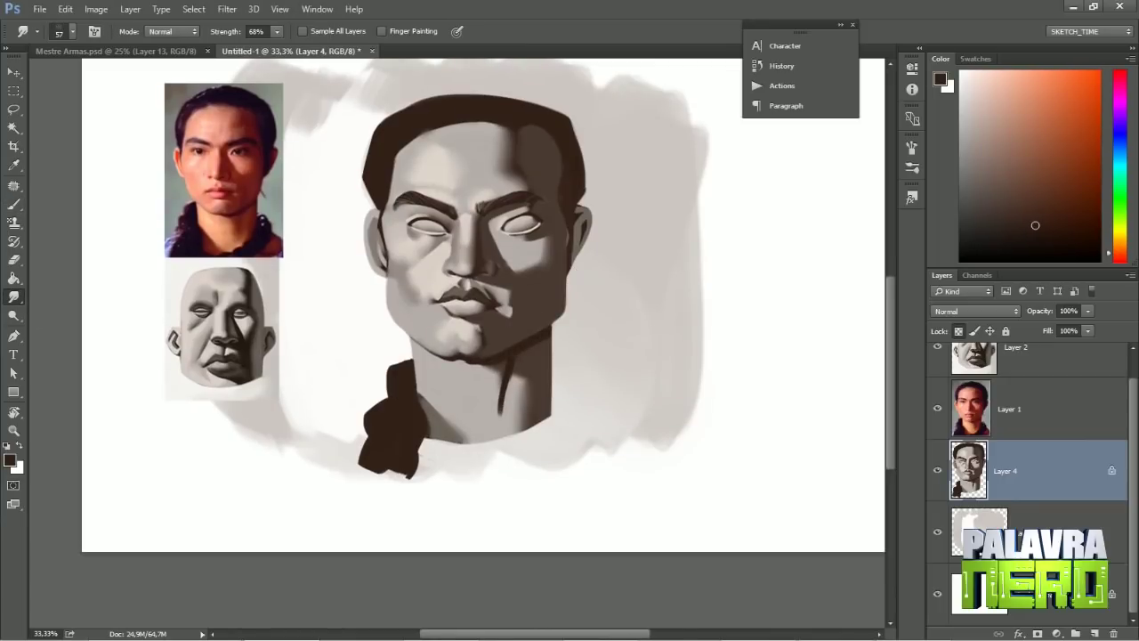
{"action": "key", "text": "b"}
{"action": "left_click_drag", "start_coordinate": [514, 390], "coordinate": [475, 478]}
Shade the lit-side jaw with a sampled grey and blend the facial shading with the Smudge tool.
{"action": "left_click", "coordinate": [374, 361], "text": "alt"}
{"action": "left_click_drag", "start_coordinate": [372, 360], "coordinate": [388, 421]}
{"action": "key", "text": "r"}
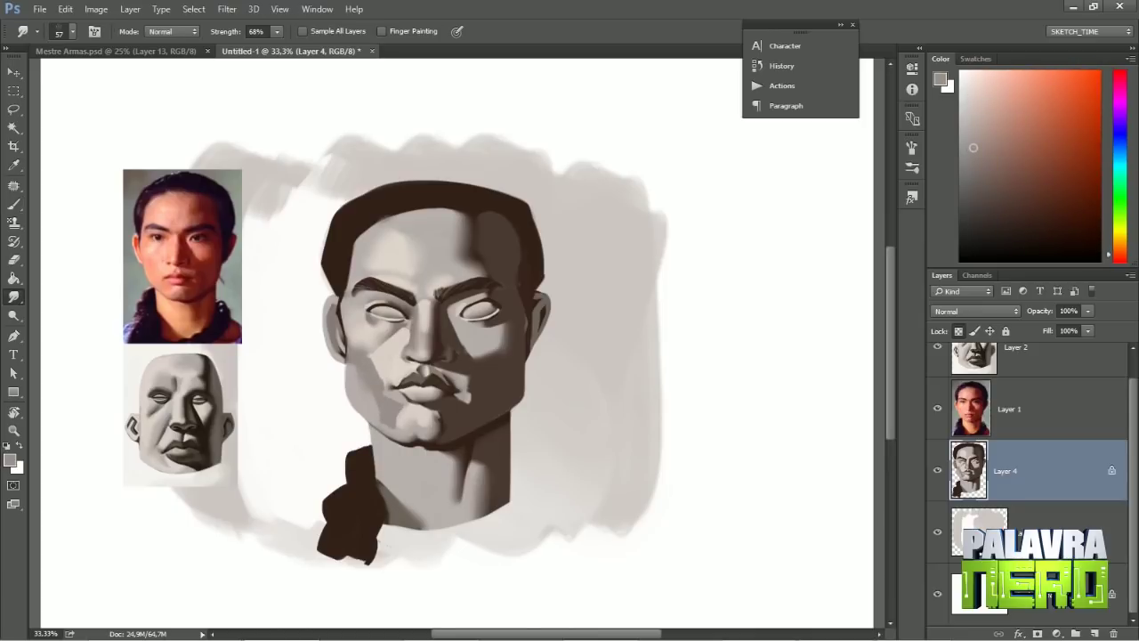
{"action": "key", "text": "ctrl+plus"}
{"action": "key", "text": "b"}
{"action": "left_click", "coordinate": [539, 249], "text": "alt"}
{"action": "left_click", "coordinate": [16, 298]}
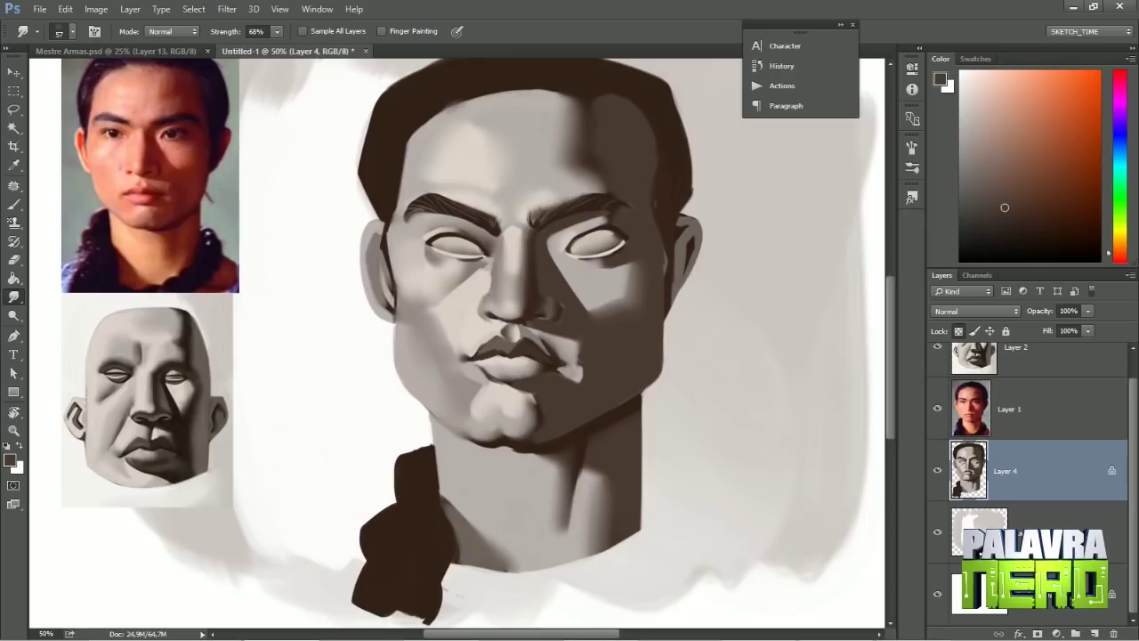
Paint dark irises in both eyes with a size 17 brush and touch up the shading around the shadow-side eye and brow.
{"action": "key", "text": "ctrl+plus"}
{"action": "key", "text": "b"}
{"action": "right_click", "coordinate": [598, 191]}
{"action": "key", "text": "Escape"}
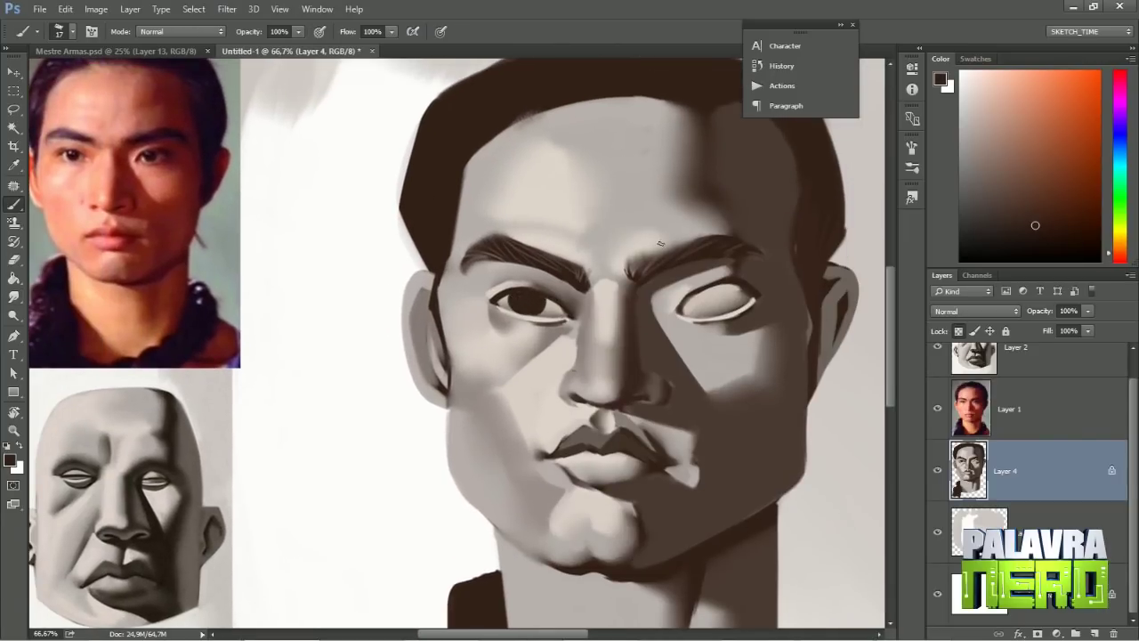
{"action": "left_click_drag", "start_coordinate": [699, 304], "coordinate": [720, 301]}
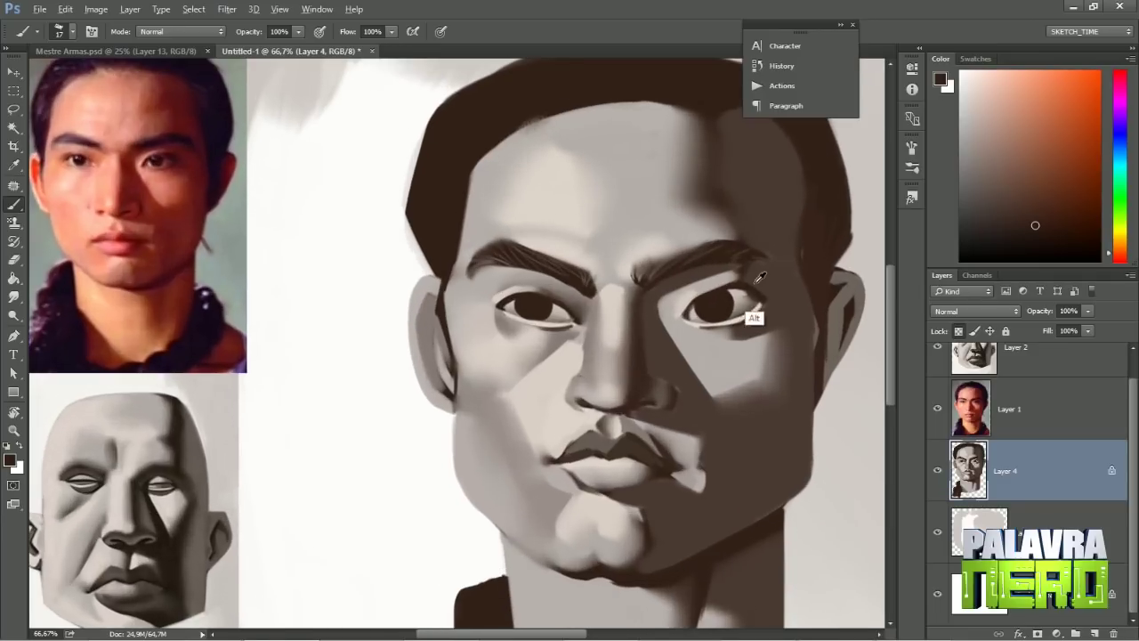
{"action": "left_click", "coordinate": [755, 313], "text": "alt"}
{"action": "left_click", "coordinate": [658, 277], "text": "alt"}
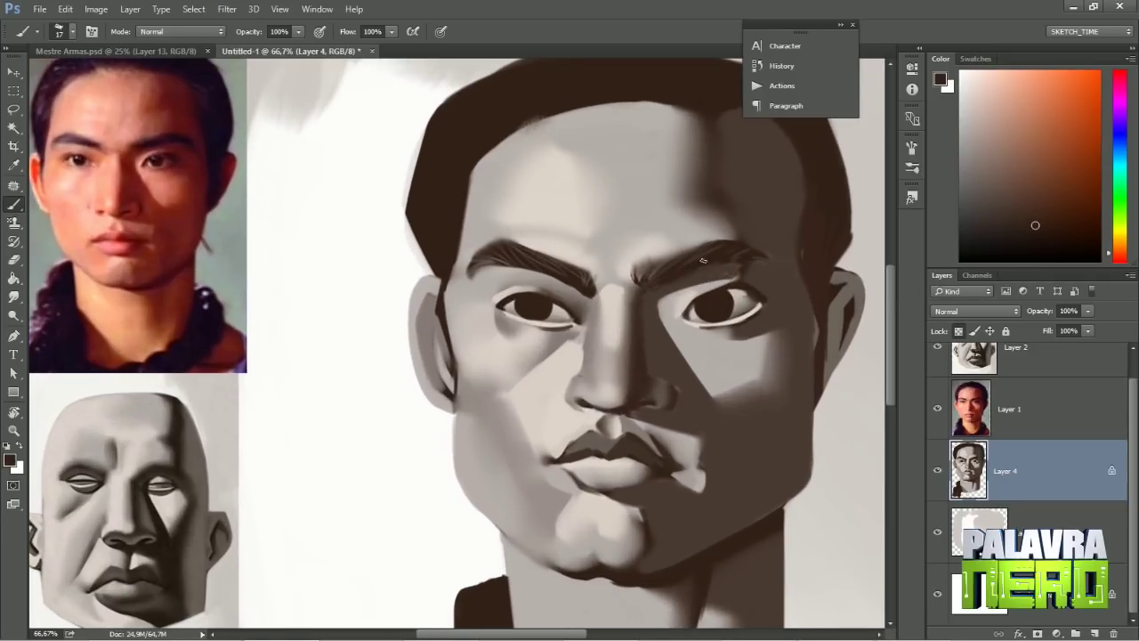
Open the portrait layer in Liquify and adjust the eye and brow area with Forward Warp at size 206, pressure 41.
{"action": "key", "text": "ctrl+minus"}
{"action": "key", "text": "ctrl+minus"}
{"action": "left_click", "coordinate": [227, 9]}
{"action": "left_click", "coordinate": [262, 116]}
{"action": "mouse_move", "coordinate": [436, 307]}
{"action": "left_mouse_down"}
{"action": "mouse_move", "coordinate": [475, 326]}
{"action": "mouse_move", "coordinate": [539, 328]}
{"action": "mouse_move", "coordinate": [523, 329]}
{"action": "mouse_move", "coordinate": [562, 312]}
{"action": "mouse_move", "coordinate": [515, 296]}
{"action": "left_mouse_up"}
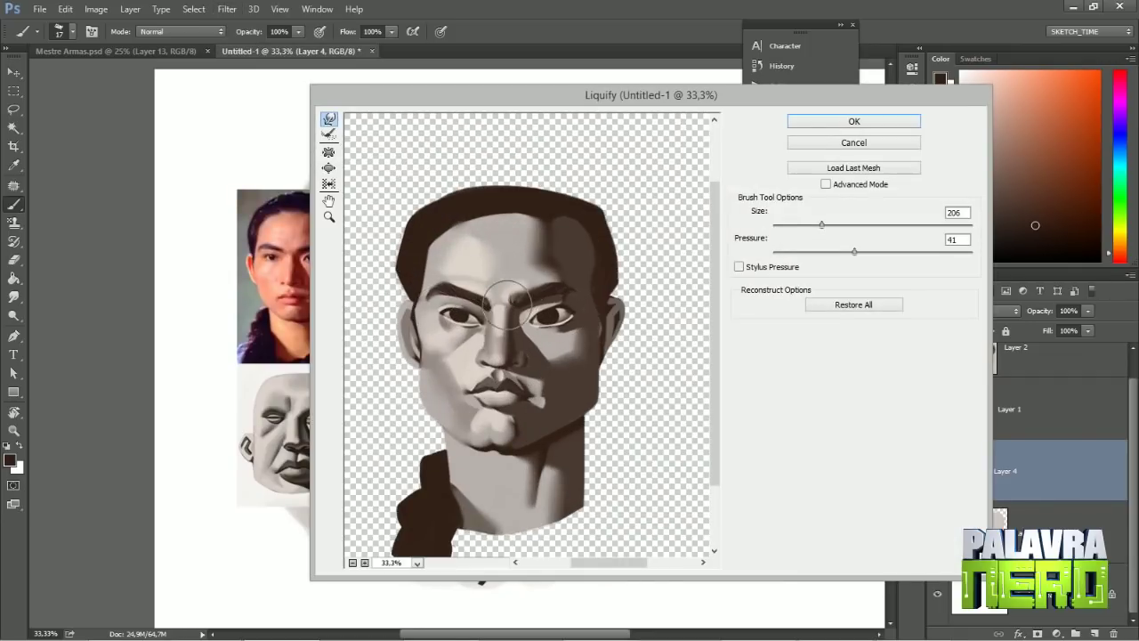
Enlarge the Forward Warp brush to 340 and reshape the crown, hair outline and face contour to match the photo.
{"action": "key", "text": "bracketright"}
{"action": "key", "text": "bracketright"}
{"action": "key", "text": "bracketright"}
{"action": "key", "text": "bracketright"}
{"action": "key", "text": "bracketright"}
{"action": "left_click_drag", "start_coordinate": [564, 94], "coordinate": [676, 99]}
{"action": "mouse_move", "coordinate": [621, 175]}
{"action": "left_mouse_down"}
{"action": "mouse_move", "coordinate": [688, 172]}
{"action": "mouse_move", "coordinate": [743, 261]}
{"action": "mouse_move", "coordinate": [774, 279]}
{"action": "mouse_move", "coordinate": [763, 255]}
{"action": "left_mouse_up"}
{"action": "mouse_move", "coordinate": [548, 208]}
{"action": "left_mouse_down"}
{"action": "mouse_move", "coordinate": [592, 222]}
{"action": "mouse_move", "coordinate": [639, 234]}
{"action": "mouse_move", "coordinate": [599, 218]}
{"action": "mouse_move", "coordinate": [655, 233]}
{"action": "mouse_move", "coordinate": [610, 219]}
{"action": "mouse_move", "coordinate": [543, 238]}
{"action": "left_mouse_up"}
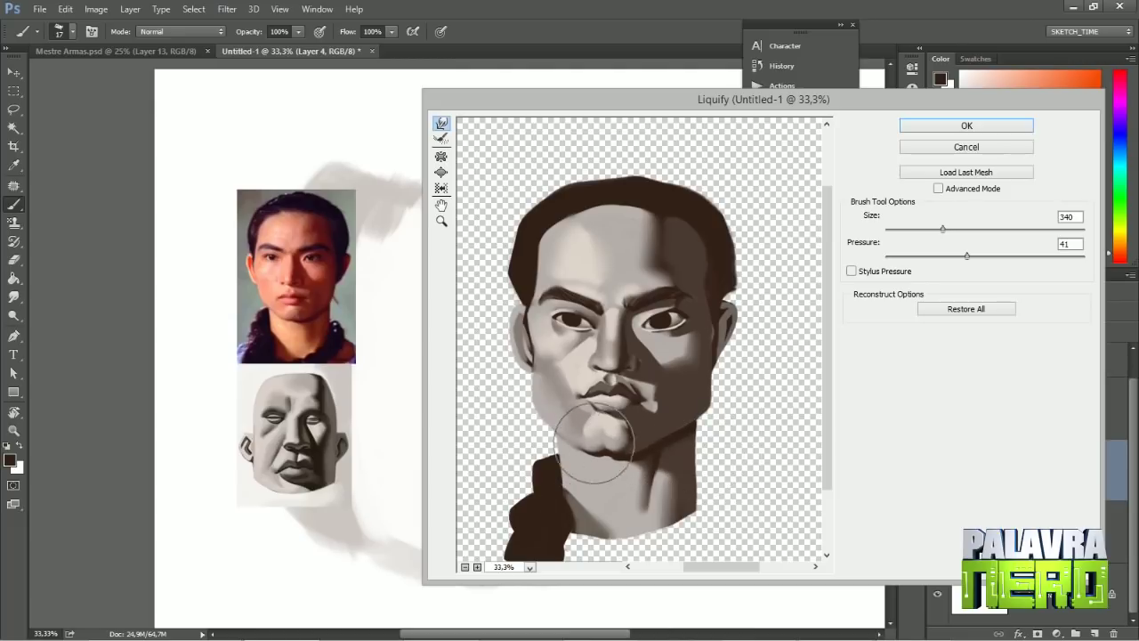
Shrink the lit-side eye and ear with Pucker at size 302, then warp the hair outline and neck base and apply Liquify.
{"action": "key", "text": "s"}
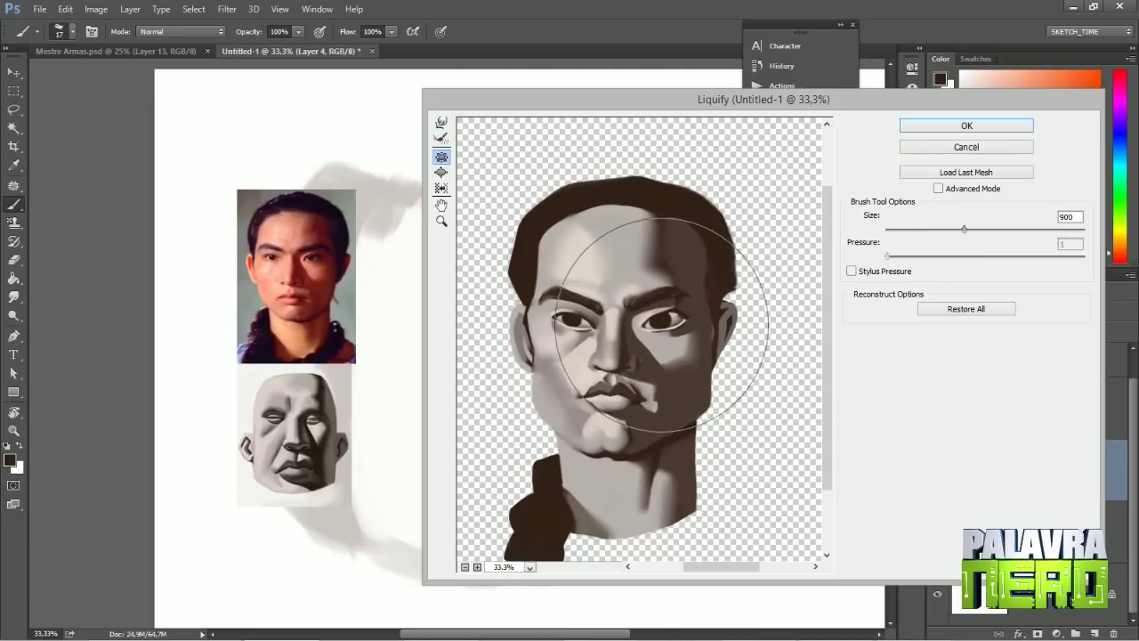
{"action": "left_click_drag", "start_coordinate": [963, 229], "coordinate": [939, 229]}
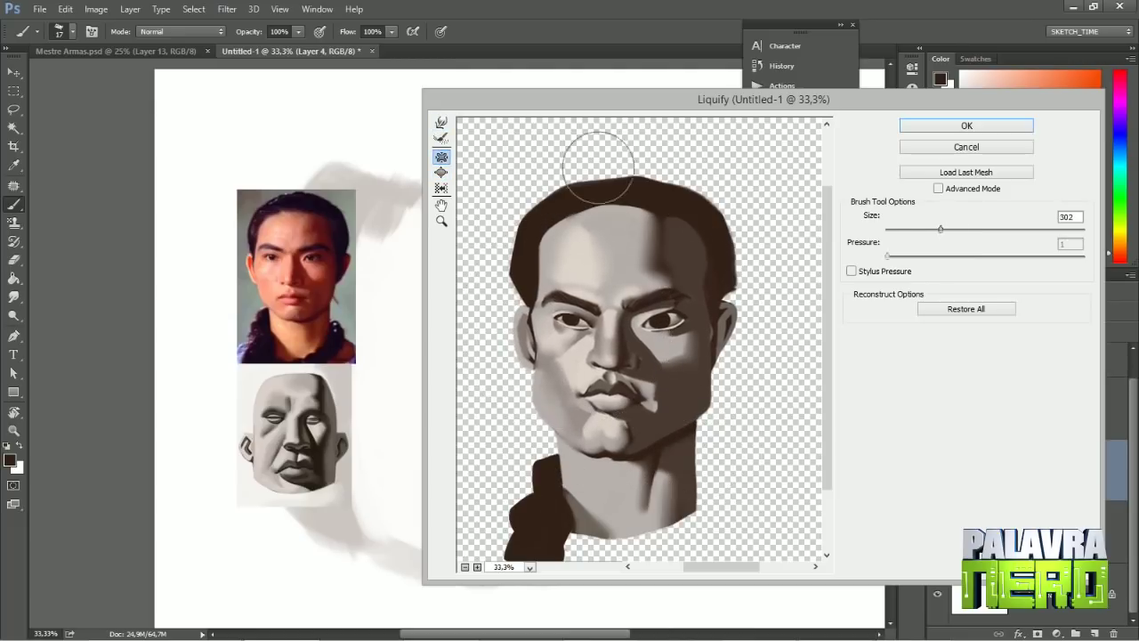
{"action": "left_click", "coordinate": [442, 123]}
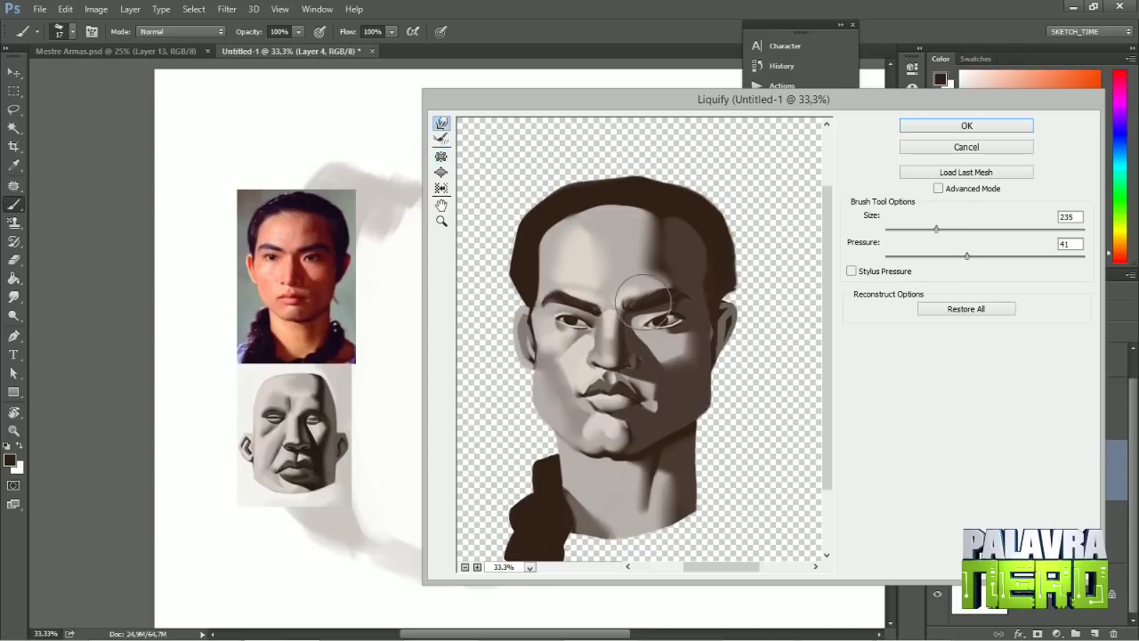
{"action": "key", "text": "bracketright"}
{"action": "mouse_move", "coordinate": [604, 227]}
{"action": "left_mouse_down"}
{"action": "mouse_move", "coordinate": [469, 316]}
{"action": "mouse_move", "coordinate": [716, 317]}
{"action": "mouse_move", "coordinate": [500, 309]}
{"action": "mouse_move", "coordinate": [525, 411]}
{"action": "mouse_move", "coordinate": [528, 196]}
{"action": "mouse_move", "coordinate": [613, 194]}
{"action": "mouse_move", "coordinate": [736, 226]}
{"action": "mouse_move", "coordinate": [540, 192]}
{"action": "mouse_move", "coordinate": [717, 187]}
{"action": "left_mouse_up"}
{"action": "scroll", "coordinate": [712, 356], "scroll_direction": "down", "scroll_amount": 3}
{"action": "mouse_move", "coordinate": [709, 480]}
{"action": "left_mouse_down"}
{"action": "mouse_move", "coordinate": [546, 483]}
{"action": "mouse_move", "coordinate": [561, 489]}
{"action": "left_mouse_up"}
{"action": "key", "text": "Return"}
Scale the portrait down to about 92.7% with Free Transform.
{"action": "key", "text": "ctrl+t"}
{"action": "left_click_drag", "start_coordinate": [674, 145], "coordinate": [665, 161]}
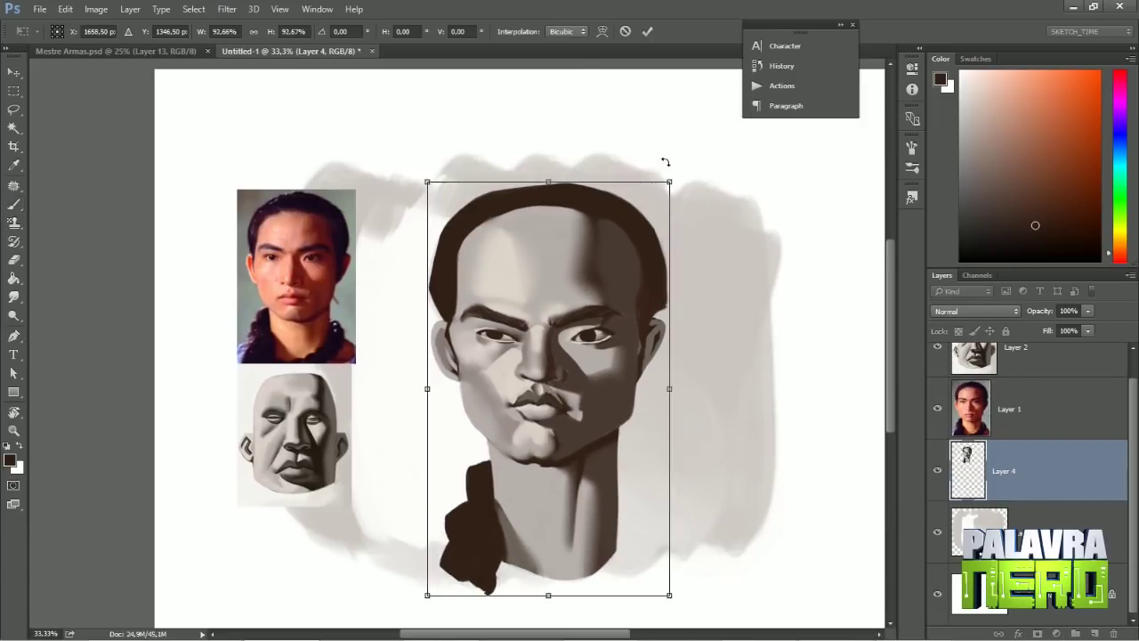
{"action": "key", "text": "Return"}
Redraw the shadow-side eye's upper lid in dark brown with a size 17 brush and refine its edges with sampled skin tones.
{"action": "key", "text": "b"}
{"action": "key", "text": "ctrl+plus"}
{"action": "scroll", "coordinate": [541, 237], "scroll_direction": "down", "scroll_amount": 2}
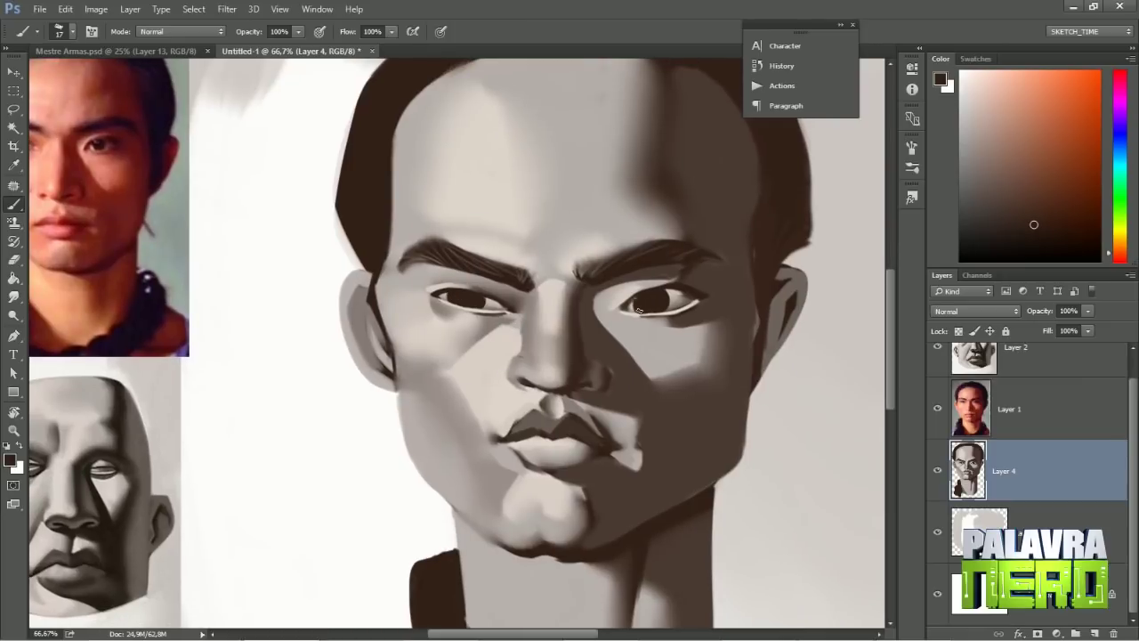
{"action": "left_click_drag", "start_coordinate": [622, 307], "coordinate": [672, 279]}
{"action": "left_click", "coordinate": [684, 300], "text": "alt"}
{"action": "left_click", "coordinate": [674, 325], "text": "alt"}
{"action": "left_click", "coordinate": [593, 283], "text": "alt"}
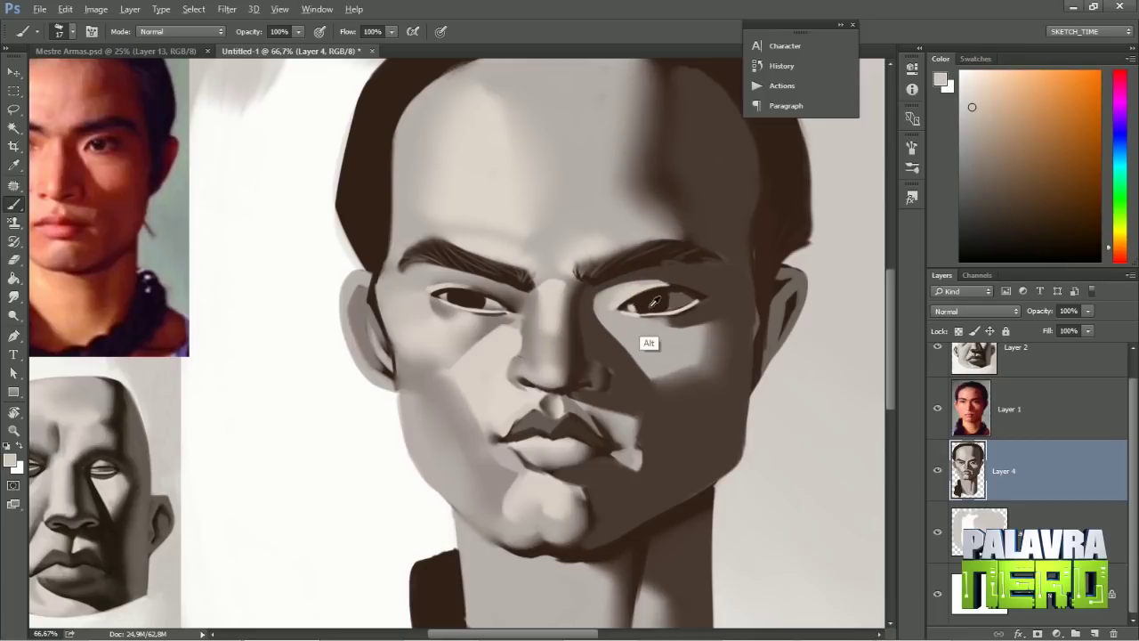
Lighten both irises with a sampled brown and dab near-black pupils in the eyes.
{"action": "left_click", "coordinate": [655, 308], "text": "alt"}
{"action": "left_click_drag", "start_coordinate": [471, 200], "coordinate": [552, 212]}
{"action": "left_click", "coordinate": [546, 316], "text": "alt"}
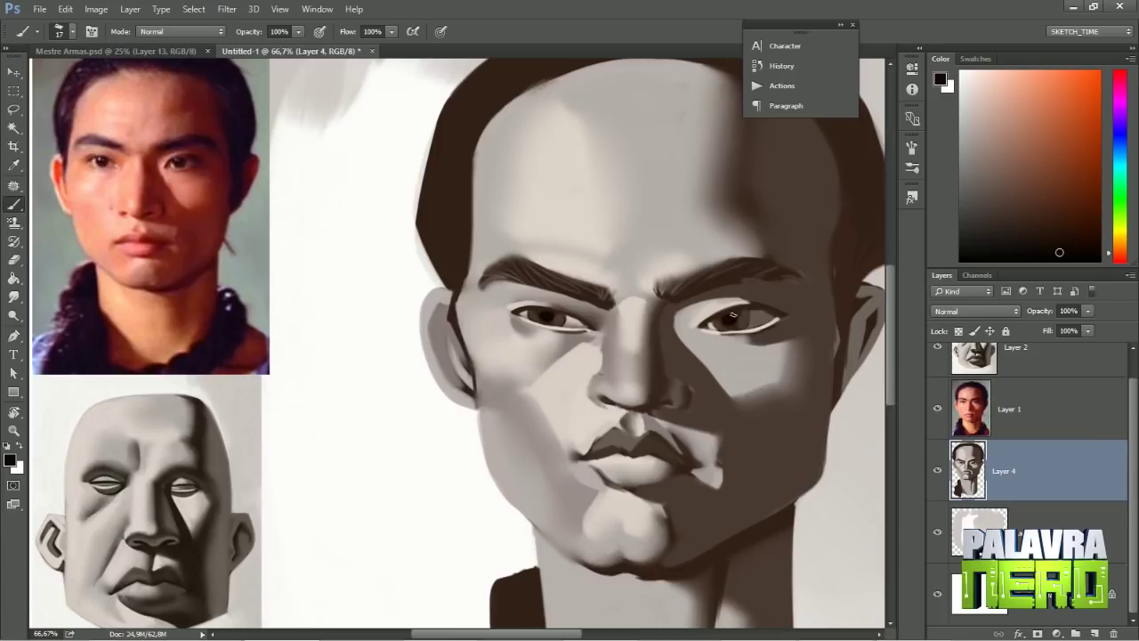
Create a new layer directly above the portrait layer and reduce the brush size for fine eye details.
{"action": "key", "text": "ctrl+shift+alt+n"}
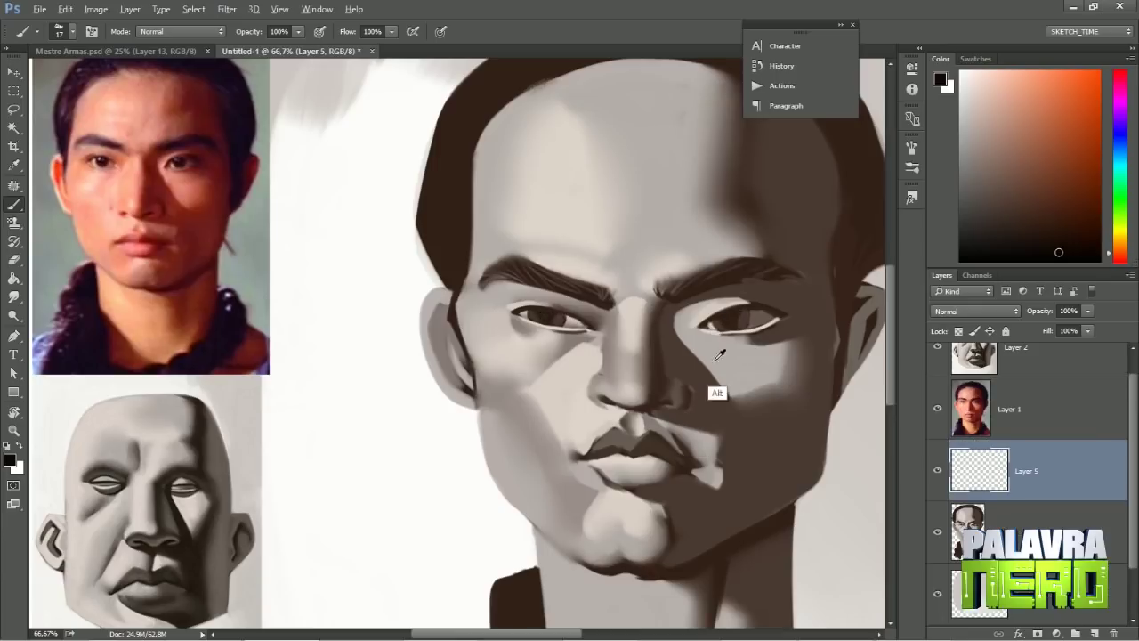
{"action": "key", "text": "bracketleft"}
{"action": "key", "text": "bracketleft"}
{"action": "key", "text": "bracketleft"}
{"action": "key", "text": "bracketleft"}
{"action": "key", "text": "bracketleft"}
{"action": "key", "text": "bracketleft"}
Paint the pupil and upper lash line of the lit-side eye in near-black with a size 10 brush on the new layer.
{"action": "key", "text": "ctrl+u"}
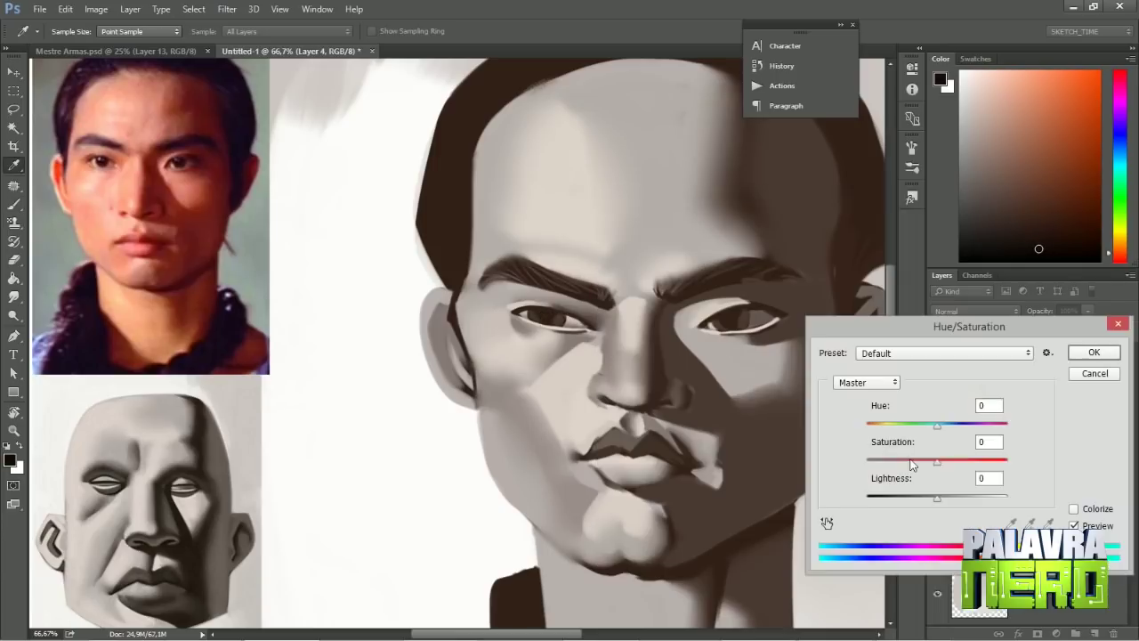
{"action": "key", "text": "Escape"}
{"action": "right_click", "coordinate": [486, 276]}
{"action": "left_click", "coordinate": [602, 374]}
{"action": "left_click_drag", "start_coordinate": [602, 374], "coordinate": [535, 352]}
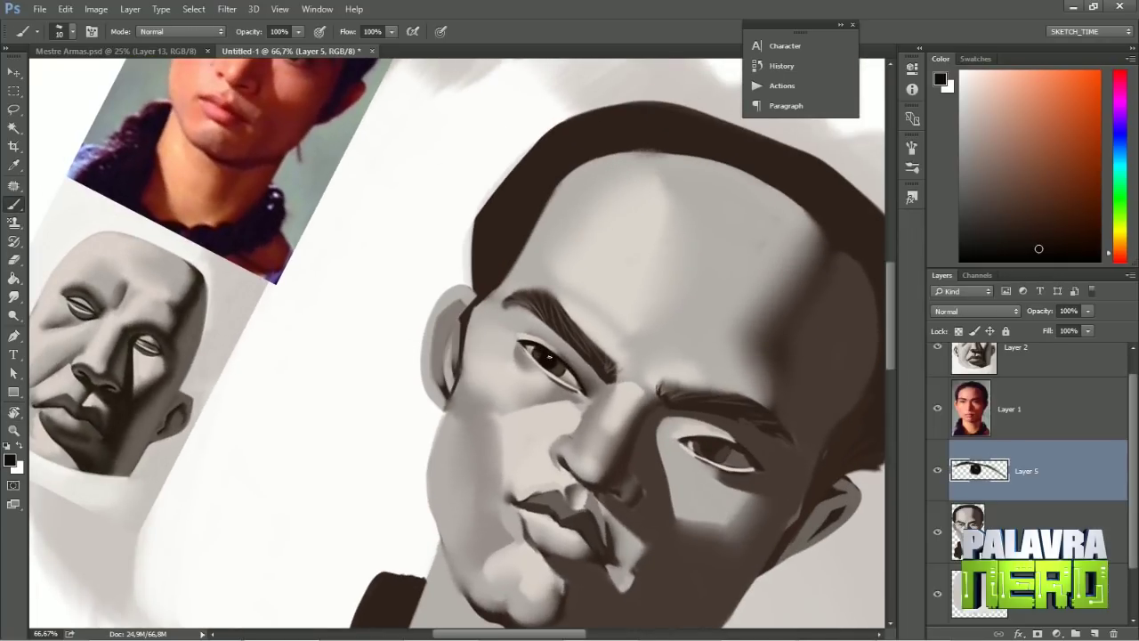
Blend the lit-side eye's dark accents with Smudge and paint the shadow-side eye's pupil and upper lash line in near-black.
{"action": "key", "text": "r"}
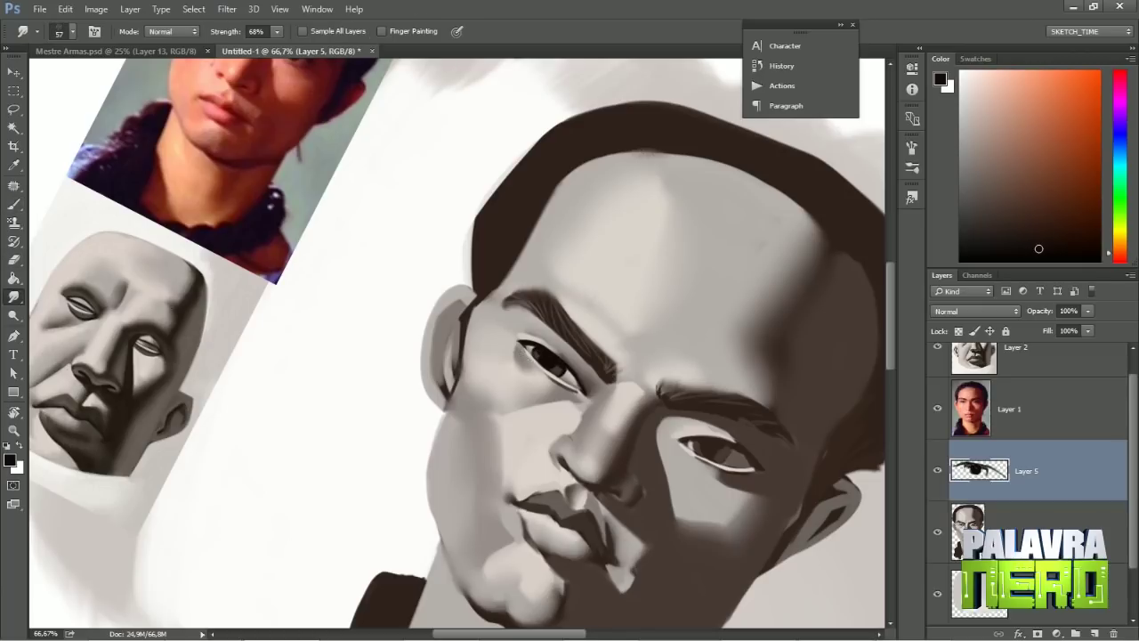
{"action": "key", "text": "e"}
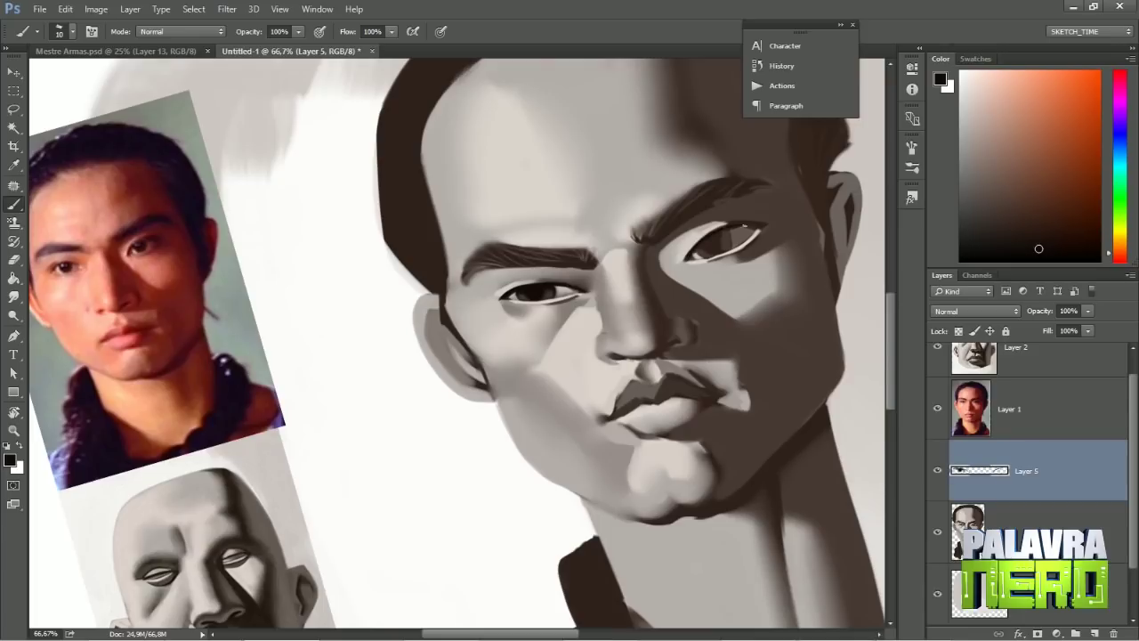
{"action": "key", "text": "alt"}
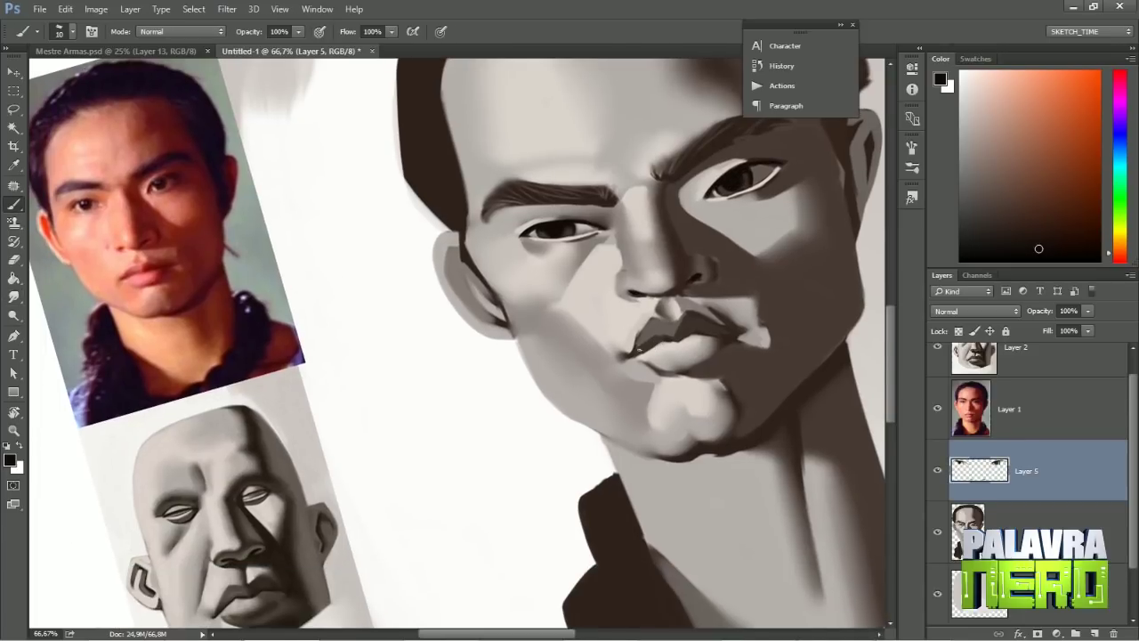
Darken the line between the lips, the lower lip's underside and the jawline under the chin, and blend with Smudge.
{"action": "left_click_drag", "start_coordinate": [614, 354], "coordinate": [636, 292]}
{"action": "left_click", "coordinate": [14, 297]}
{"action": "key", "text": "b"}
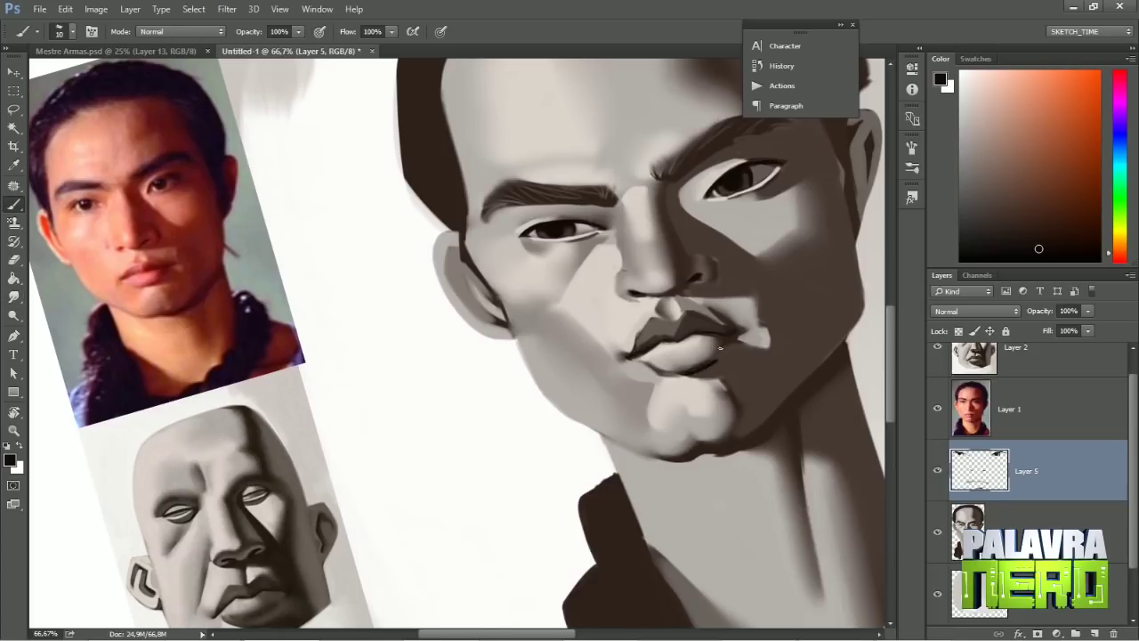
{"action": "left_click", "coordinate": [727, 444]}
{"action": "key", "text": "r"}
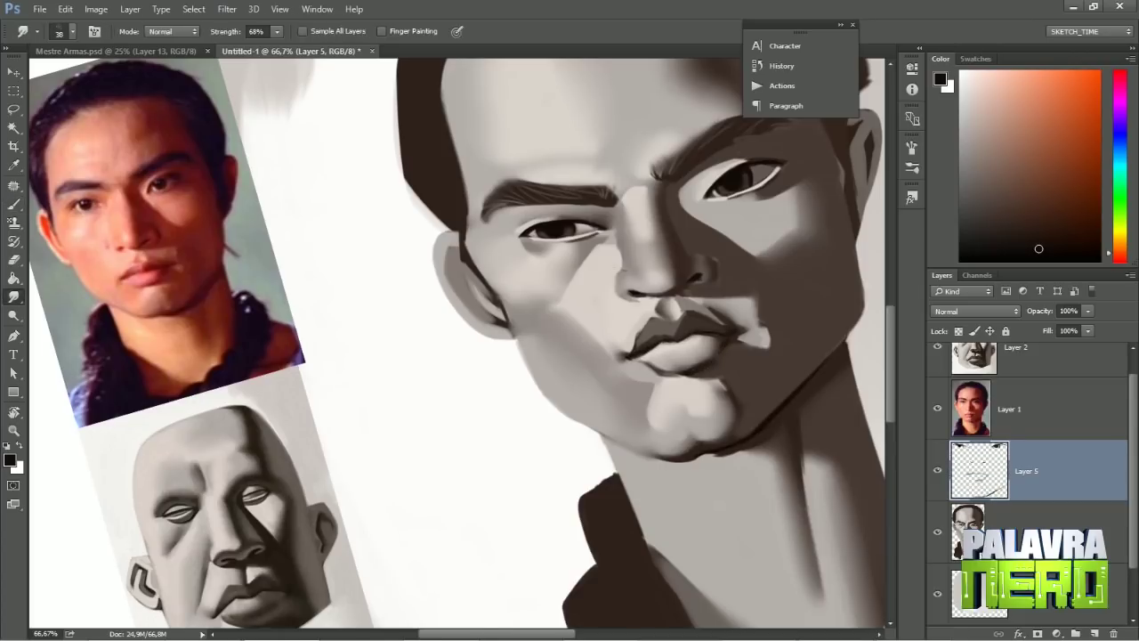
Add near-black accents around the shadow-side nostril, blend them with Smudge and undo the last stroke.
{"action": "key", "text": "b"}
{"action": "mouse_move", "coordinate": [715, 258]}
{"action": "left_mouse_down"}
{"action": "mouse_move", "coordinate": [710, 283]}
{"action": "mouse_move", "coordinate": [758, 272]}
{"action": "left_mouse_up"}
{"action": "key", "text": "r"}
{"action": "key", "text": "b"}
{"action": "left_click_drag", "start_coordinate": [739, 214], "coordinate": [703, 234]}
{"action": "key", "text": "ctrl+alt+z"}
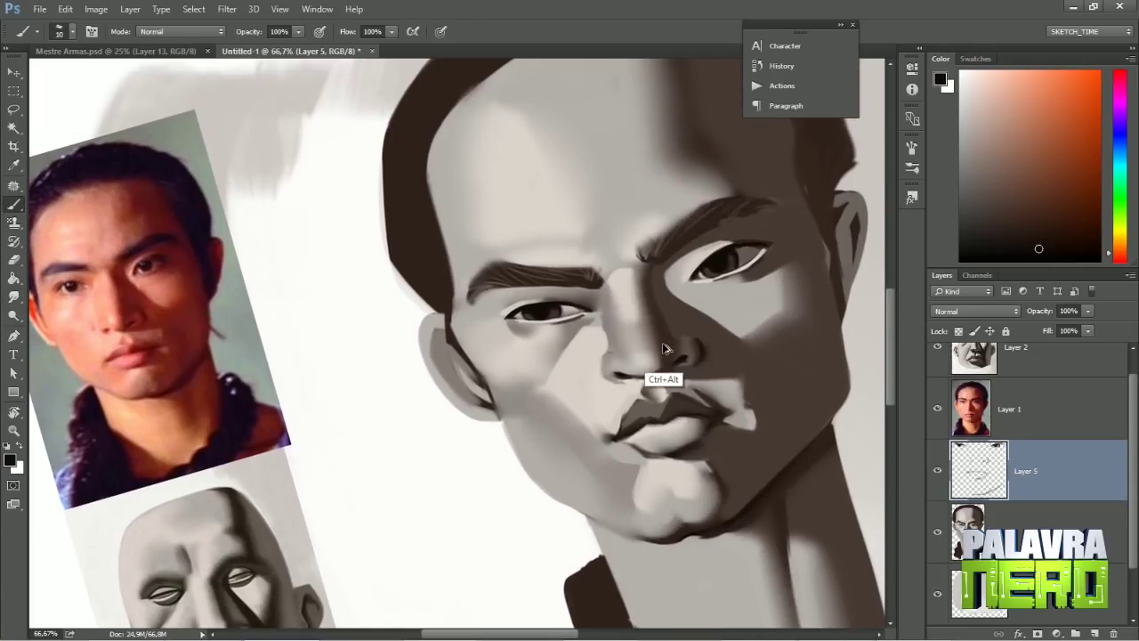
Lighten the skin beneath the shadow-side eye with a sampled light grey at brush size 35 and blend with Smudge.
{"action": "scroll", "coordinate": [663, 342], "scroll_direction": "down", "scroll_amount": 1}
{"action": "left_click", "coordinate": [545, 260], "text": "alt"}
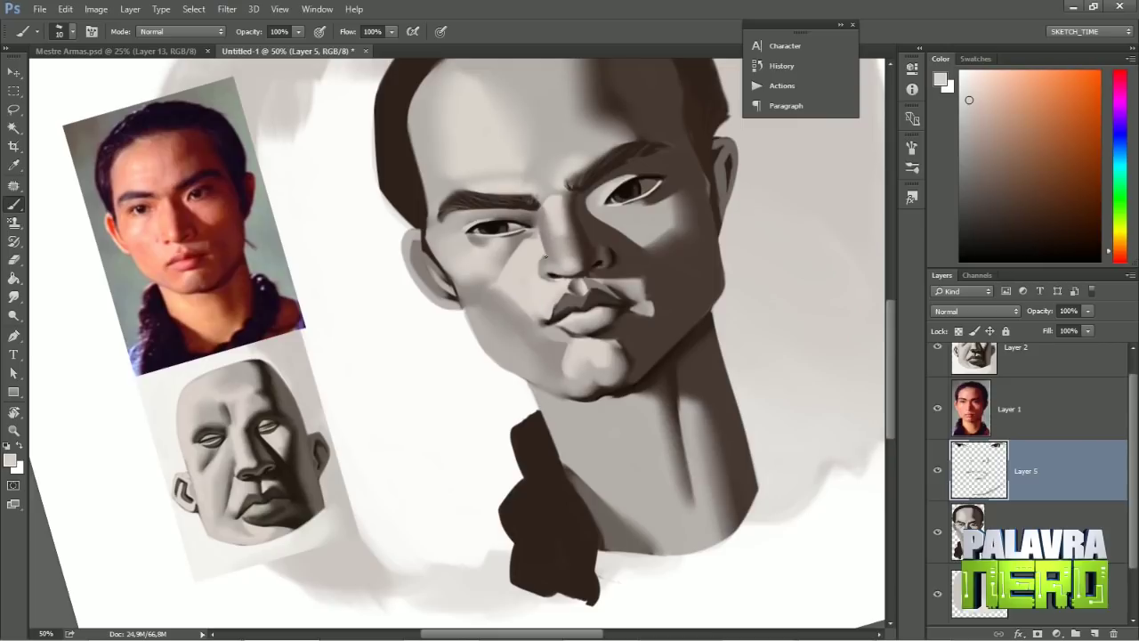
{"action": "right_click", "coordinate": [534, 231]}
{"action": "key", "text": "Return"}
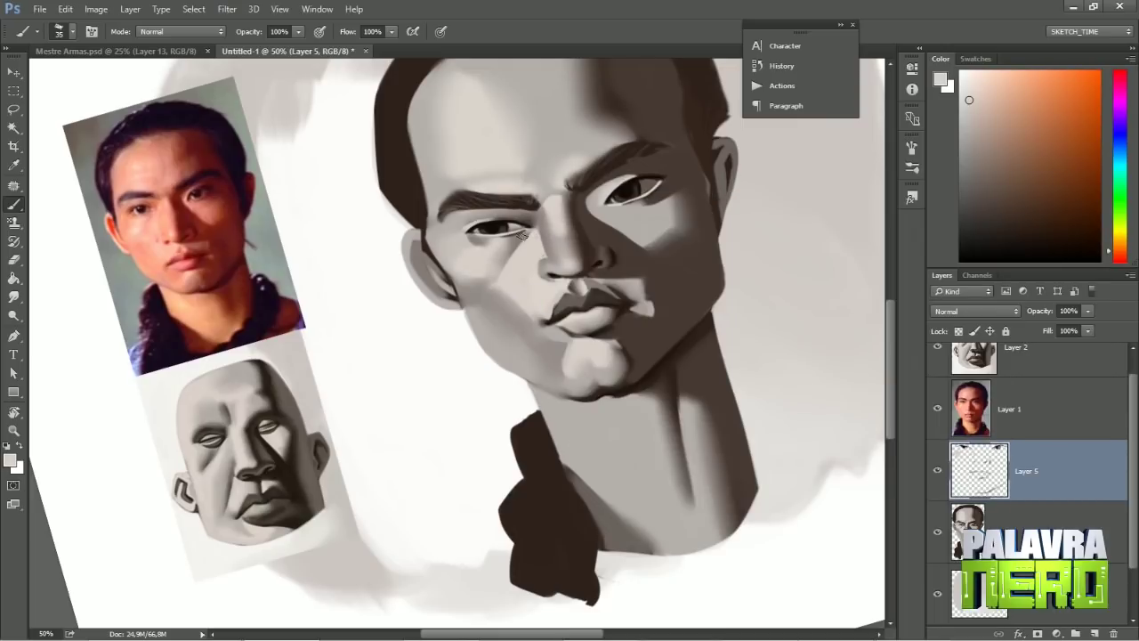
{"action": "left_click_drag", "start_coordinate": [616, 230], "coordinate": [648, 224]}
{"action": "key", "text": "r"}
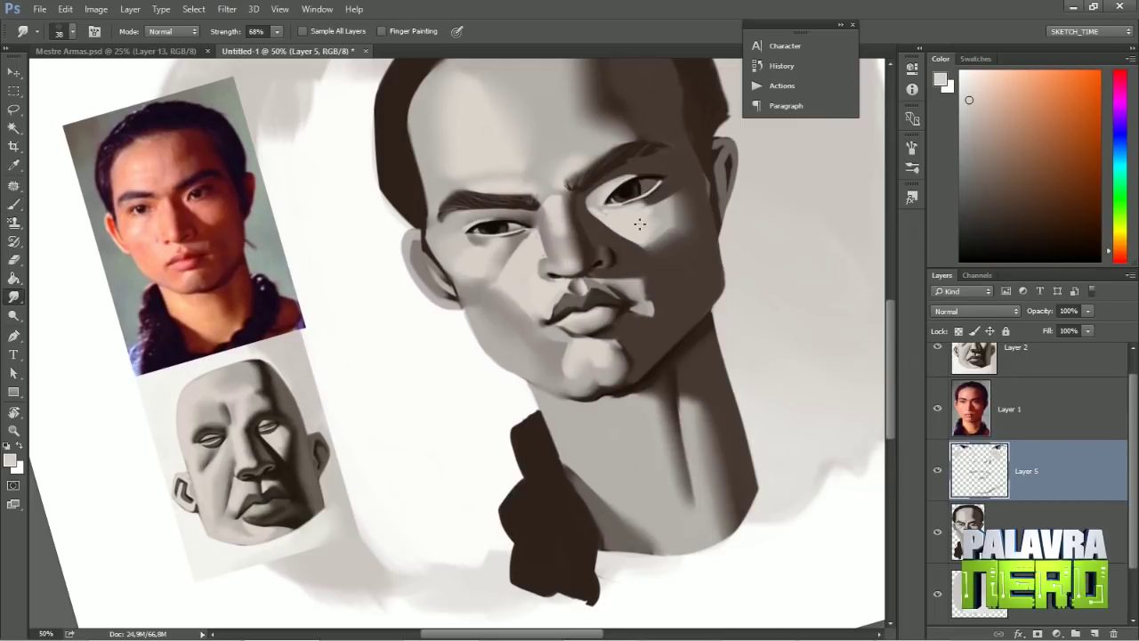
Reshape the edges of the light patch on the shadow-side cheek with sampled skin and shadow greys.
{"action": "key", "text": "b"}
{"action": "left_click", "coordinate": [596, 194], "text": "alt"}
{"action": "left_click", "coordinate": [578, 231], "text": "alt"}
{"action": "left_click_drag", "start_coordinate": [594, 189], "coordinate": [614, 231]}
{"action": "mouse_move", "coordinate": [681, 191]}
{"action": "left_mouse_down"}
{"action": "mouse_move", "coordinate": [712, 231]}
{"action": "mouse_move", "coordinate": [723, 311]}
{"action": "left_mouse_up"}
{"action": "left_click_drag", "start_coordinate": [743, 267], "coordinate": [726, 316]}
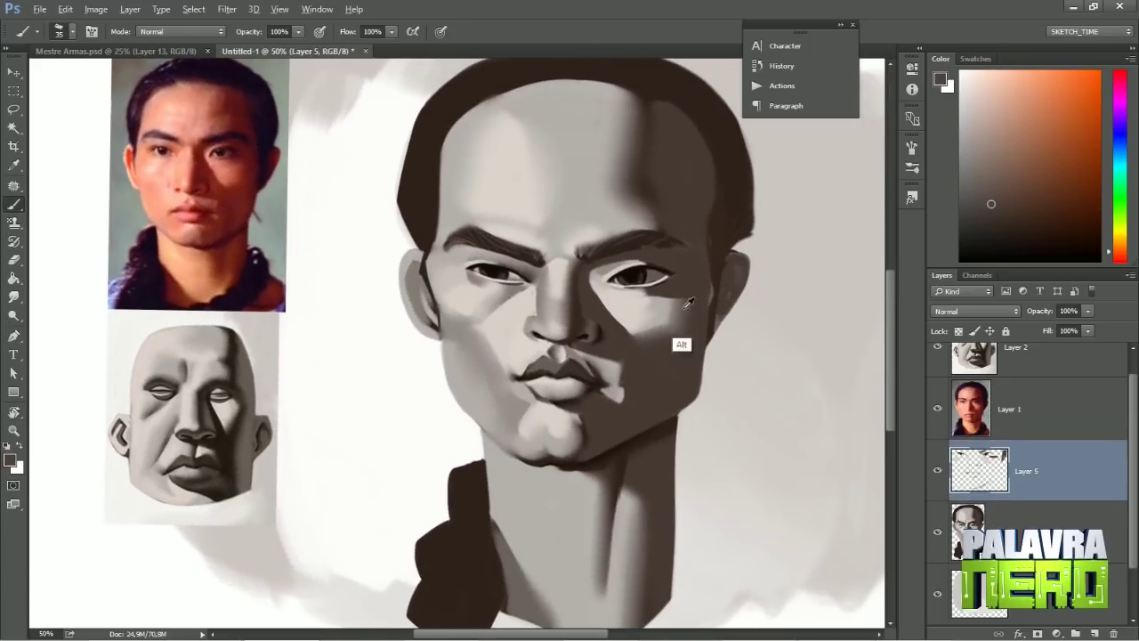
Blend the shadow-side cheek with Smudge and merge the detail layer into the portrait's Layer 4.
{"action": "key", "text": "ctrl+minus"}
{"action": "mouse_move", "coordinate": [382, 385]}
{"action": "left_mouse_down"}
{"action": "mouse_move", "coordinate": [407, 355]}
{"action": "mouse_move", "coordinate": [432, 383]}
{"action": "mouse_move", "coordinate": [597, 314]}
{"action": "left_mouse_up"}
{"action": "right_click", "coordinate": [467, 189]}
{"action": "key", "text": "r"}
{"action": "left_click", "coordinate": [763, 618]}
{"action": "key", "text": "Return"}
{"action": "key", "text": "ctrl+e"}
Paint shadow tone between the nose and the shadow-side upper lip, and blend it with Smudge.
{"action": "key", "text": "ctrl+plus"}
{"action": "key", "text": "b"}
{"action": "right_click", "coordinate": [598, 198]}
{"action": "key", "text": "Return"}
{"action": "left_click_drag", "start_coordinate": [569, 382], "coordinate": [609, 357]}
{"action": "key", "text": "r"}
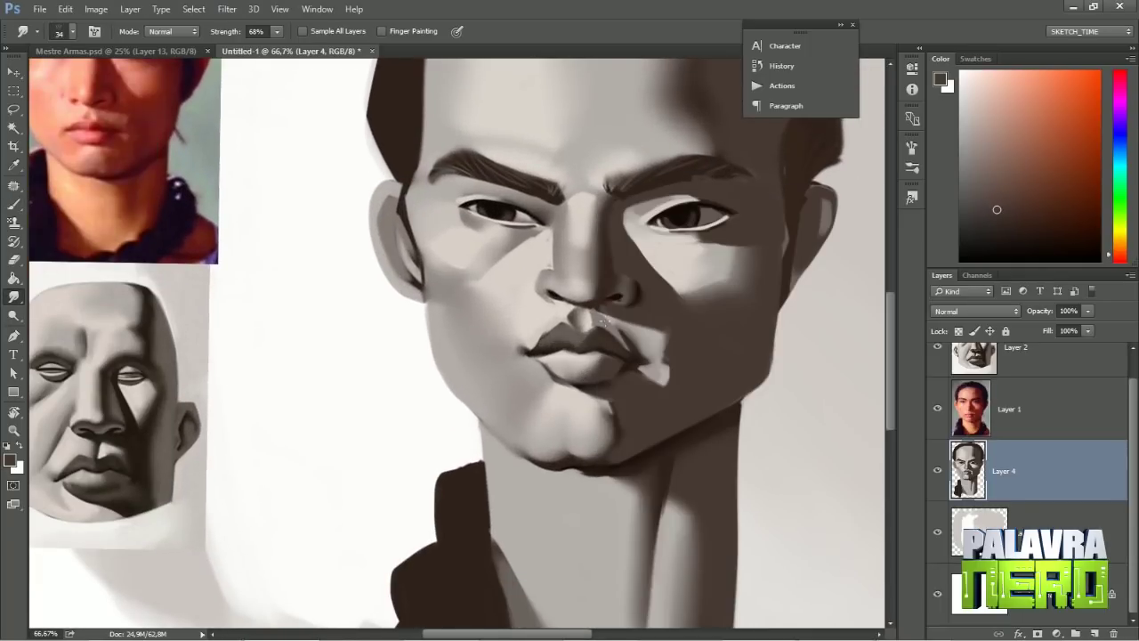
Tone the upper lip in mid grey, add a light accent along its upper edge, and blend with Smudge.
{"action": "key", "text": "b"}
{"action": "right_click", "coordinate": [598, 195]}
{"action": "key", "text": "Return"}
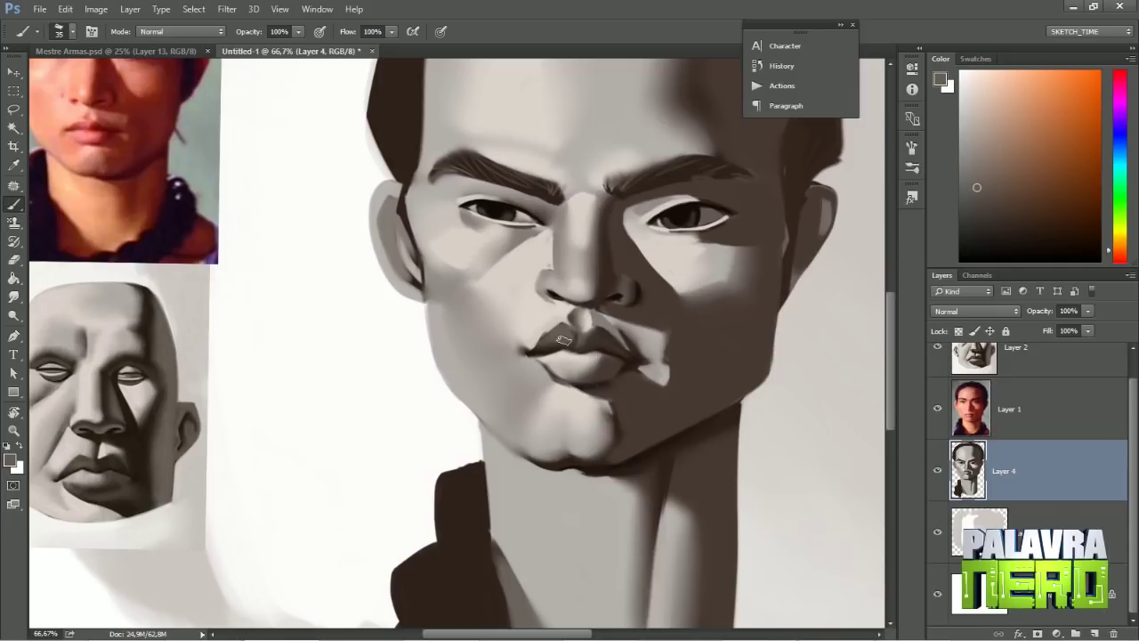
{"action": "left_click", "coordinate": [556, 336], "text": "alt"}
{"action": "right_click", "coordinate": [533, 307]}
{"action": "key", "text": "Return"}
{"action": "key", "text": "r"}
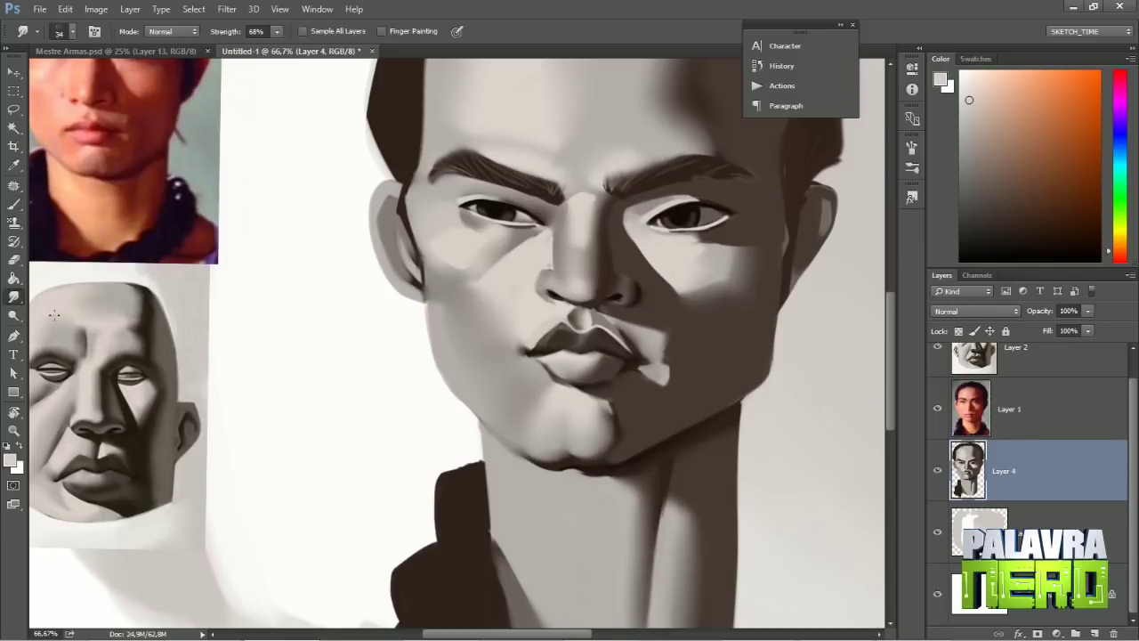
Refine the lips and the groove above them with sampled dark and mid greys, and blend with Smudge.
{"action": "key", "text": "b"}
{"action": "left_click", "coordinate": [590, 406], "text": "alt"}
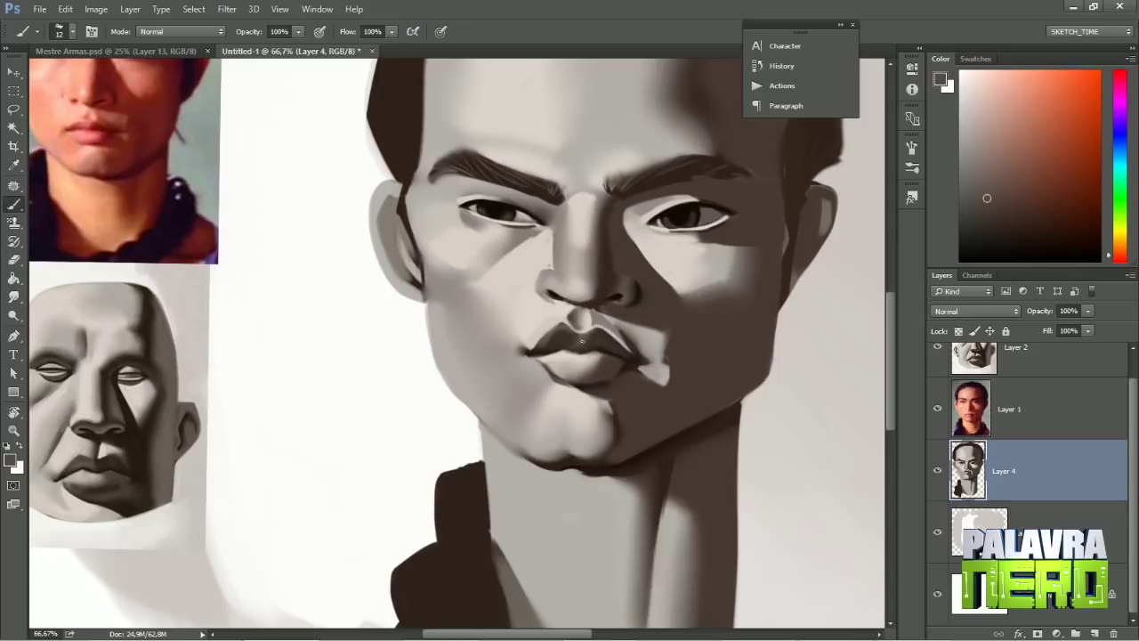
{"action": "left_click", "coordinate": [582, 375], "text": "alt"}
{"action": "key", "text": "r"}
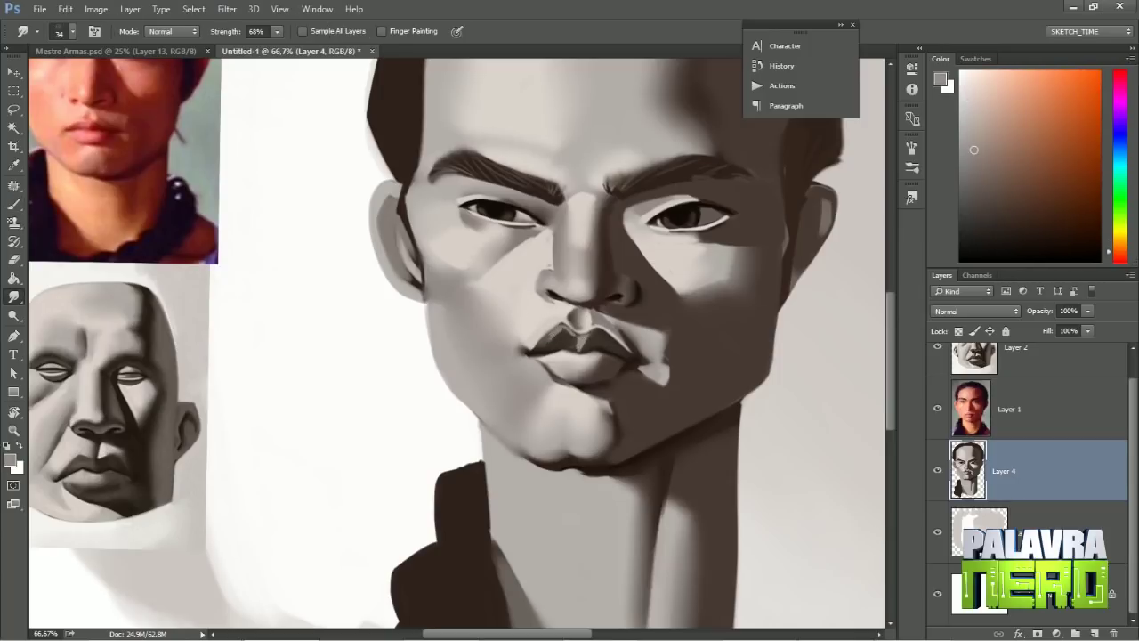
{"action": "mouse_move", "coordinate": [578, 347]}
{"action": "left_mouse_down"}
{"action": "mouse_move", "coordinate": [569, 325]}
{"action": "mouse_move", "coordinate": [658, 232]}
{"action": "left_mouse_up"}
{"action": "key", "text": "b"}
{"action": "left_click", "coordinate": [572, 305], "text": "alt"}
{"action": "key", "text": "r"}
Lighten the nose bridge with light grey at brush size 43, shade between the brows and blend with Smudge.
{"action": "key", "text": "ctrl+minus"}
{"action": "key", "text": "b"}
{"action": "right_click", "coordinate": [665, 227]}
{"action": "key", "text": "Return"}
{"action": "left_click_drag", "start_coordinate": [534, 380], "coordinate": [523, 392]}
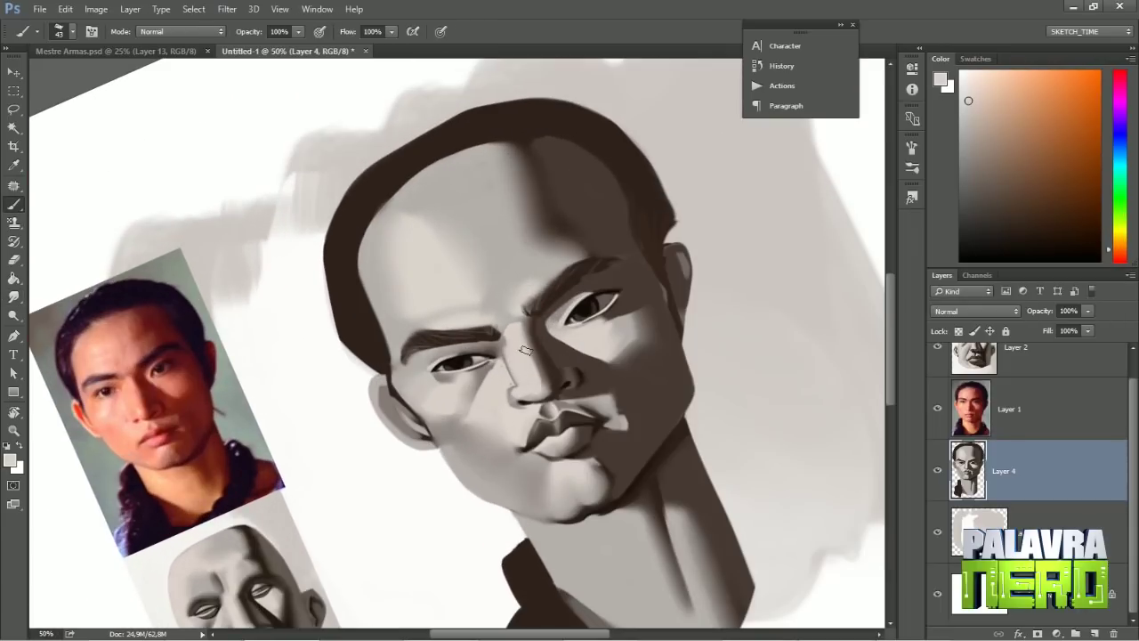
{"action": "left_click", "coordinate": [503, 327], "text": "alt"}
{"action": "key", "text": "shift+r"}
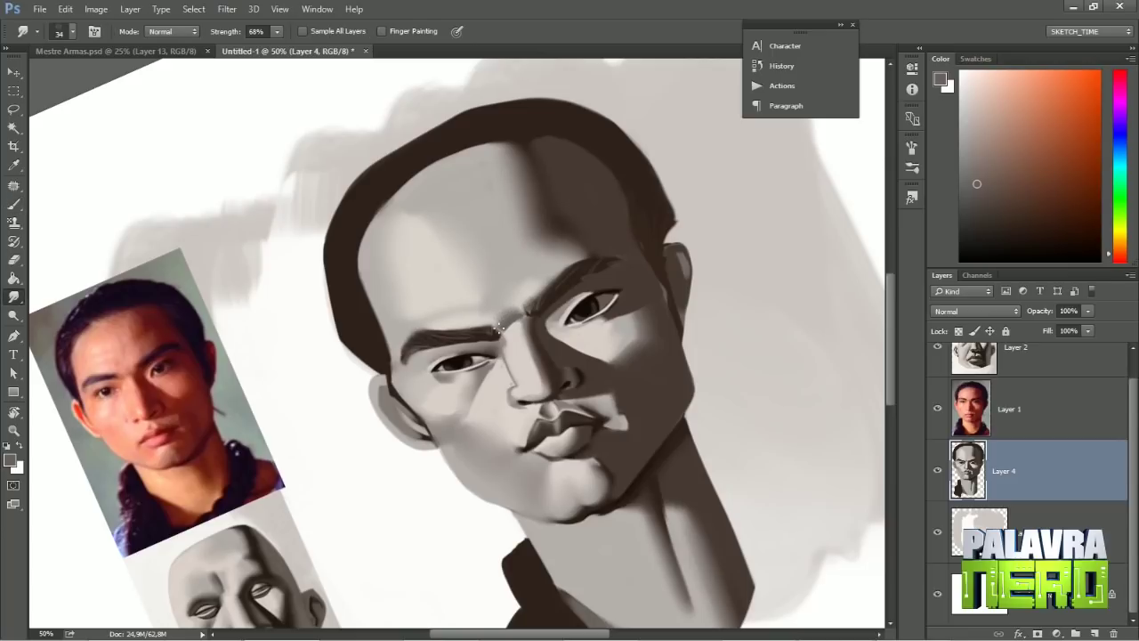
Refine the lit-side nostril and cheek with sampled greys and blend the transitions with Smudge.
{"action": "key", "text": "b"}
{"action": "left_click", "coordinate": [504, 414], "text": "alt"}
{"action": "right_click", "coordinate": [492, 415]}
{"action": "mouse_move", "coordinate": [504, 415]}
{"action": "left_mouse_down"}
{"action": "mouse_move", "coordinate": [492, 416]}
{"action": "mouse_move", "coordinate": [656, 412]}
{"action": "mouse_move", "coordinate": [543, 391]}
{"action": "mouse_move", "coordinate": [516, 422]}
{"action": "left_mouse_up"}
{"action": "key", "text": "Return"}
{"action": "left_click", "coordinate": [452, 434], "text": "alt"}
{"action": "key", "text": "r"}
{"action": "key", "text": "shift+r"}
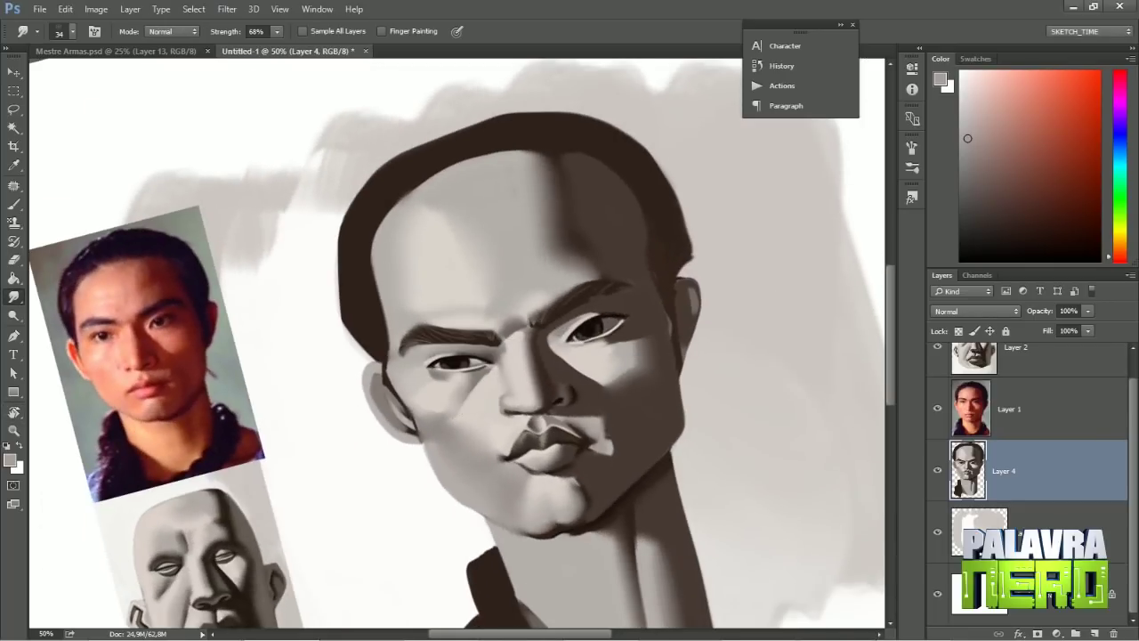
Shade around the shadow-side eye's outer corner and cheek with sampled dark and mid greys at size 23, and smudge.
{"action": "key", "text": "b"}
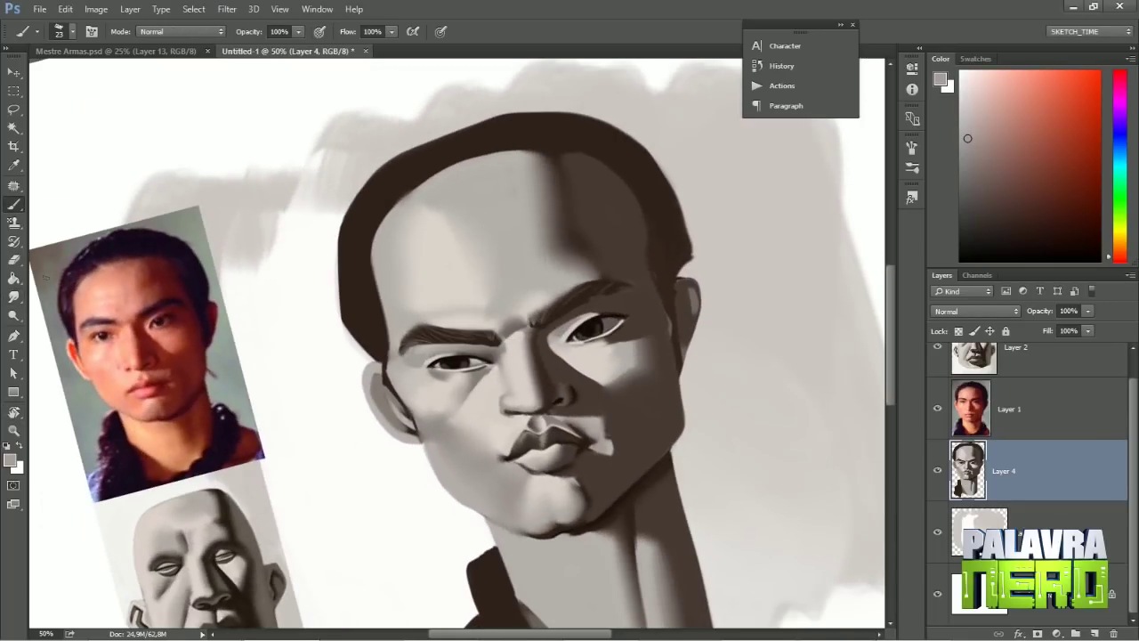
{"action": "left_click", "coordinate": [413, 368], "text": "alt"}
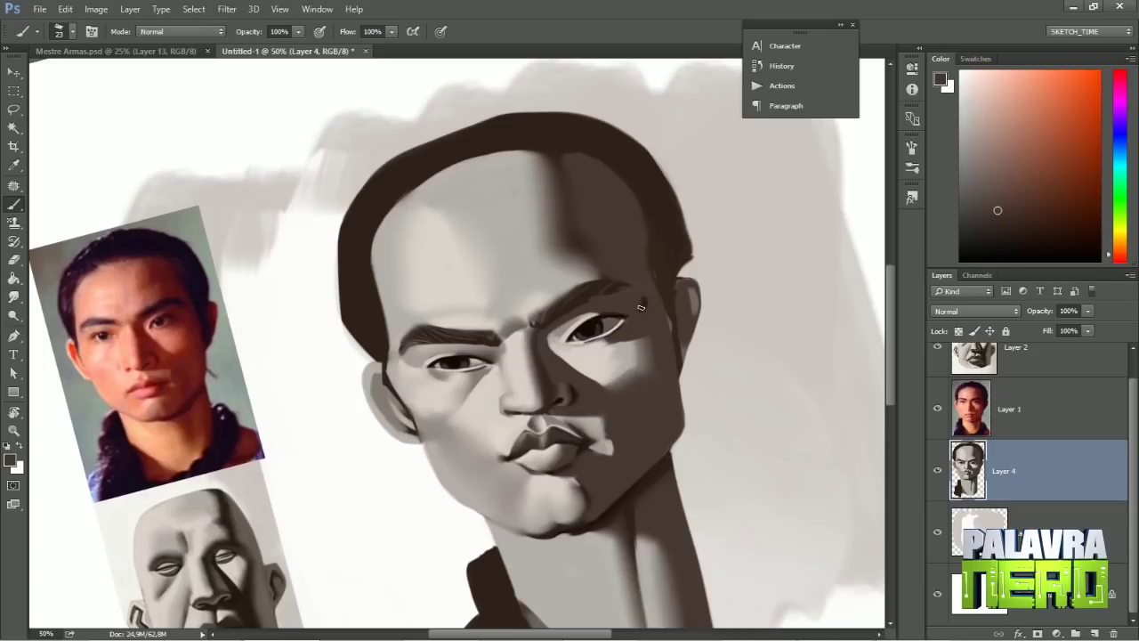
{"action": "left_click", "coordinate": [641, 350], "text": "alt"}
{"action": "key", "text": "shift+r"}
{"action": "mouse_move", "coordinate": [637, 313]}
{"action": "left_mouse_down"}
{"action": "mouse_move", "coordinate": [657, 313]}
{"action": "mouse_move", "coordinate": [600, 275]}
{"action": "mouse_move", "coordinate": [596, 400]}
{"action": "left_mouse_up"}
{"action": "key", "text": "r"}
Paint small white highlights on the nose tip, upper lip groove and eyes, and lock Layer 4's transparent pixels.
{"action": "scroll", "coordinate": [595, 374], "scroll_direction": "up", "scroll_amount": 3}
{"action": "key", "text": "b"}
{"action": "key", "text": "x"}
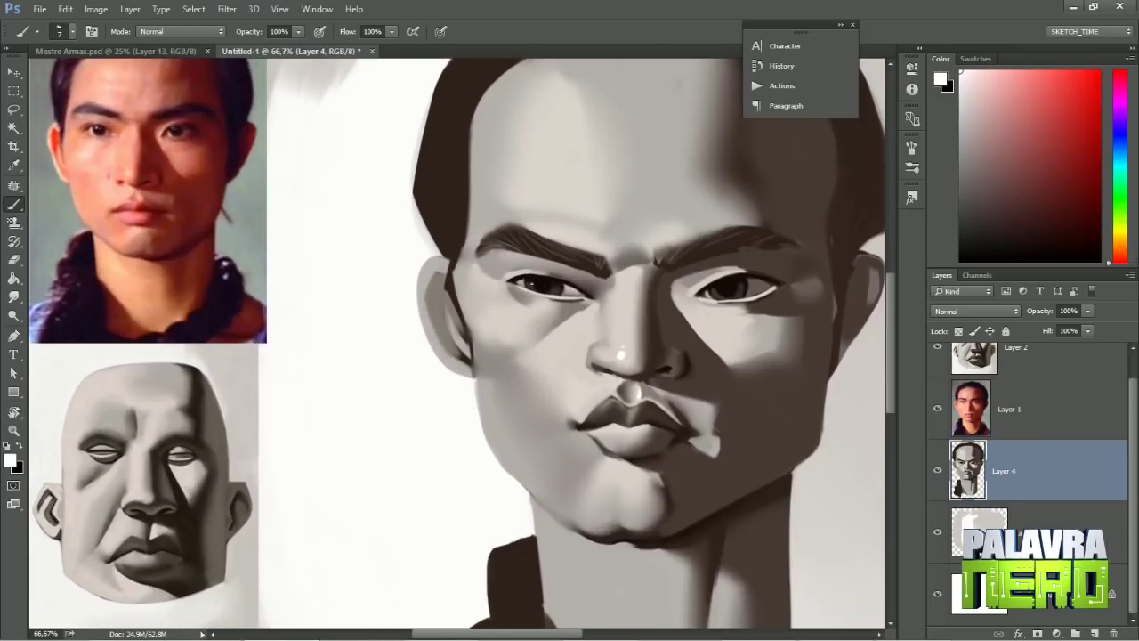
{"action": "scroll", "coordinate": [722, 288], "scroll_direction": "down", "scroll_amount": 3}
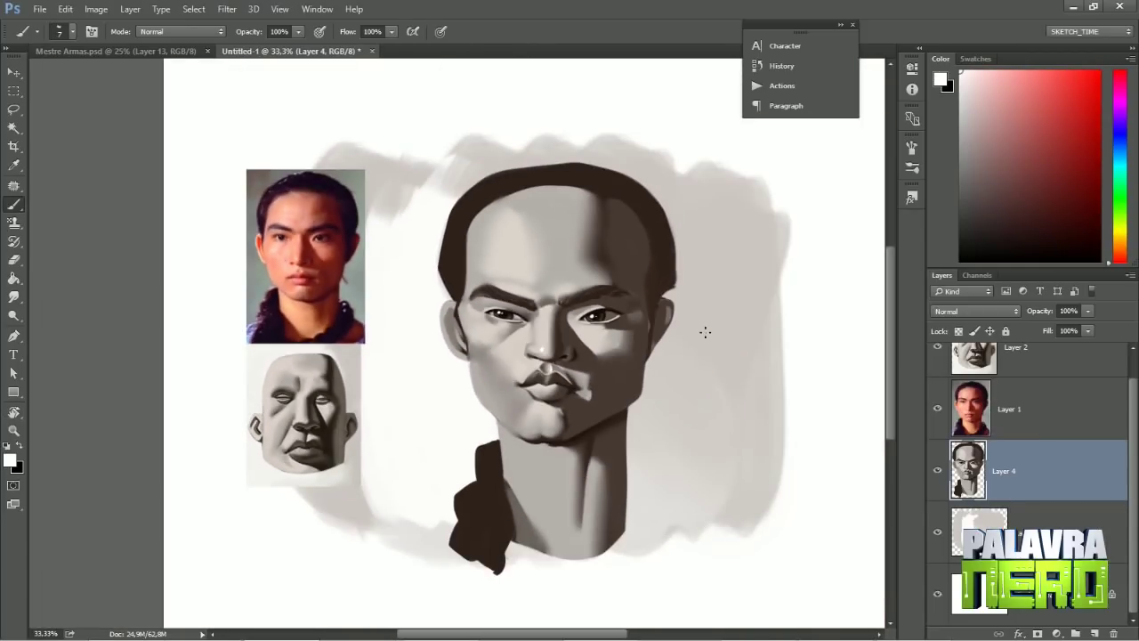
{"action": "scroll", "coordinate": [703, 330], "scroll_direction": "up", "scroll_amount": 2}
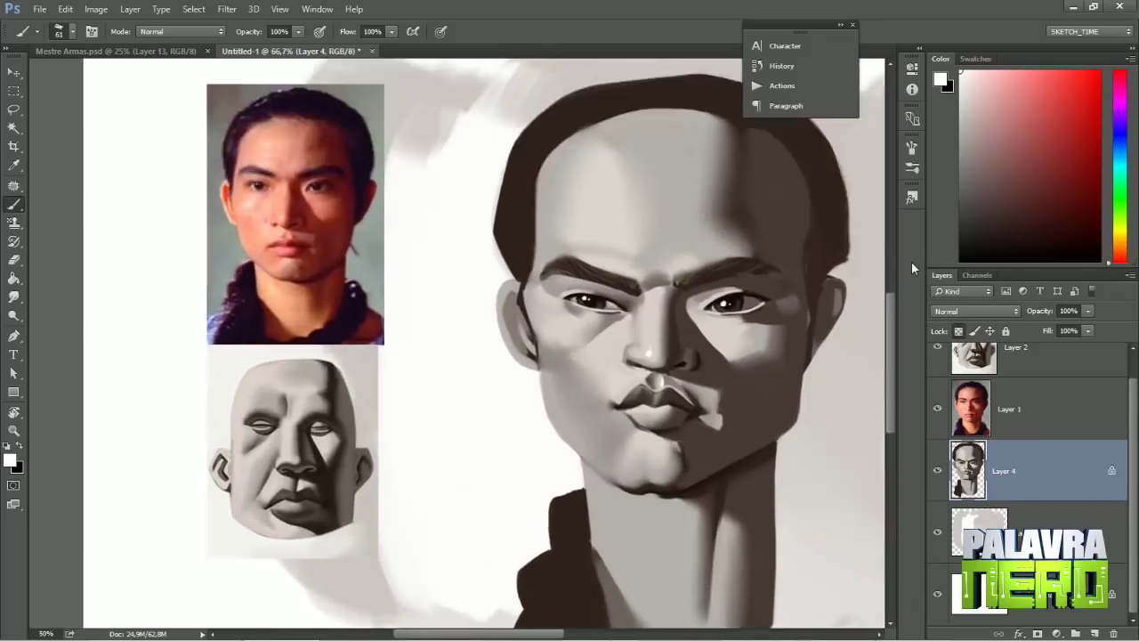
Paint lighter brown strands on the hair and braid with a size 61 brush, and blend the hair with Smudge.
{"action": "scroll", "coordinate": [667, 247], "scroll_direction": "down", "scroll_amount": 1}
{"action": "left_click", "coordinate": [668, 247], "text": "alt"}
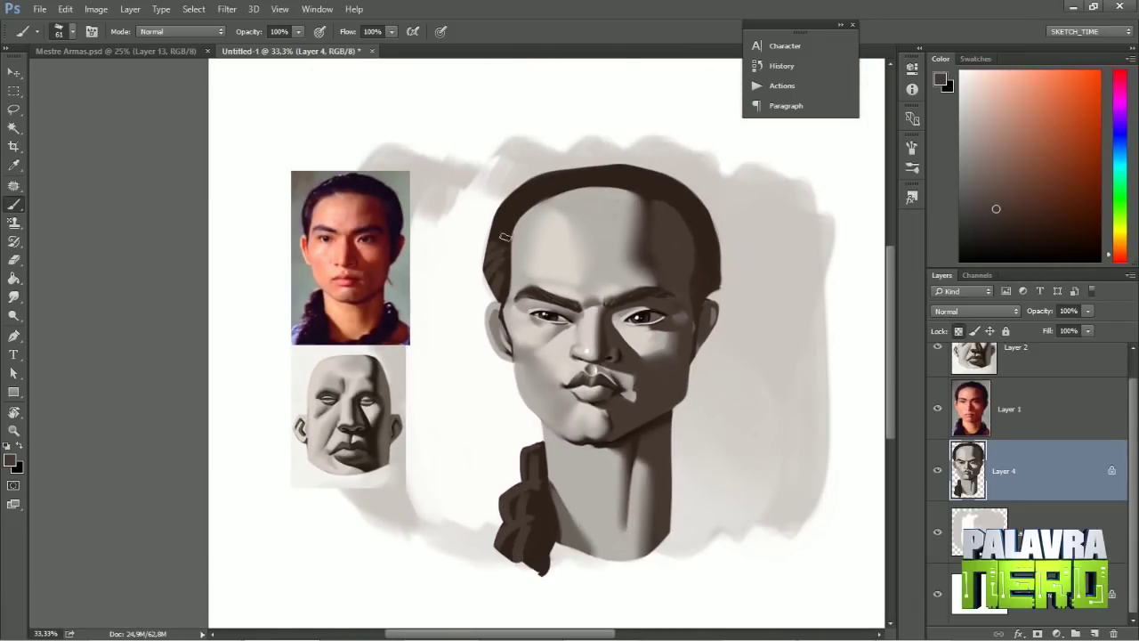
{"action": "left_click", "coordinate": [19, 297]}
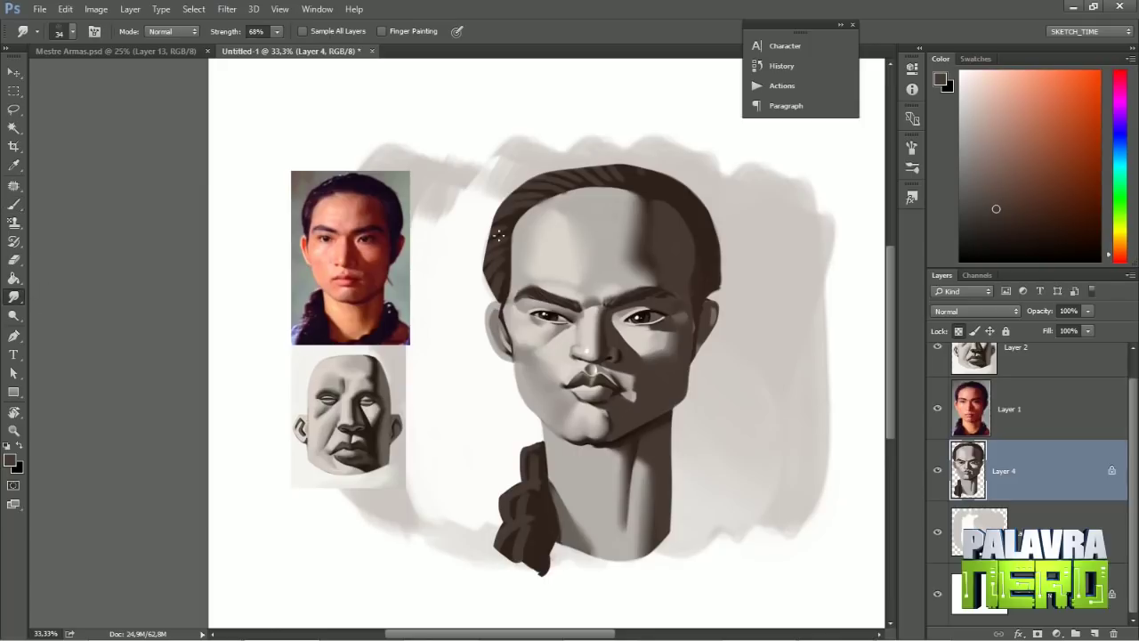
{"action": "right_click", "coordinate": [614, 178]}
{"action": "key", "text": "Return"}
Add near-black accents to the braid with a size 24 brush and touch up the shadow-side cheek in sampled grey.
{"action": "key", "text": "b"}
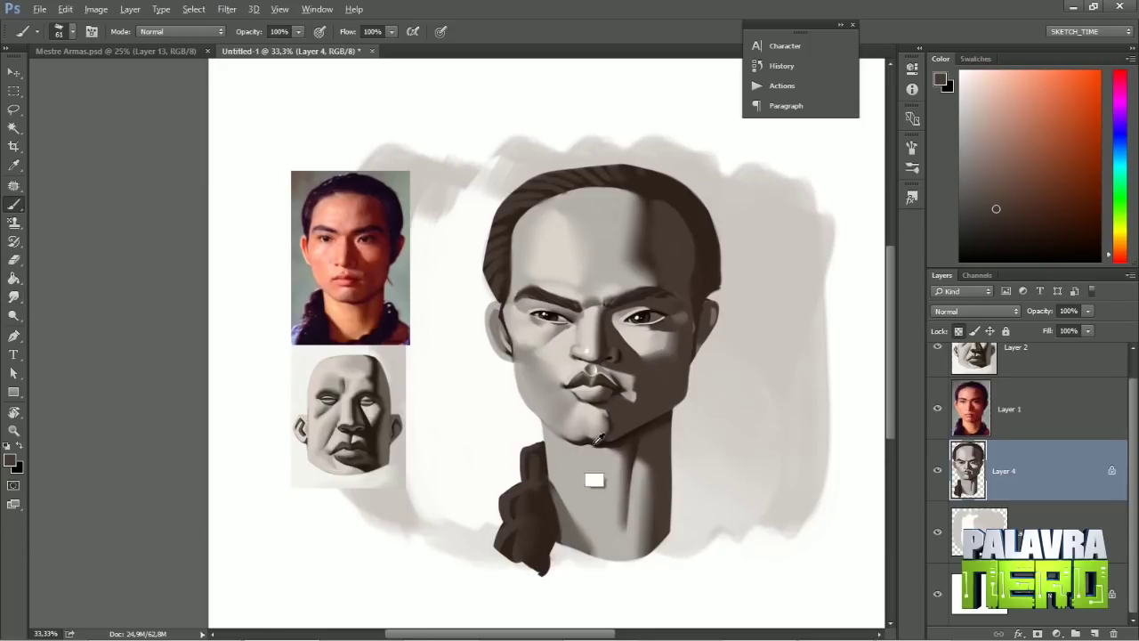
{"action": "right_click", "coordinate": [566, 270]}
{"action": "type", "text": "24"}
{"action": "key", "text": "Return"}
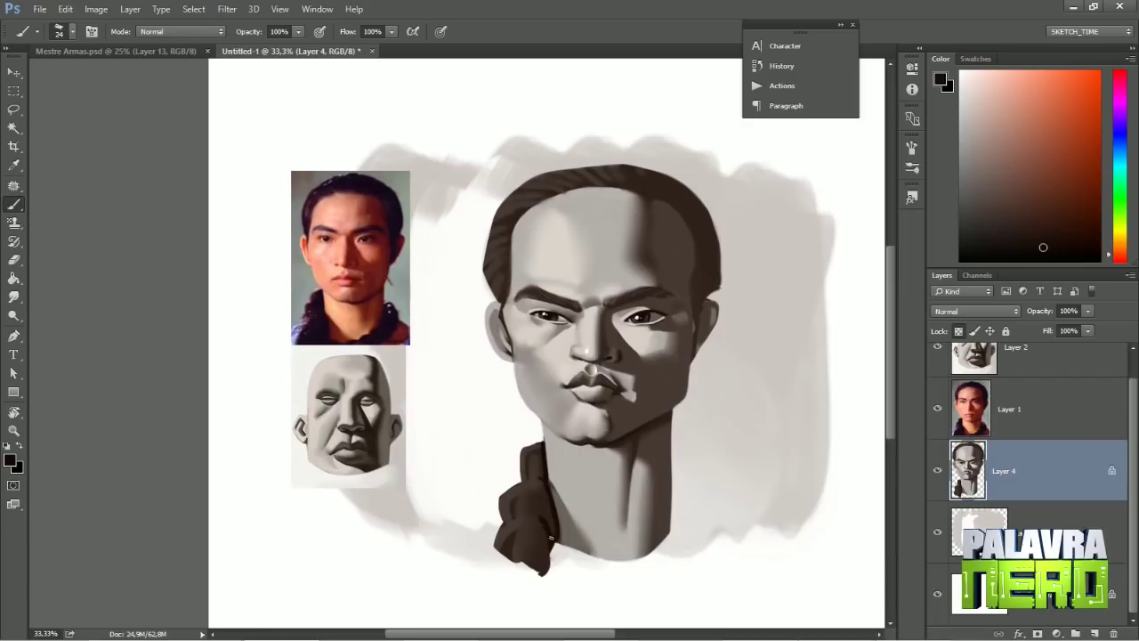
{"action": "key", "text": "r"}
{"action": "key", "text": "b"}
{"action": "left_click", "coordinate": [544, 493], "text": "alt"}
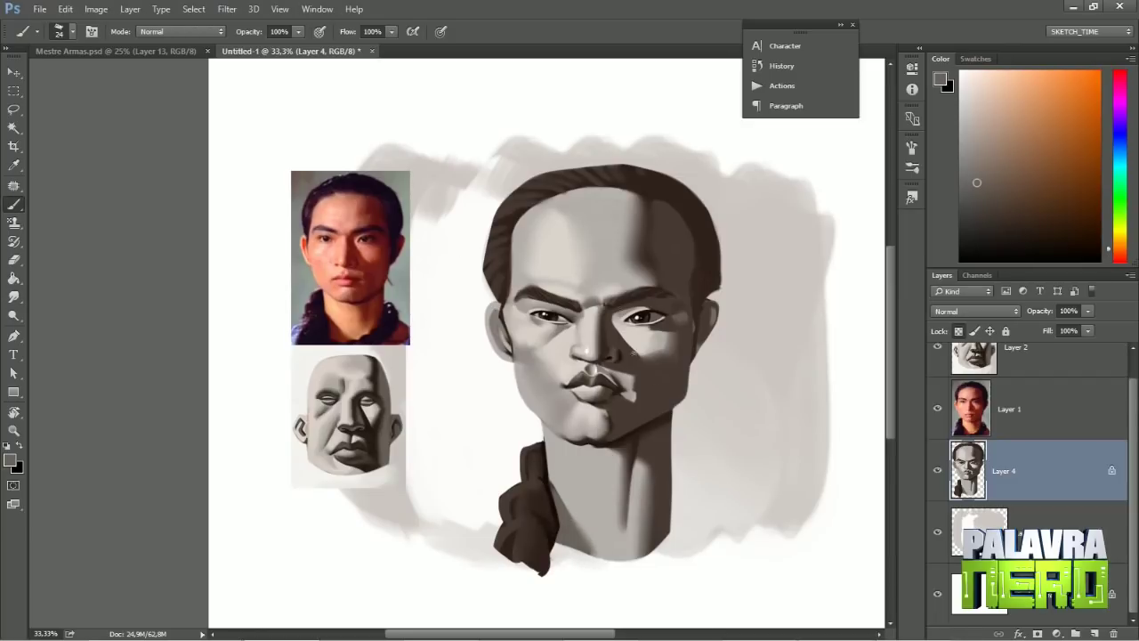
{"action": "right_click", "coordinate": [661, 337]}
{"action": "key", "text": "Return"}
Create a Color Dodge layer above the portrait and brush a soft grey glow over the lit face and neck.
{"action": "left_click", "coordinate": [1076, 634]}
{"action": "left_click", "coordinate": [976, 311]}
{"action": "left_click", "coordinate": [979, 381]}
{"action": "left_click", "coordinate": [553, 231], "text": "alt"}
{"action": "mouse_move", "coordinate": [554, 231]}
{"action": "left_mouse_down"}
{"action": "mouse_move", "coordinate": [561, 373]}
{"action": "mouse_move", "coordinate": [587, 338]}
{"action": "mouse_move", "coordinate": [579, 472]}
{"action": "mouse_move", "coordinate": [620, 503]}
{"action": "left_mouse_up"}
{"action": "right_click", "coordinate": [561, 379]}
{"action": "left_click_drag", "start_coordinate": [738, 237], "coordinate": [730, 237]}
{"action": "key", "text": "Return"}
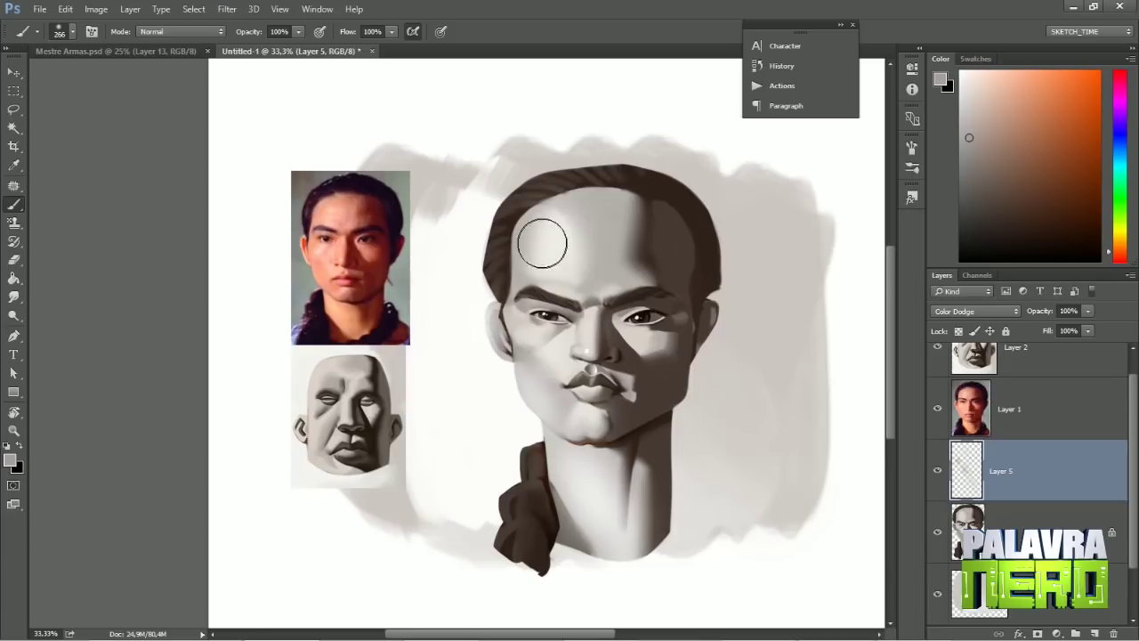
Paint white highlights on the forehead, cheeks, chin and neck with a size 27 brush, and soften them with Smudge.
{"action": "left_click", "coordinate": [564, 262], "text": "alt"}
{"action": "right_click", "coordinate": [560, 249]}
{"action": "type", "text": "27"}
{"action": "key", "text": "Return"}
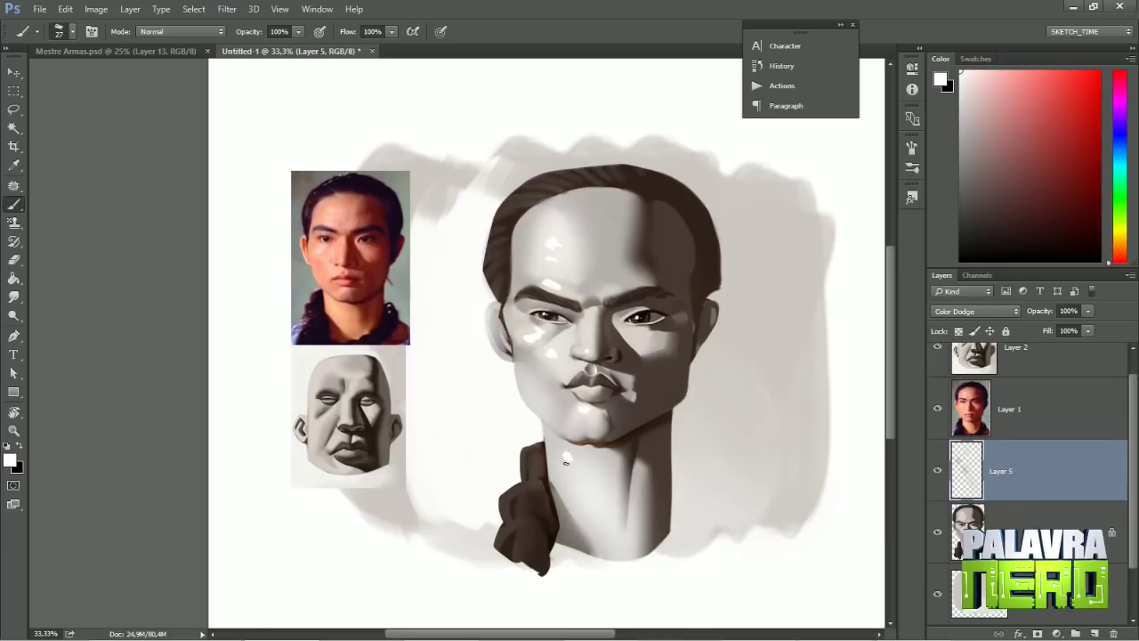
{"action": "key", "text": "r"}
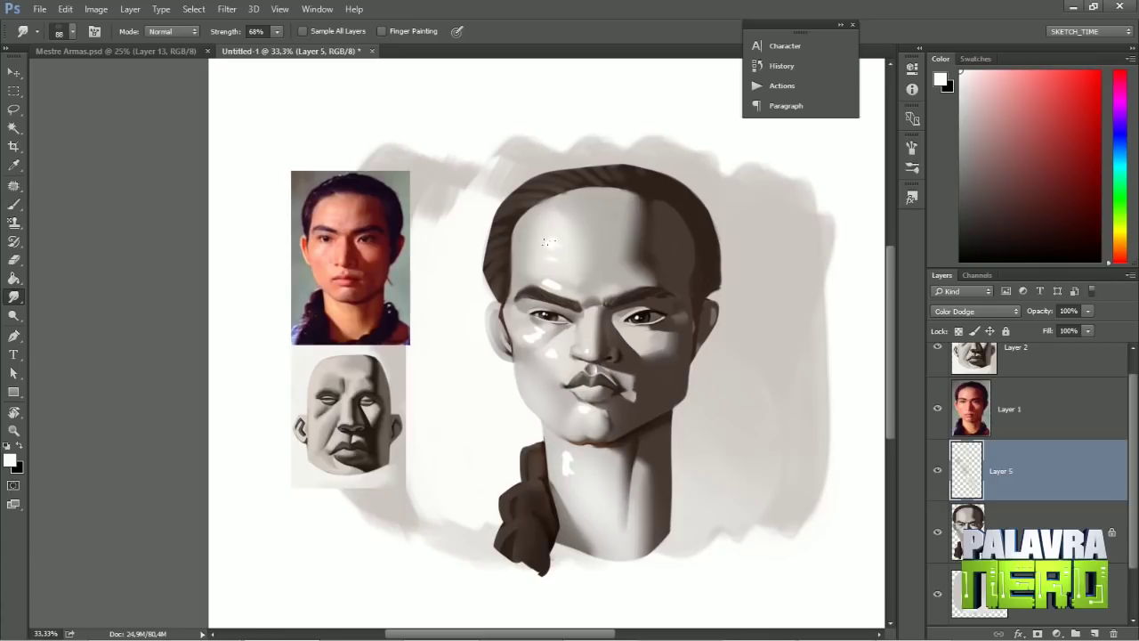
{"action": "key", "text": "b"}
{"action": "mouse_move", "coordinate": [566, 463]}
{"action": "left_mouse_down"}
{"action": "mouse_move", "coordinate": [398, 462]}
{"action": "mouse_move", "coordinate": [479, 429]}
{"action": "left_mouse_up"}
Stipple dark brown stubble over the jaw, chin and upper lip with a size 200 speckle brush on a new Multiply layer.
{"action": "right_click", "coordinate": [561, 191]}
{"action": "key", "text": "Return"}
{"action": "key", "text": "ctrl+shift+alt+n"}
{"action": "left_click", "coordinate": [568, 393], "text": "alt"}
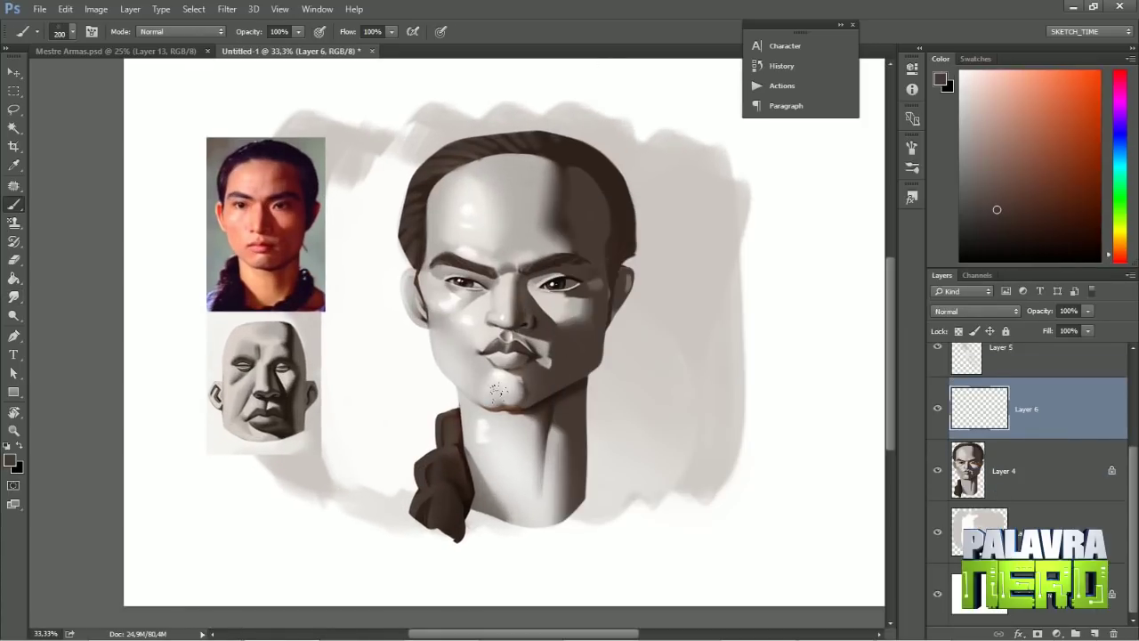
{"action": "left_click", "coordinate": [590, 310]}
{"action": "scroll", "coordinate": [449, 282], "scroll_direction": "up", "scroll_amount": 2}
{"action": "key", "text": "shift+alt+m"}
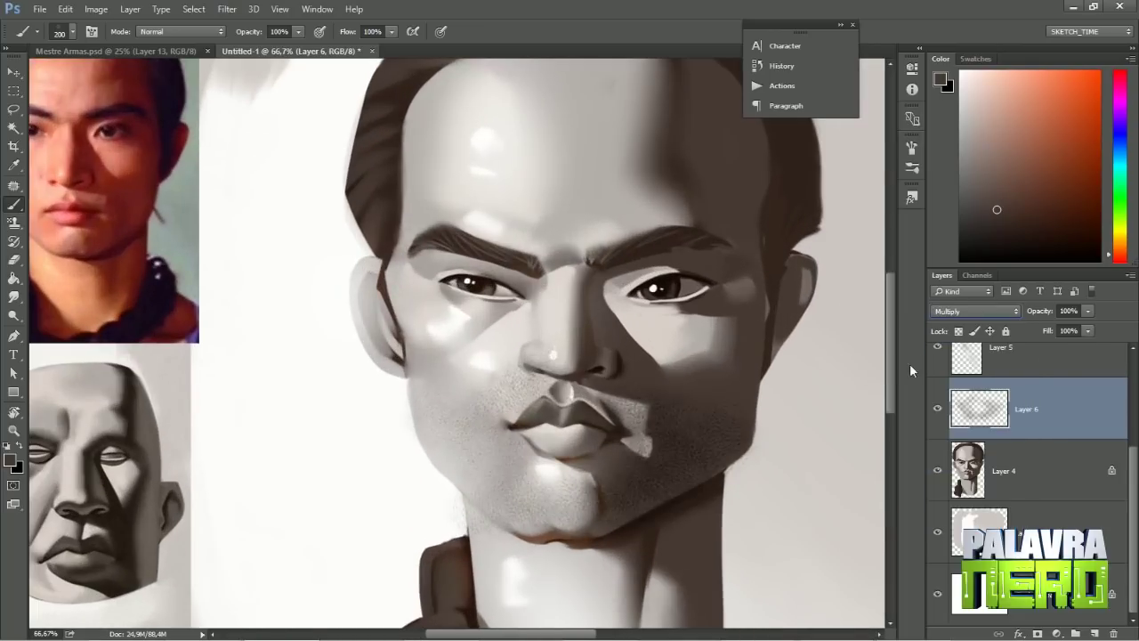
{"action": "left_click_drag", "start_coordinate": [614, 418], "coordinate": [625, 469]}
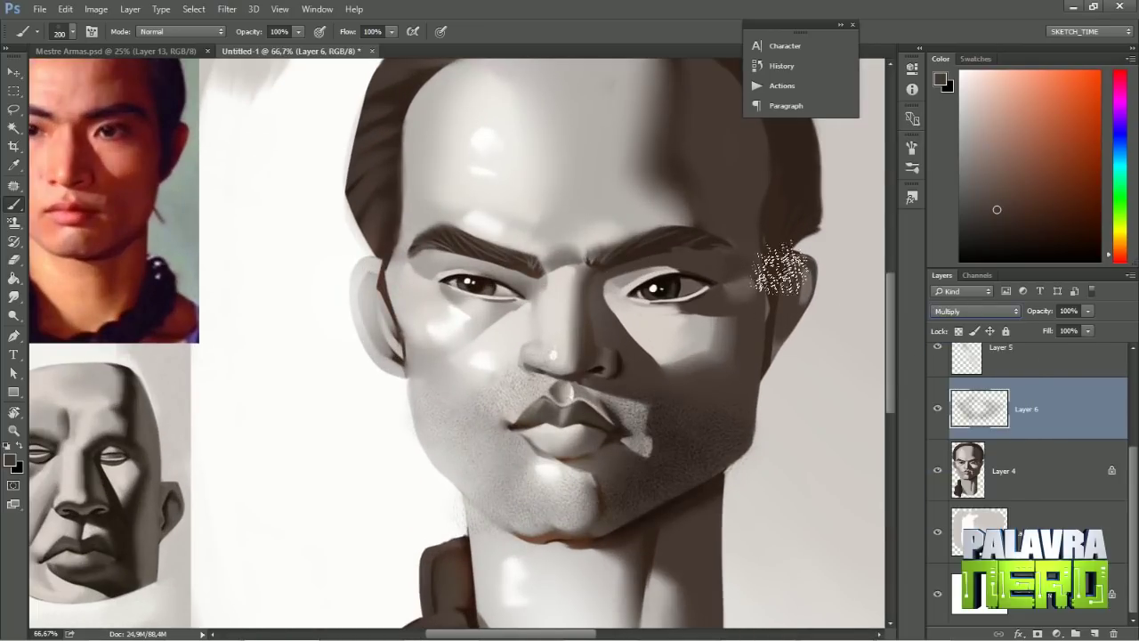
{"action": "key", "text": "ctrl+z"}
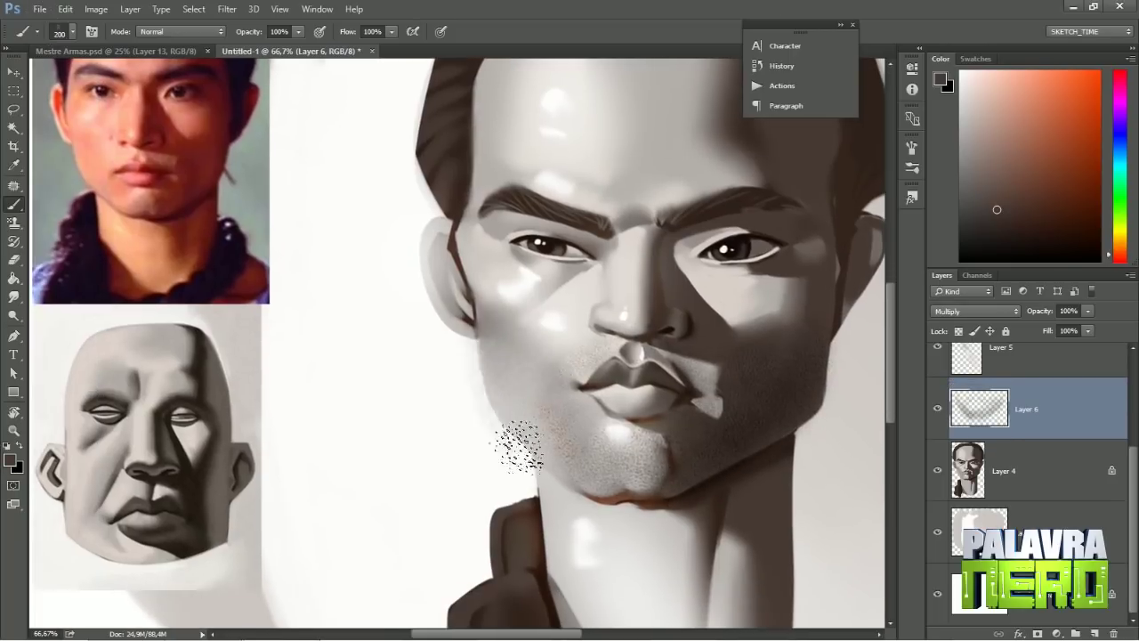
Move the stubble layer above the glow layer, mask it to the head's silhouette and set its opacity to 62%.
{"action": "key", "text": "ctrl+bracketright"}
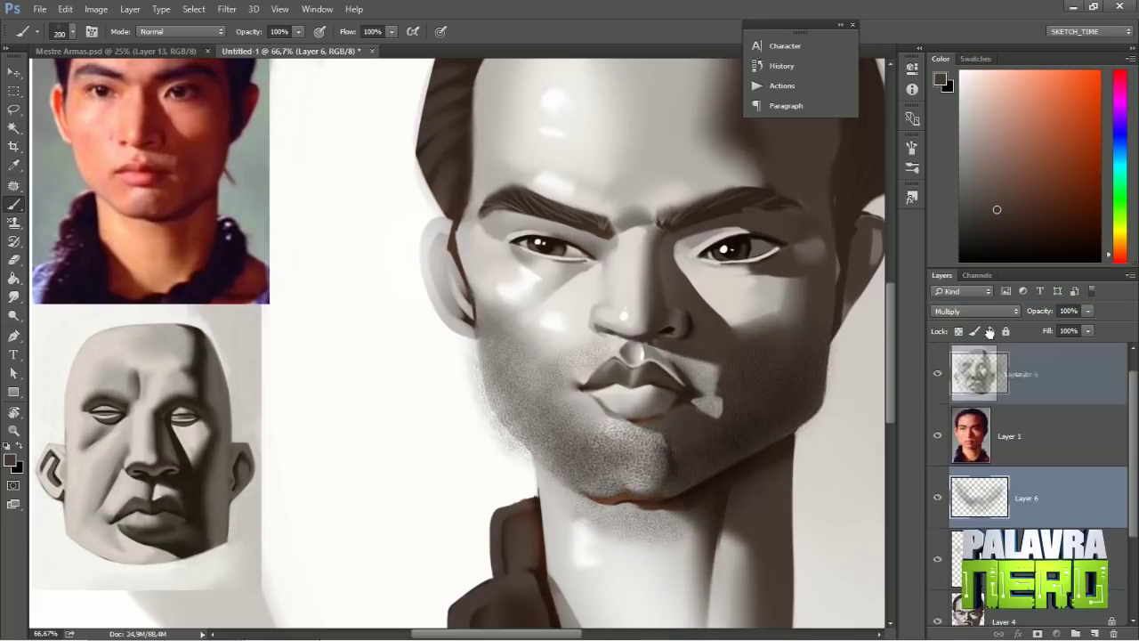
{"action": "type", "text": "62"}
{"action": "key", "text": "Return"}
Soften the stubble on the cheeks, jaw and chin with a size 300 Eraser at 53% flow.
{"action": "key", "text": "e"}
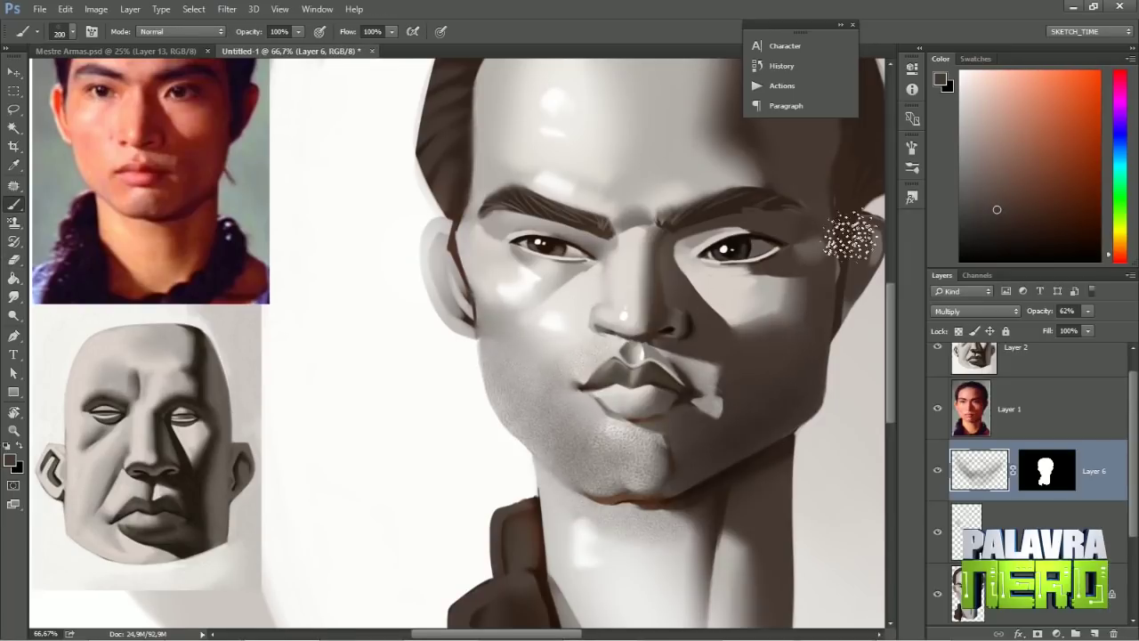
{"action": "key", "text": "ctrl+minus"}
{"action": "left_click_drag", "start_coordinate": [596, 463], "coordinate": [470, 401]}
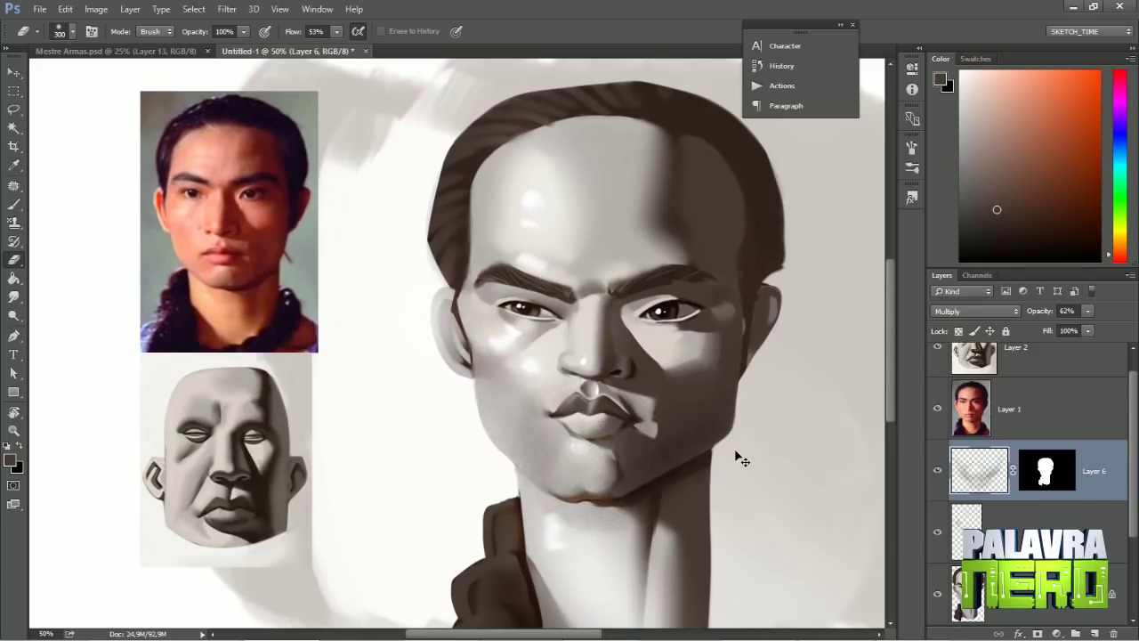
Stipple white skin texture on a new layer with a size 175 speckle brush and set the layer's opacity to 50%.
{"action": "key", "text": "b"}
{"action": "right_click", "coordinate": [605, 195]}
{"action": "double_click", "coordinate": [658, 424]}
{"action": "key", "text": "x"}
{"action": "key", "text": "ctrl+shift+alt+n"}
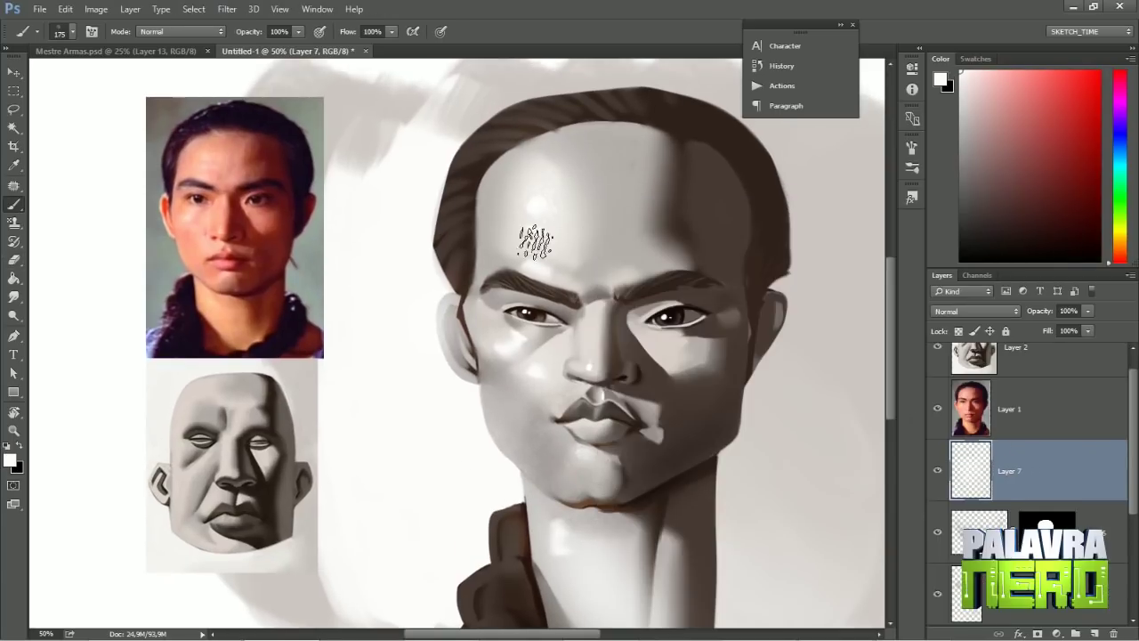
{"action": "left_click_drag", "start_coordinate": [622, 567], "coordinate": [622, 514]}
{"action": "key", "text": "5"}
Save the painting as test.psd.
{"action": "key", "text": "ctrl+shift+s"}
{"action": "key", "text": "Return"}
{"action": "key", "text": "ctrl+minus"}
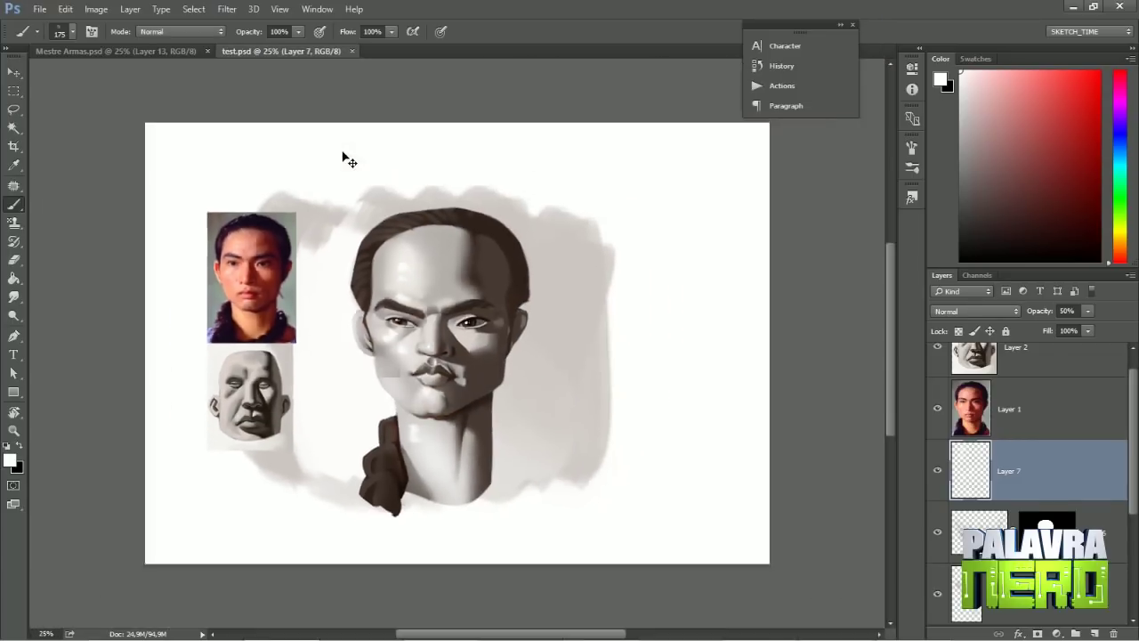
{"action": "scroll", "coordinate": [1067, 514], "scroll_direction": "down", "scroll_amount": 2}
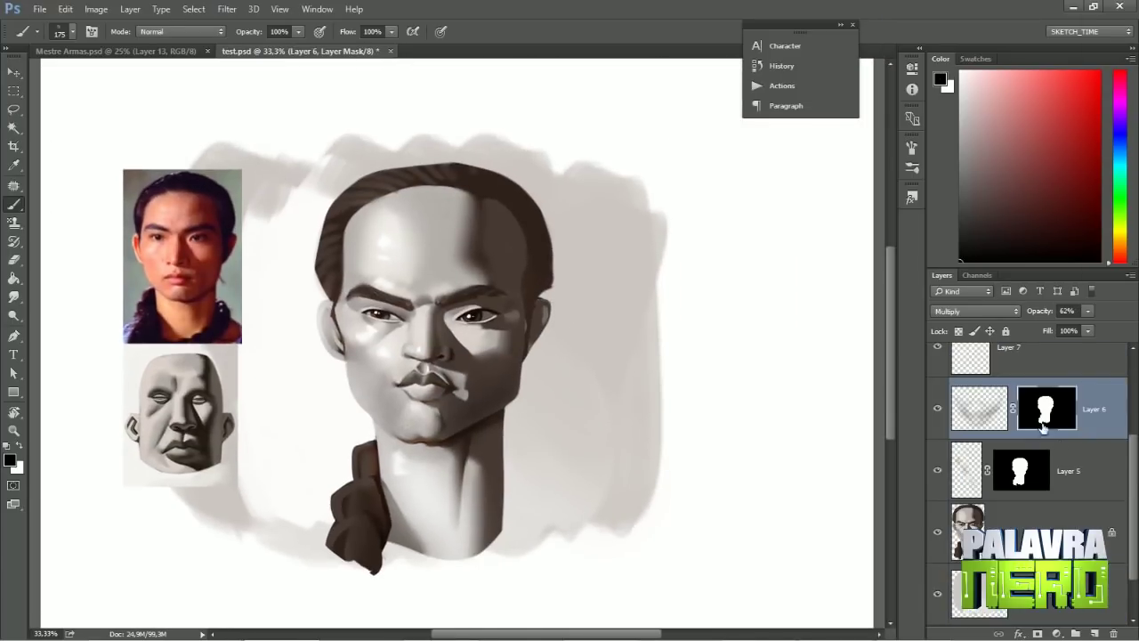
Duplicate the merged portrait layer, hide the original and deepen the copy's shadows with Levels.
{"action": "key", "text": "ctrl+j"}
{"action": "left_click", "coordinate": [936, 469]}
{"action": "key", "text": "ctrl+l"}
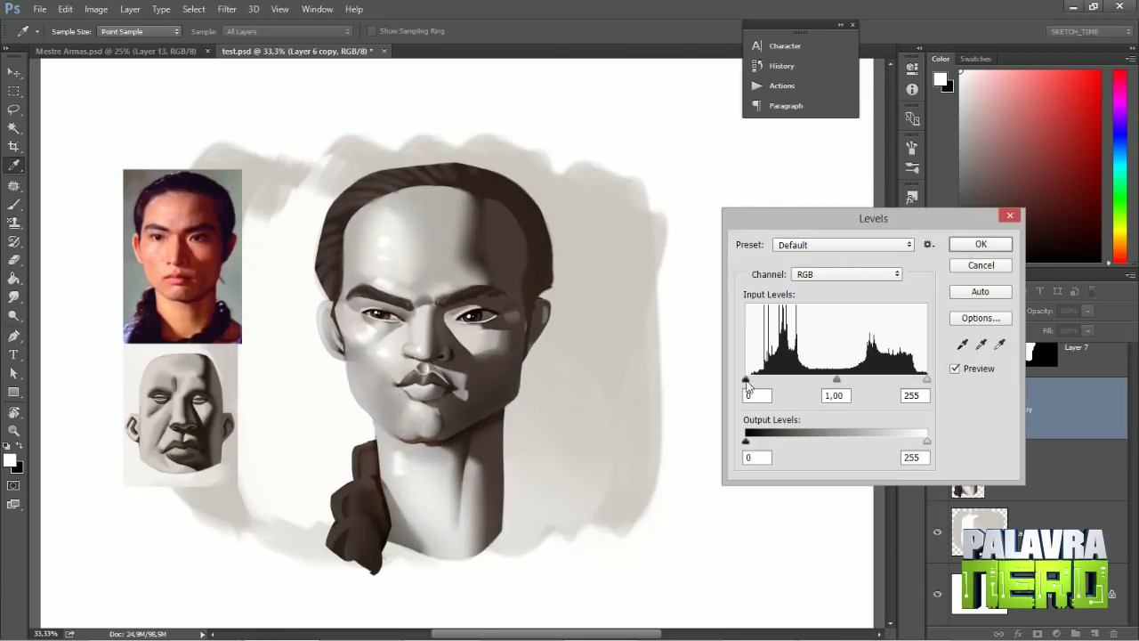
{"action": "left_click_drag", "start_coordinate": [747, 380], "coordinate": [761, 381]}
{"action": "left_click", "coordinate": [981, 243]}
Retouch the face's dark shadows with a size 54 soft round brush and blend them with the Smudge tool at 68% strength.
{"action": "key", "text": "ctrl+plus"}
{"action": "key", "text": "b"}
{"action": "right_click", "coordinate": [597, 191]}
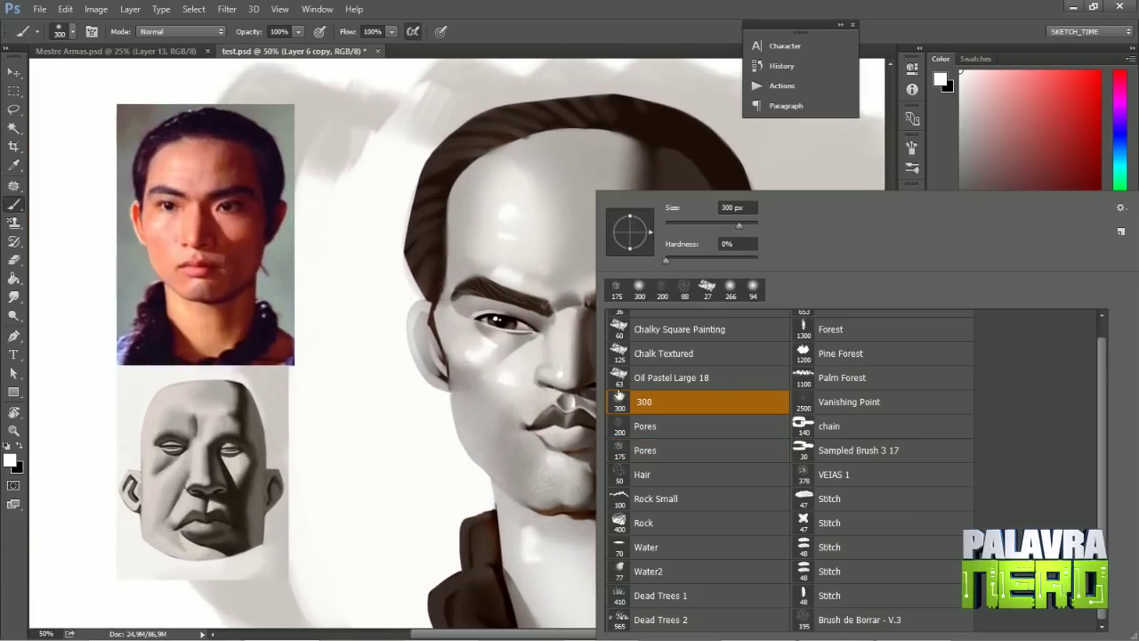
{"action": "key", "text": "Escape"}
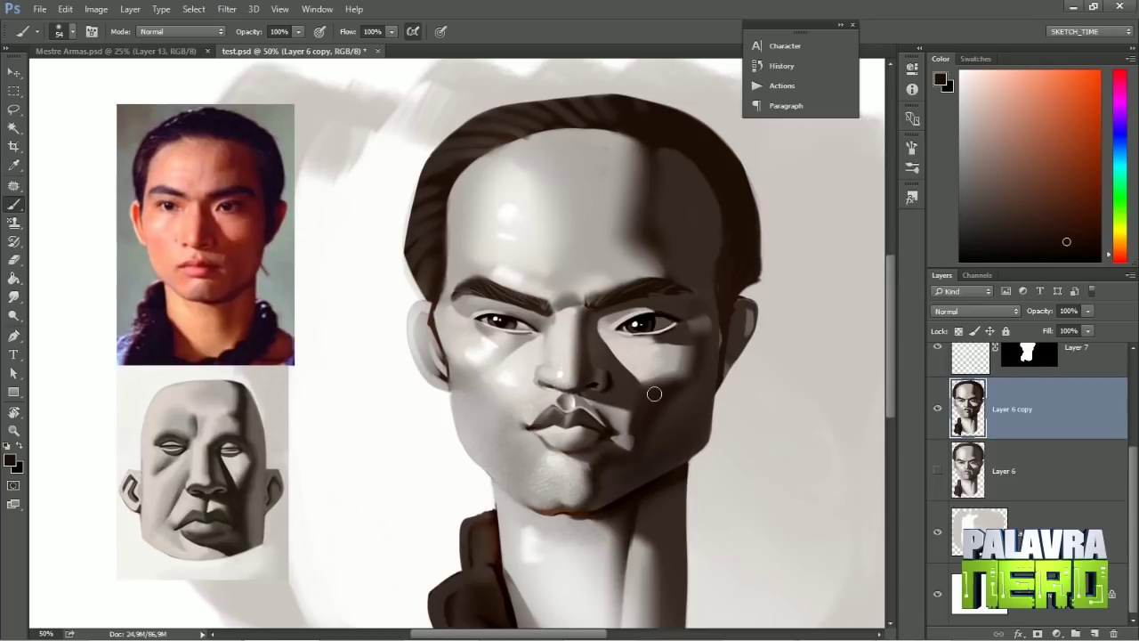
{"action": "left_click", "coordinate": [13, 296]}
{"action": "key", "text": "ctrl+minus"}
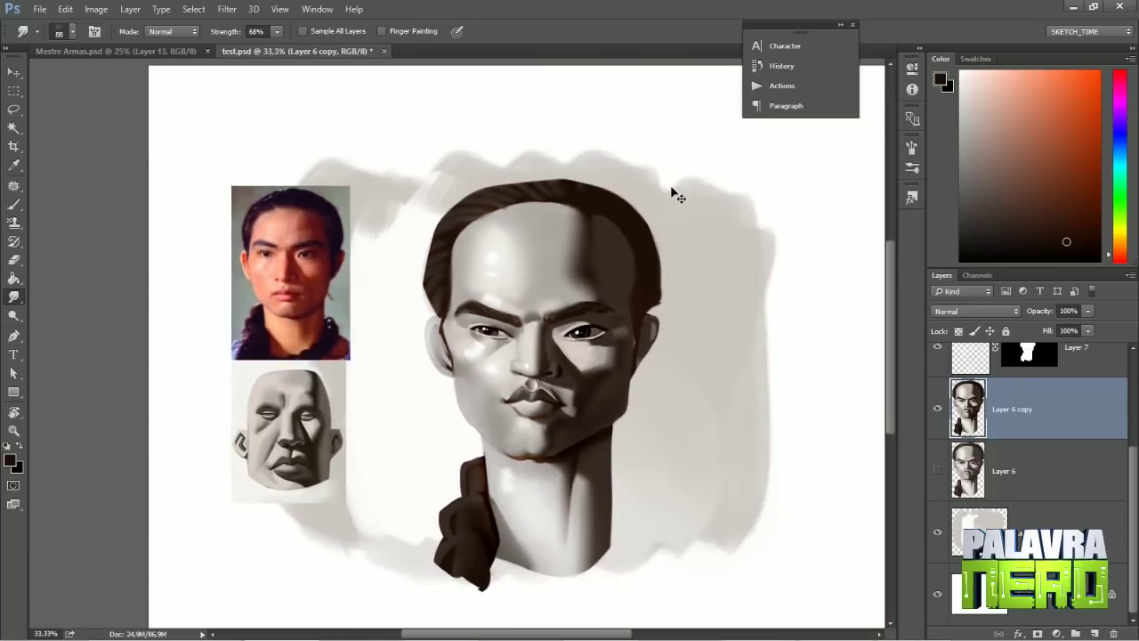
Rework the hairline and sideburn beside the lit temple with a flat brush at sizes 60 and 30, using sampled dark brown.
{"action": "key", "text": "b"}
{"action": "right_click", "coordinate": [530, 252]}
{"action": "key", "text": "Escape"}
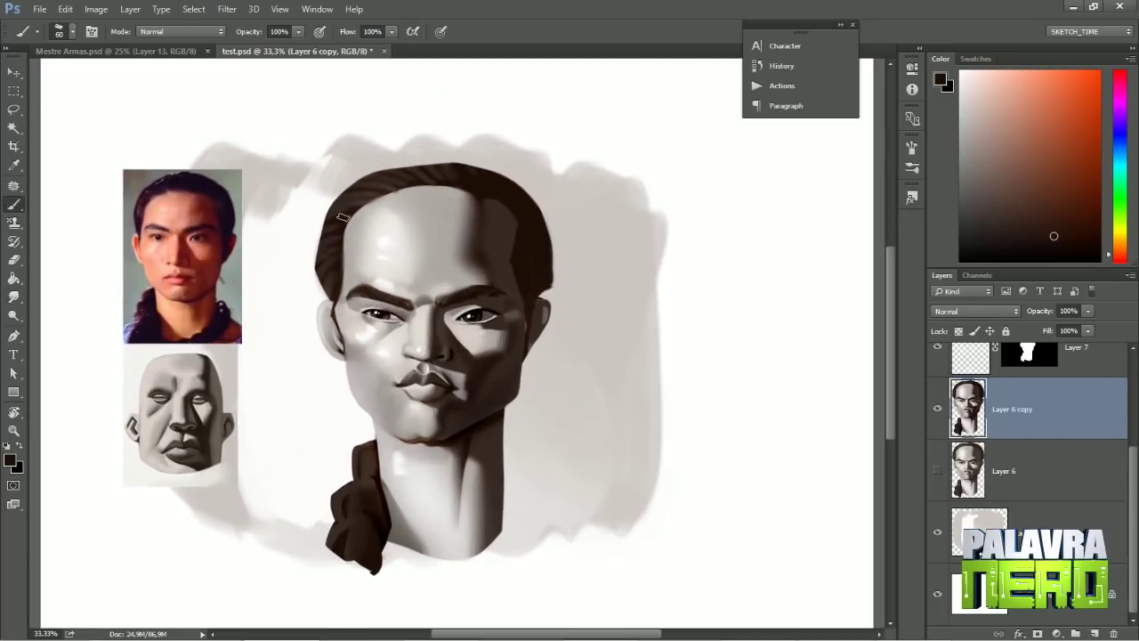
{"action": "left_click", "coordinate": [336, 283], "text": "alt"}
{"action": "right_click", "coordinate": [378, 192]}
{"action": "key", "text": "Escape"}
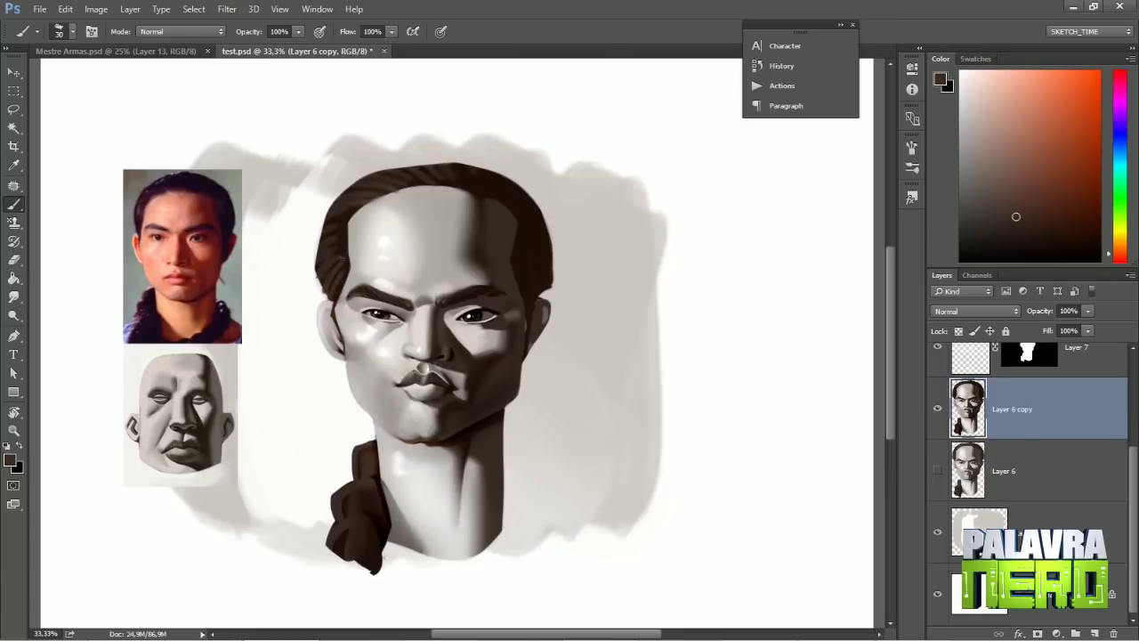
Clean up the outer edge of the hair and head with a size 21 flat Eraser at 53% flow.
{"action": "key", "text": "e"}
{"action": "right_click", "coordinate": [320, 283]}
{"action": "key", "text": "Escape"}
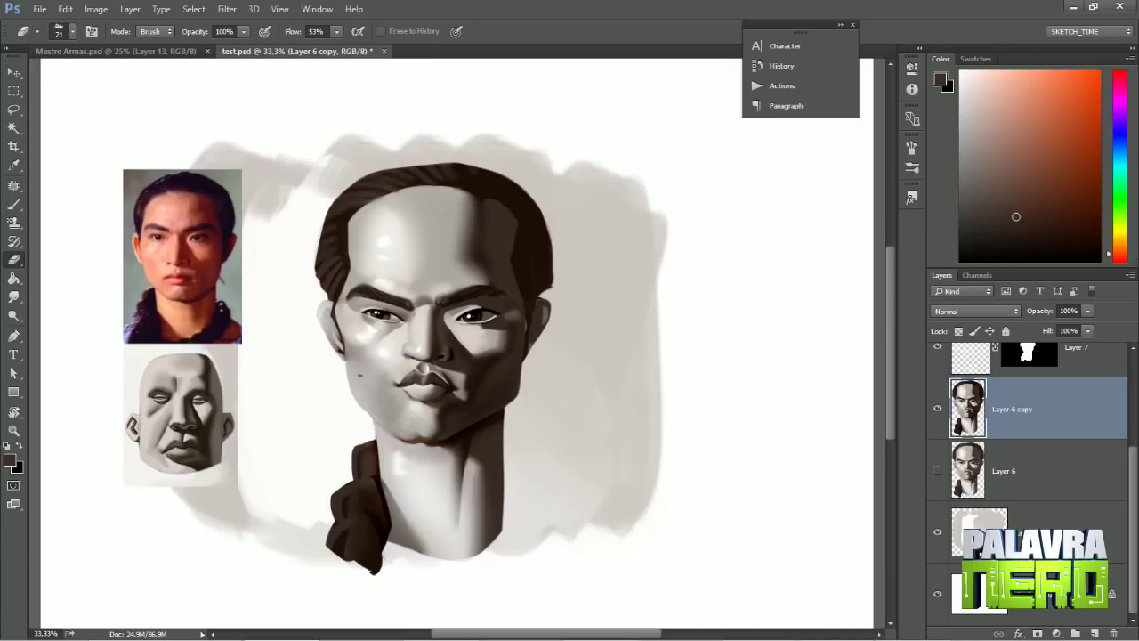
Touch up the lit-side ear, jaw edge and sideburn with a size 30 flat brush in tones sampled from the portrait.
{"action": "key", "text": "b"}
{"action": "left_click", "coordinate": [321, 313], "text": "alt"}
{"action": "left_click", "coordinate": [339, 385], "text": "alt"}
{"action": "left_click", "coordinate": [336, 290], "text": "alt"}
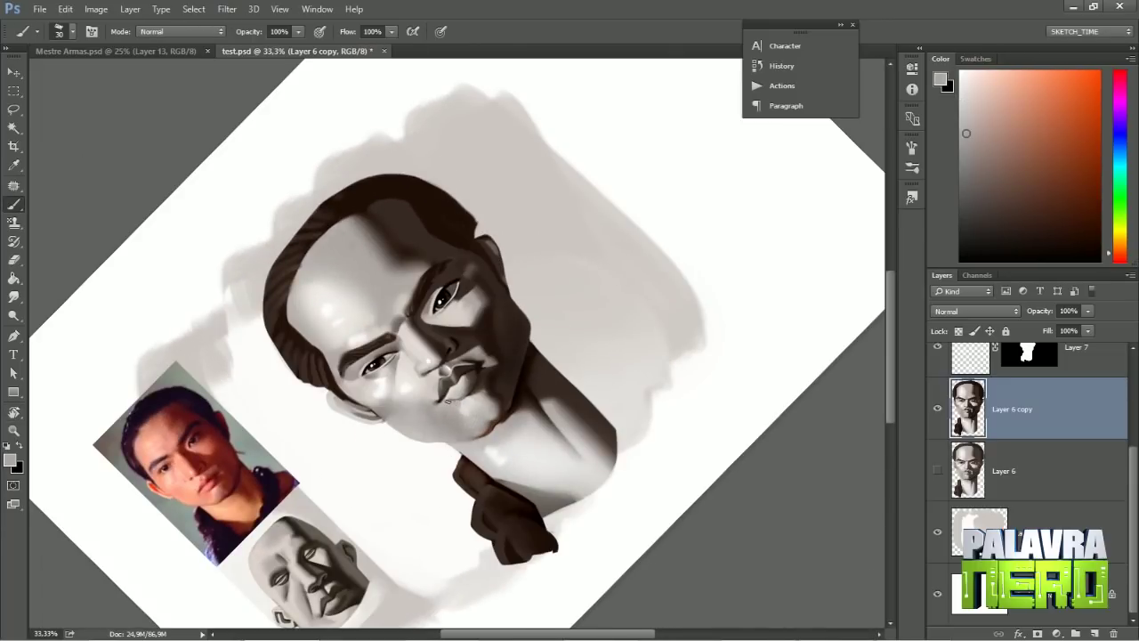
{"action": "key", "text": "r"}
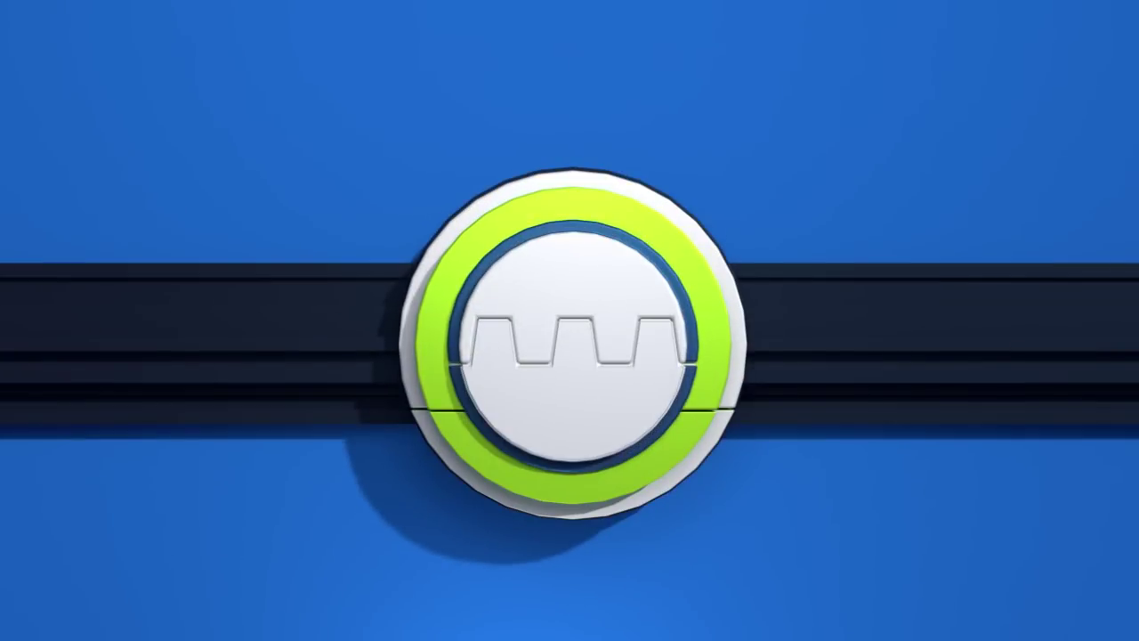